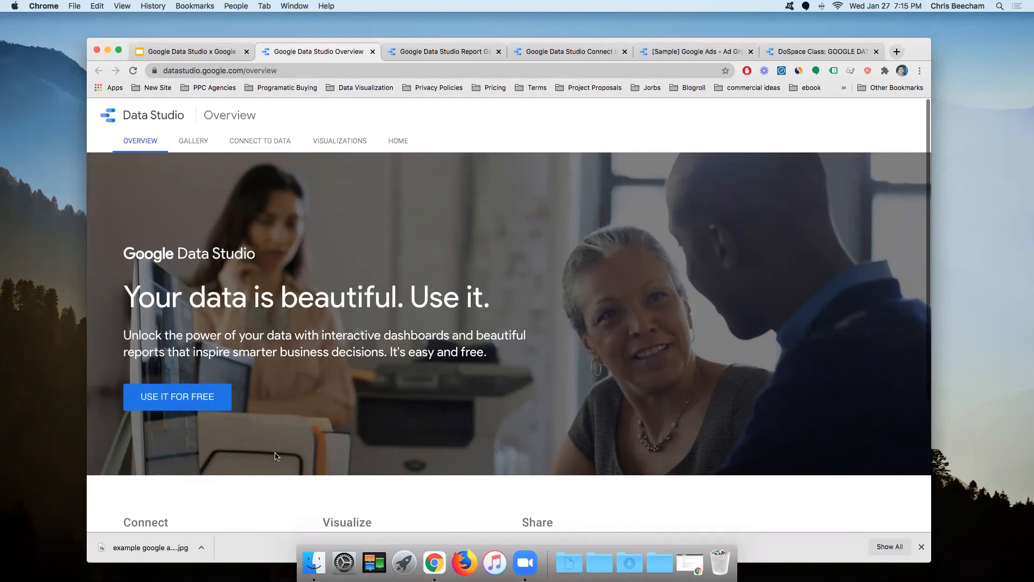
Step: Open the Data Studio report gallery and look through its templates
scroll(275, 455, down, 3)
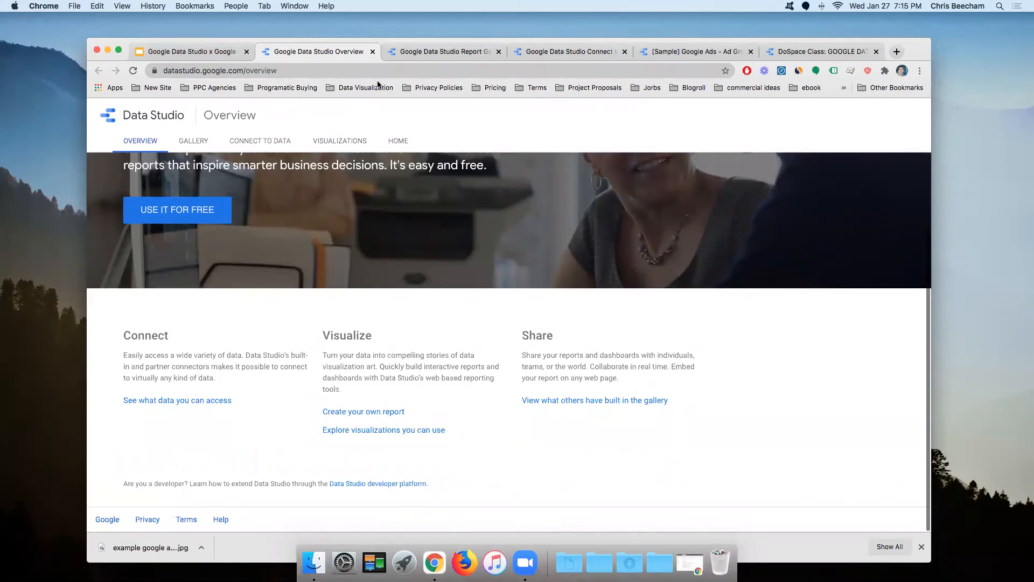
click(400, 54)
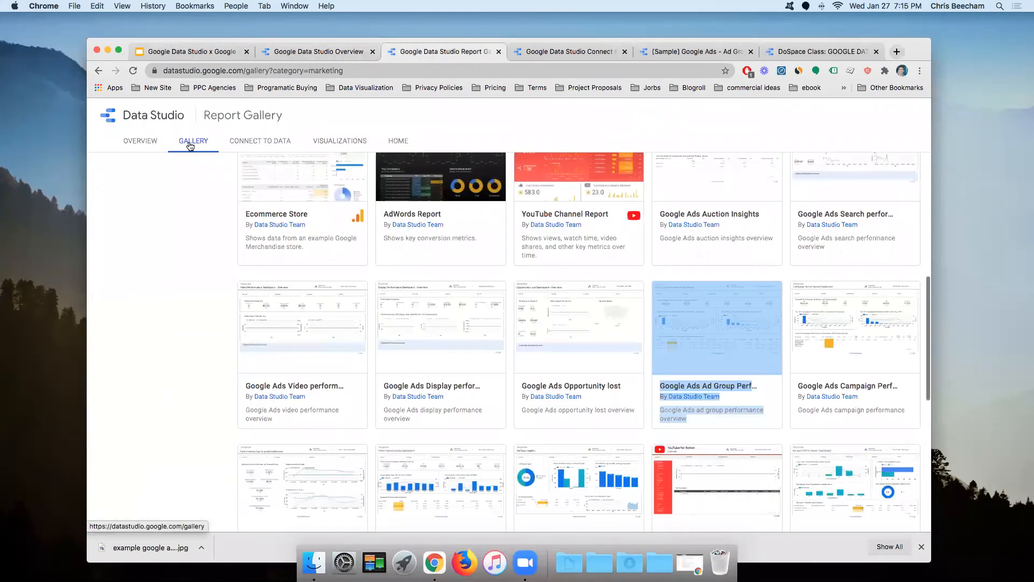
scroll(397, 321, down, 9)
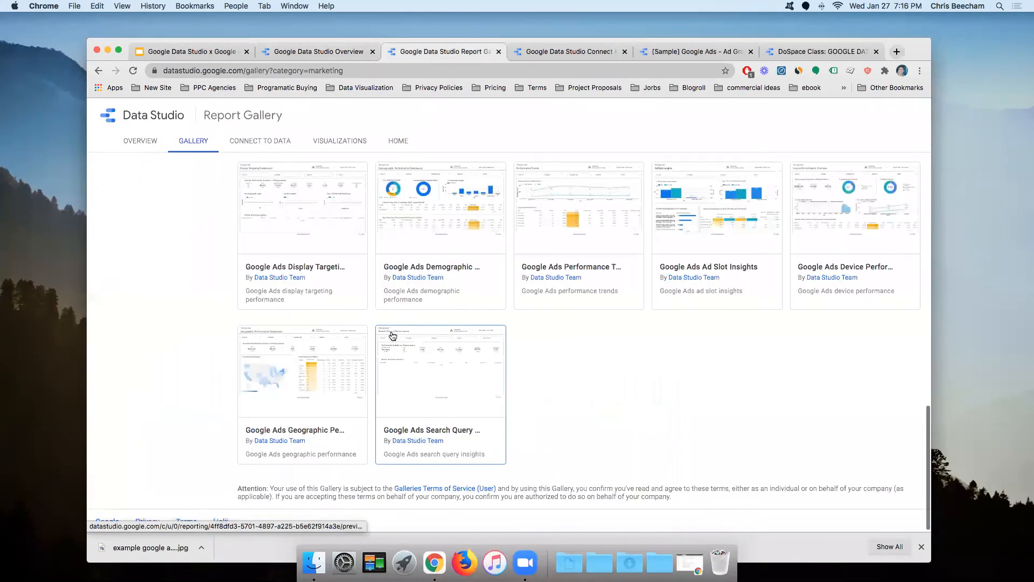
scroll(391, 336, up, 19)
scroll(387, 337, up, 1)
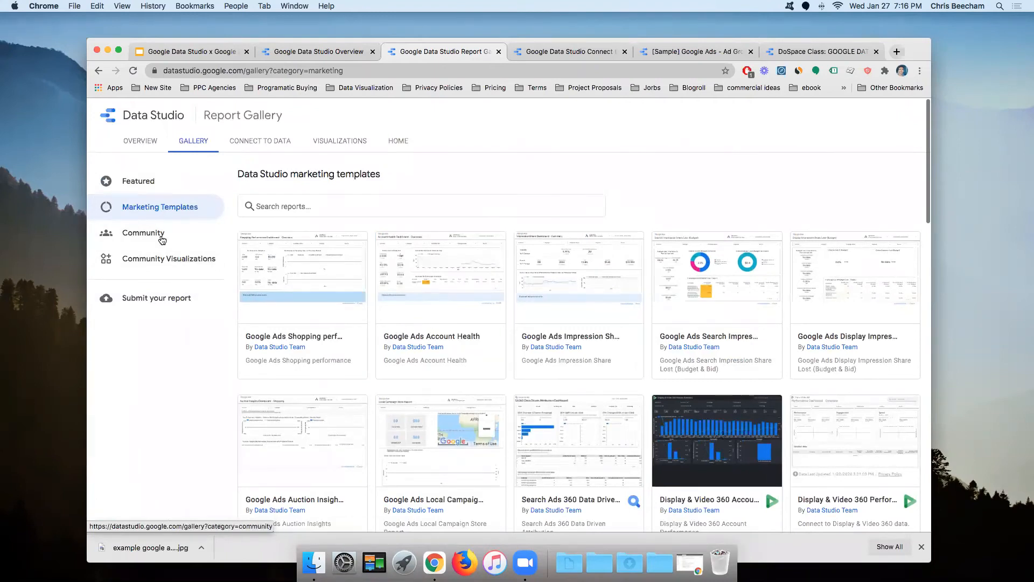
Step: Browse the Community reports, then go to the Connect to Data connectors page
click(160, 240)
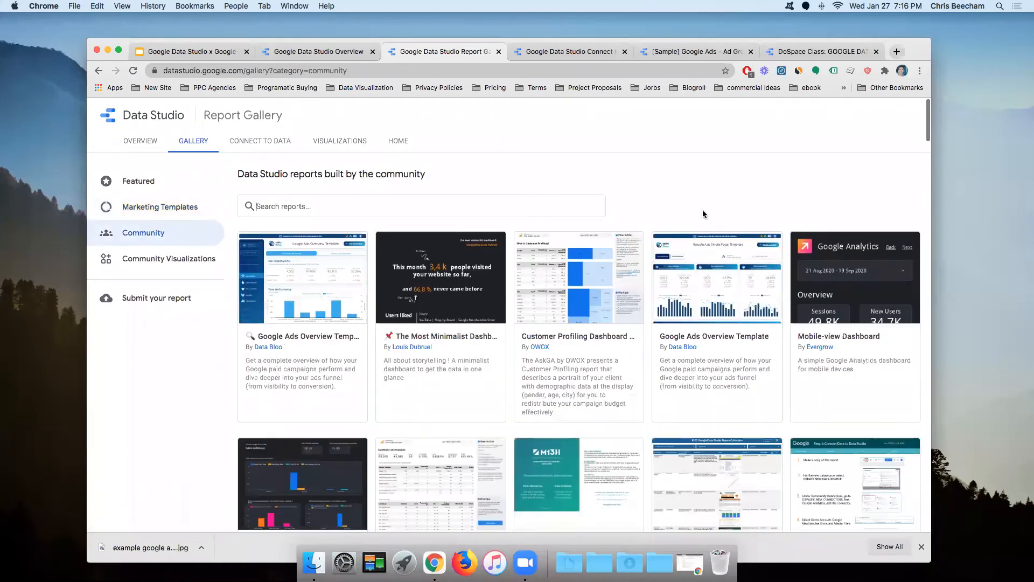
drag(927, 120, 934, 273)
click(914, 130)
scroll(856, 210, down, 15)
scroll(857, 277, down, 9)
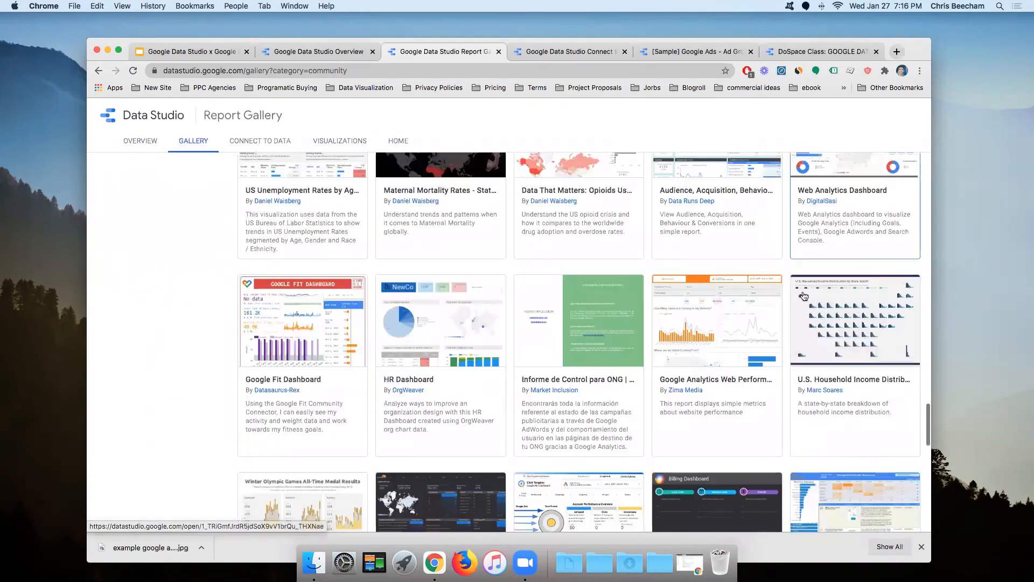
scroll(792, 317, down, 3)
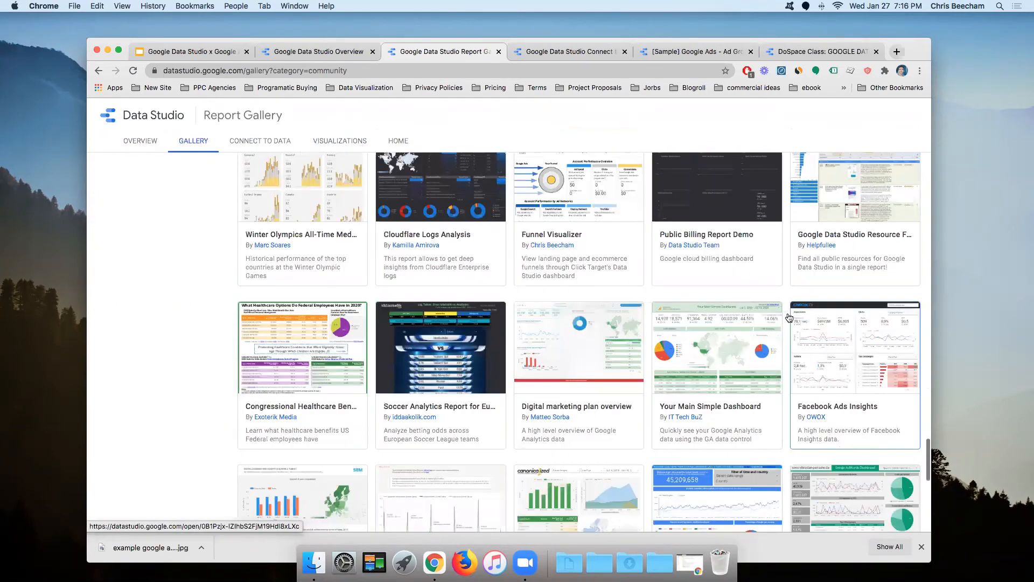
scroll(547, 343, up, 5)
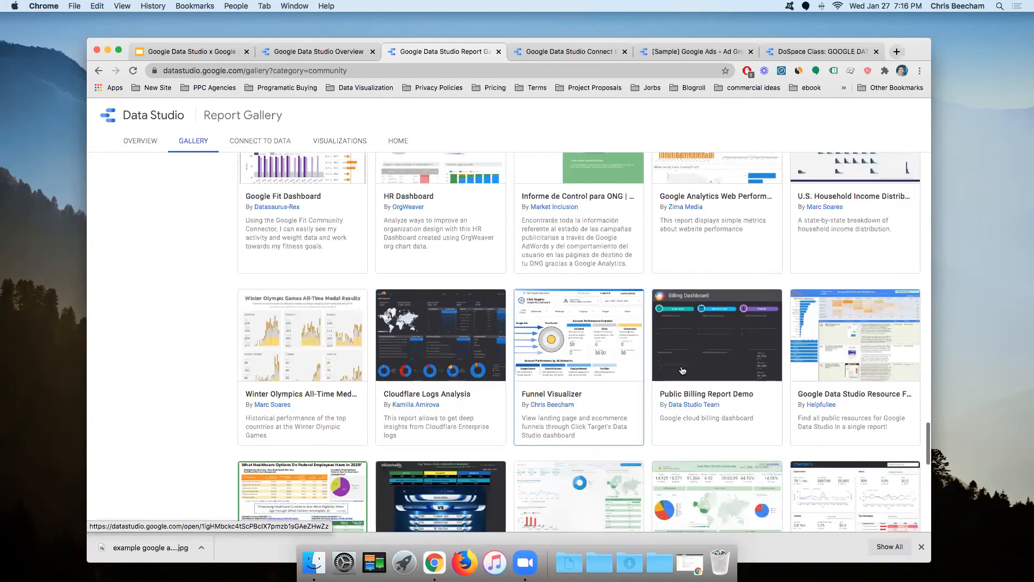
scroll(675, 370, down, 5)
scroll(665, 366, up, 10)
scroll(662, 370, up, 15)
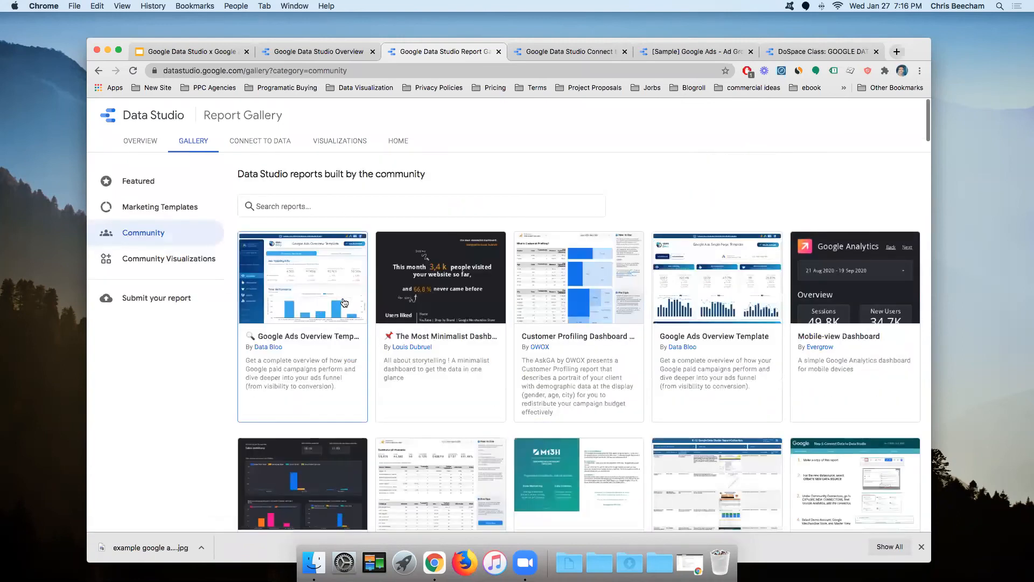
click(614, 54)
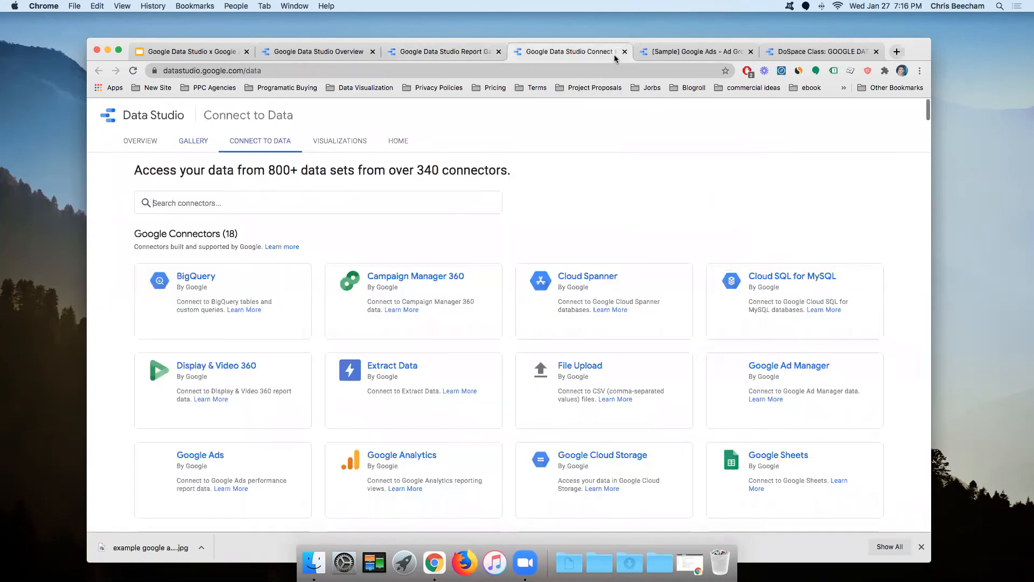
Step: Open the [Sample] Google Ads dashboard and review its cost, clicks, conversions and ad-group charts
click(673, 53)
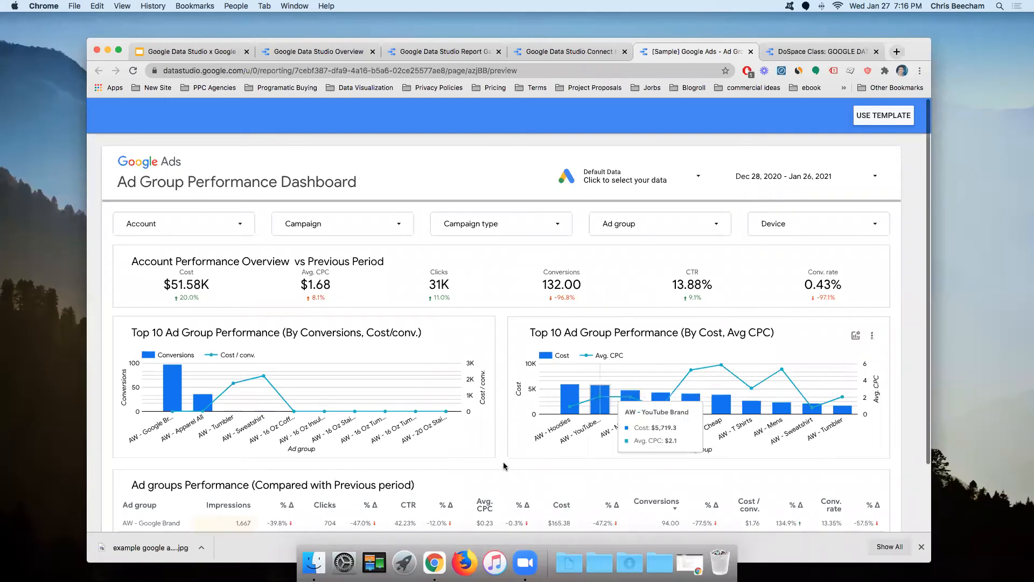
scroll(505, 468, down, 3)
scroll(503, 466, up, 3)
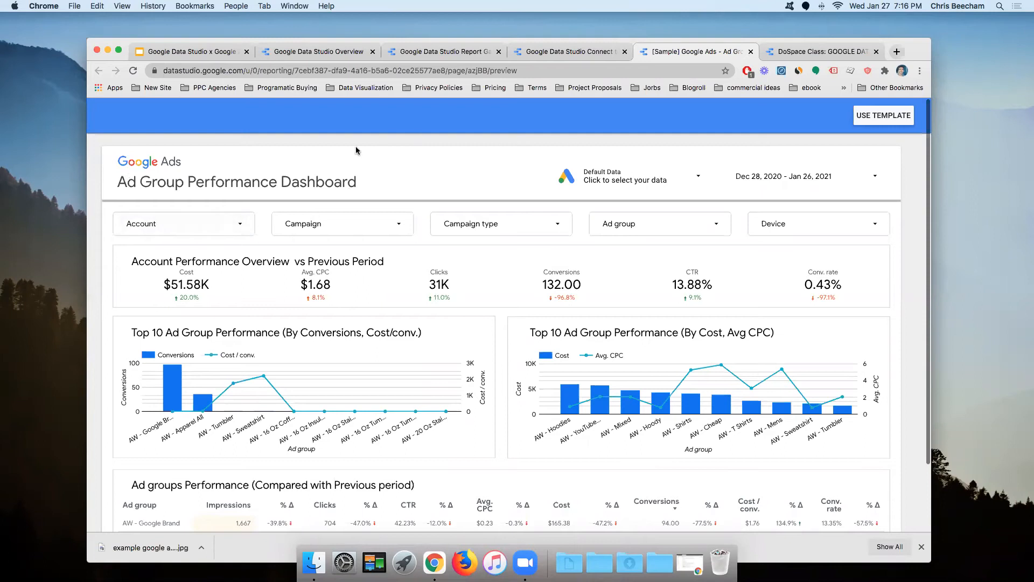
scroll(328, 378, down, 1)
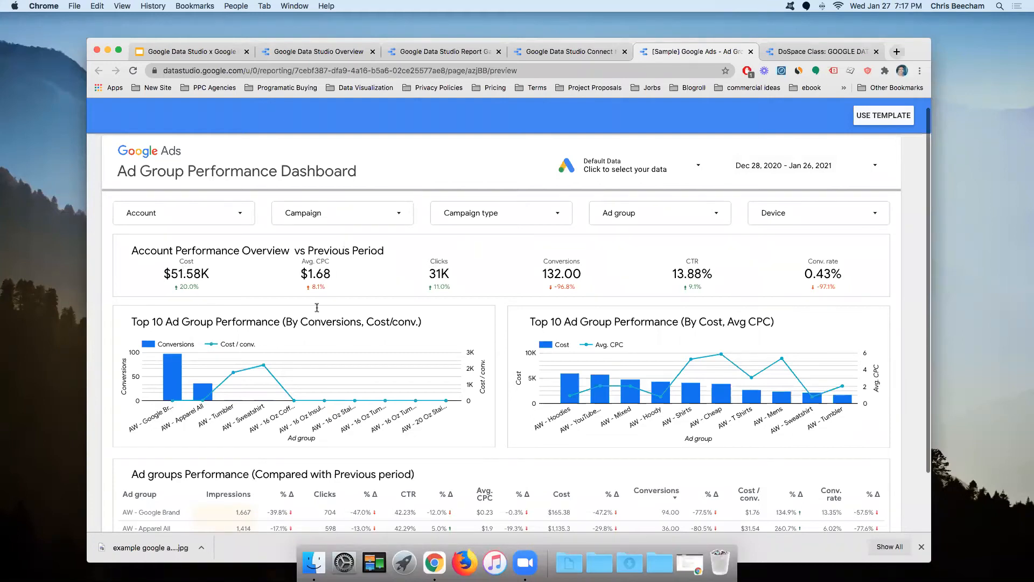
scroll(360, 343, down, 3)
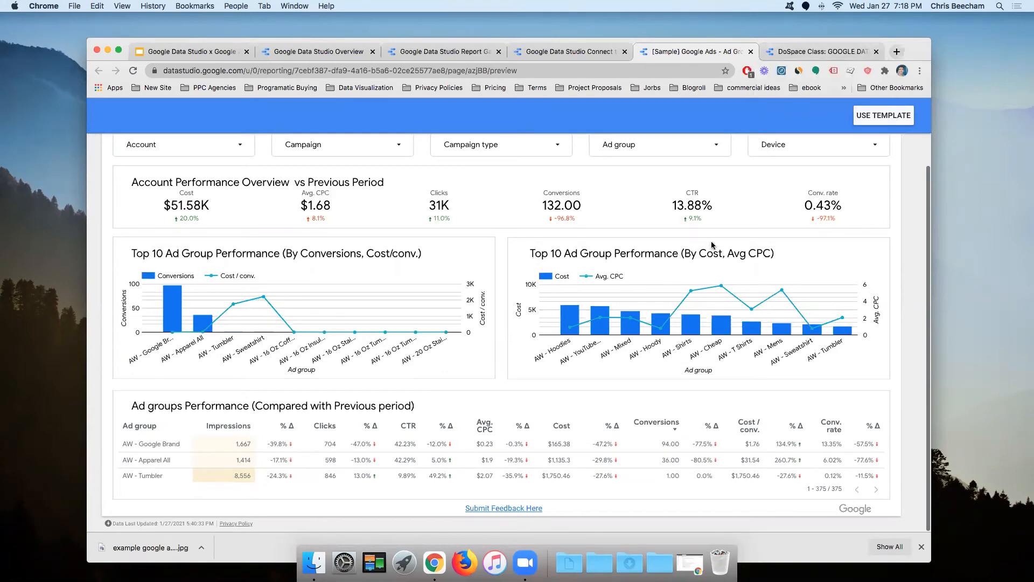
scroll(641, 331, up, 3)
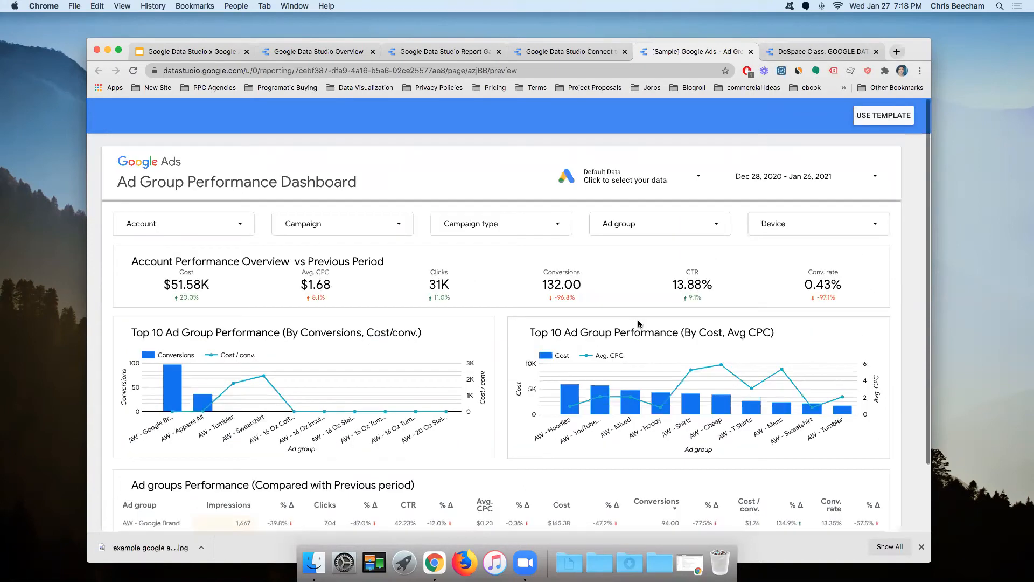
Step: Compare the scrambled DoSpace Class report against the sample dashboard
click(823, 51)
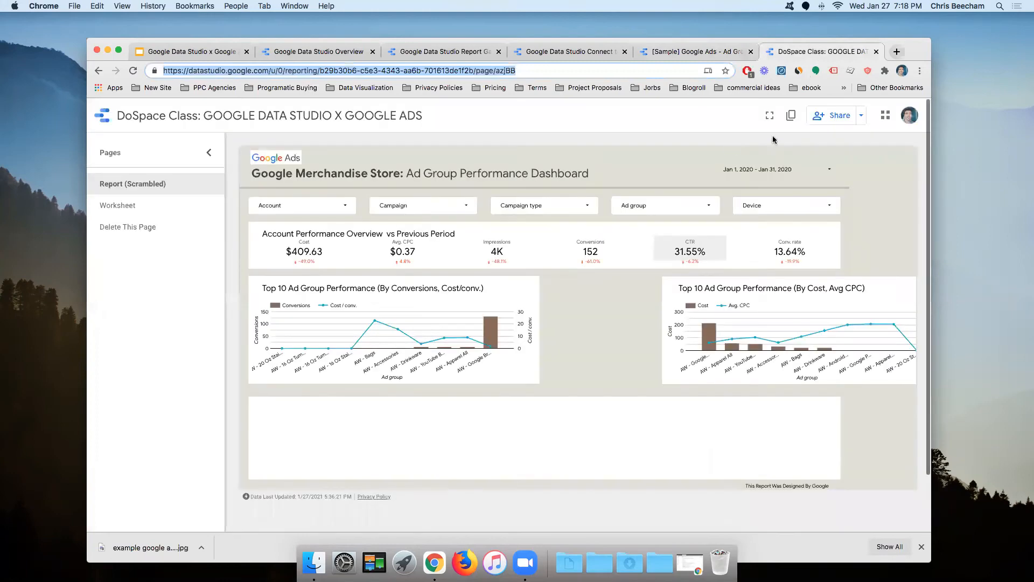
drag(843, 47, 771, 44)
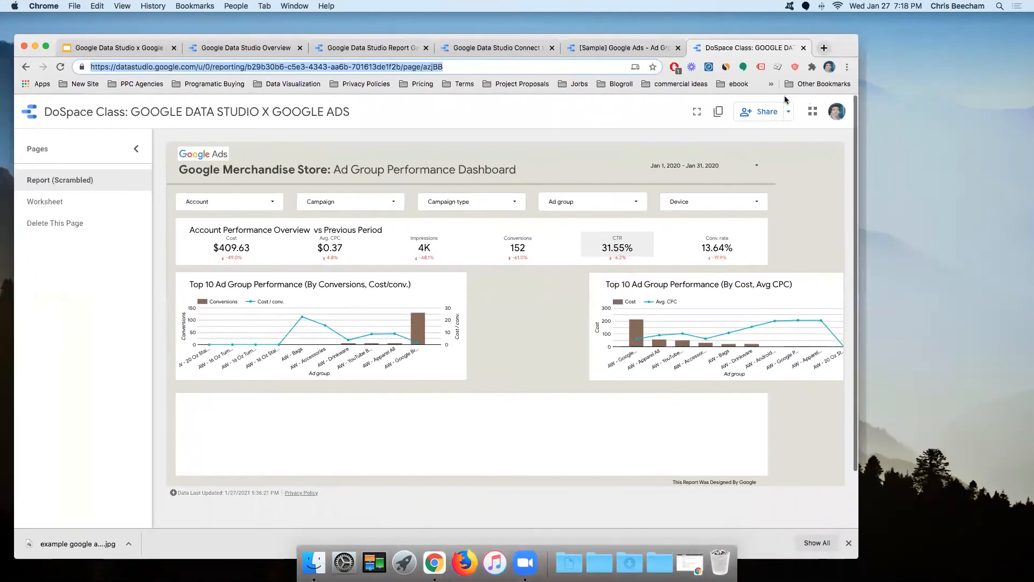
click(636, 52)
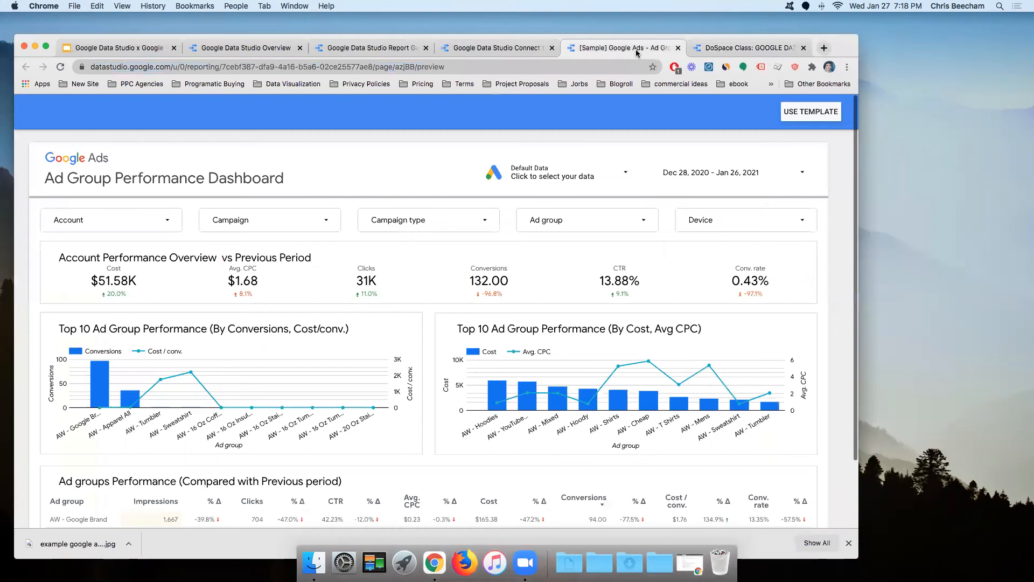
click(752, 50)
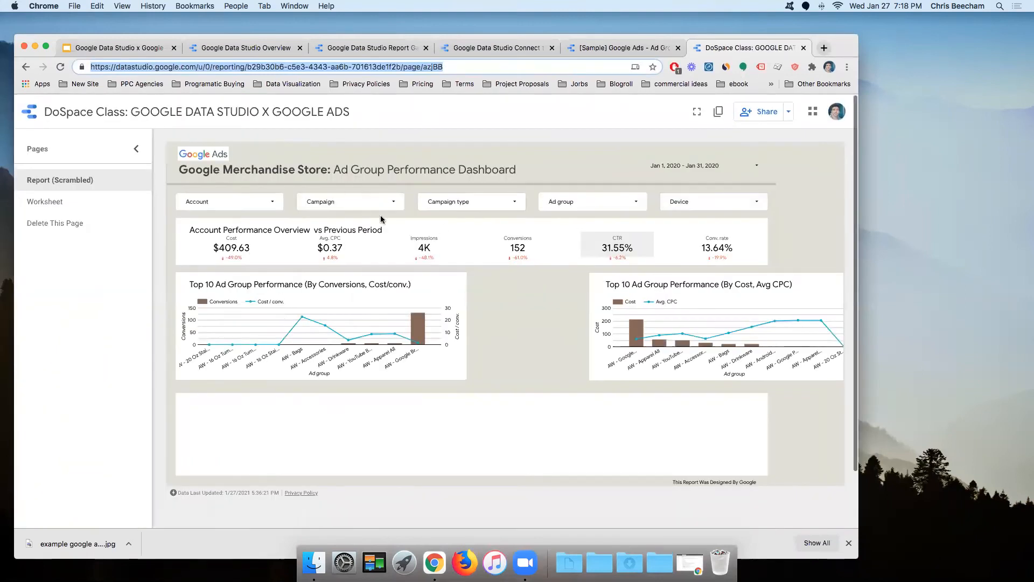
click(455, 135)
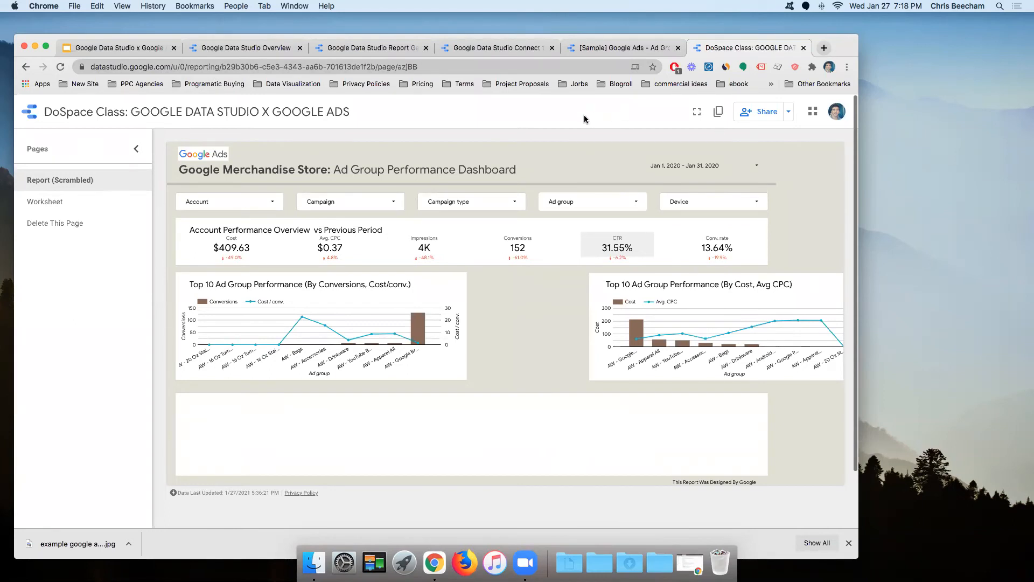
Step: Rearrange the browser window and open the report's Worksheet page of instructions
drag(200, 40, 174, 79)
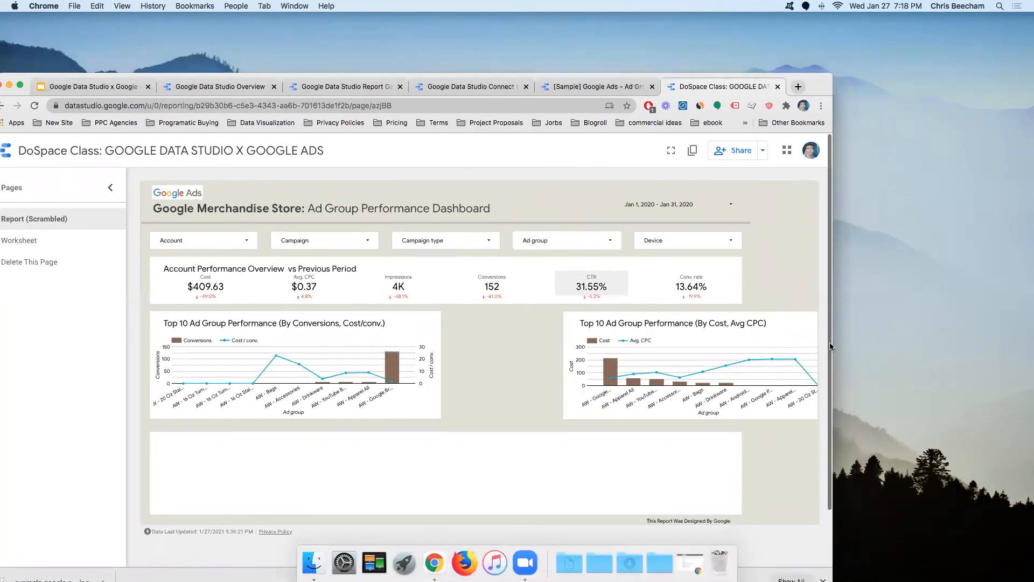
drag(830, 341, 813, 341)
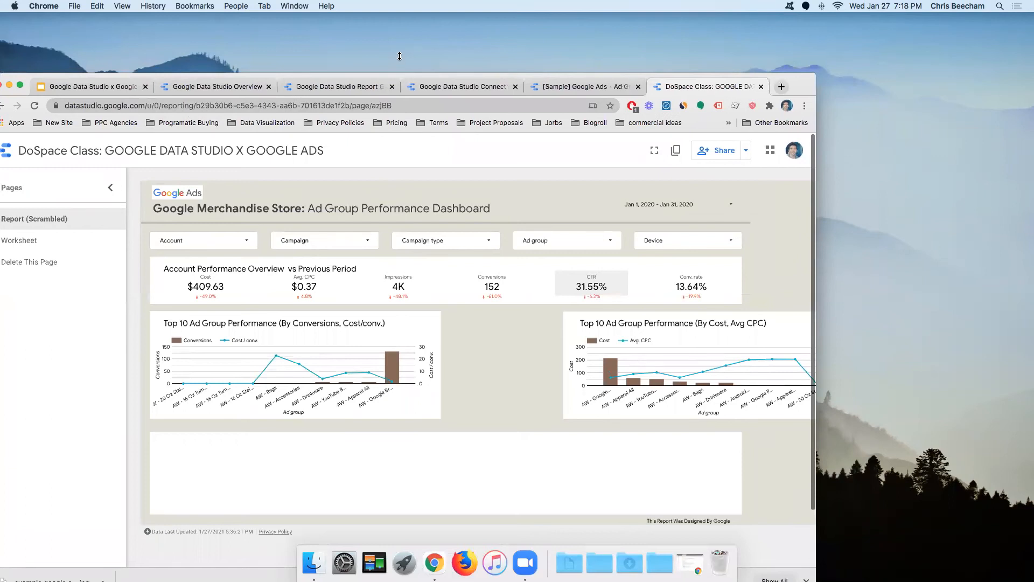
drag(397, 80, 414, 61)
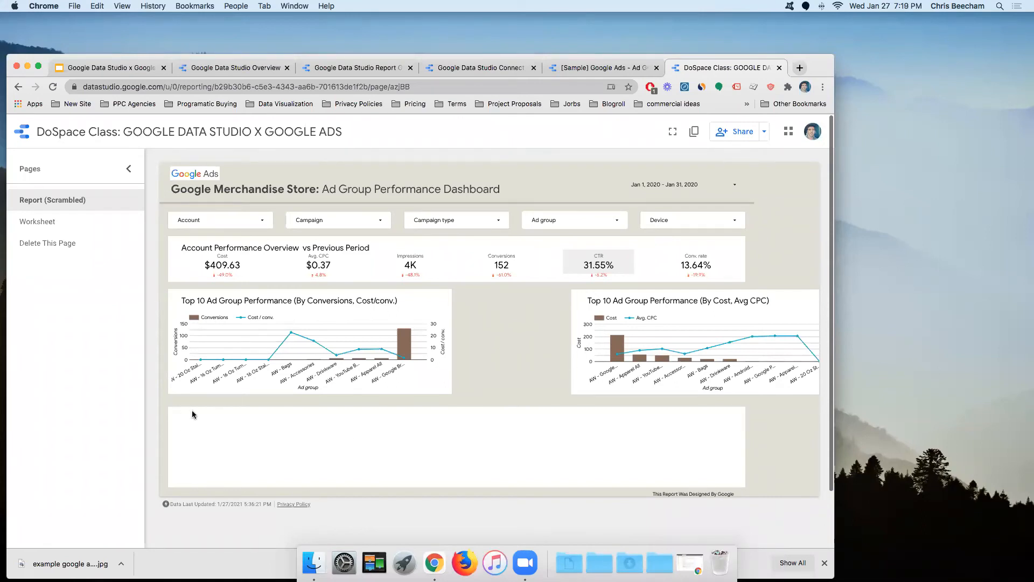
click(65, 227)
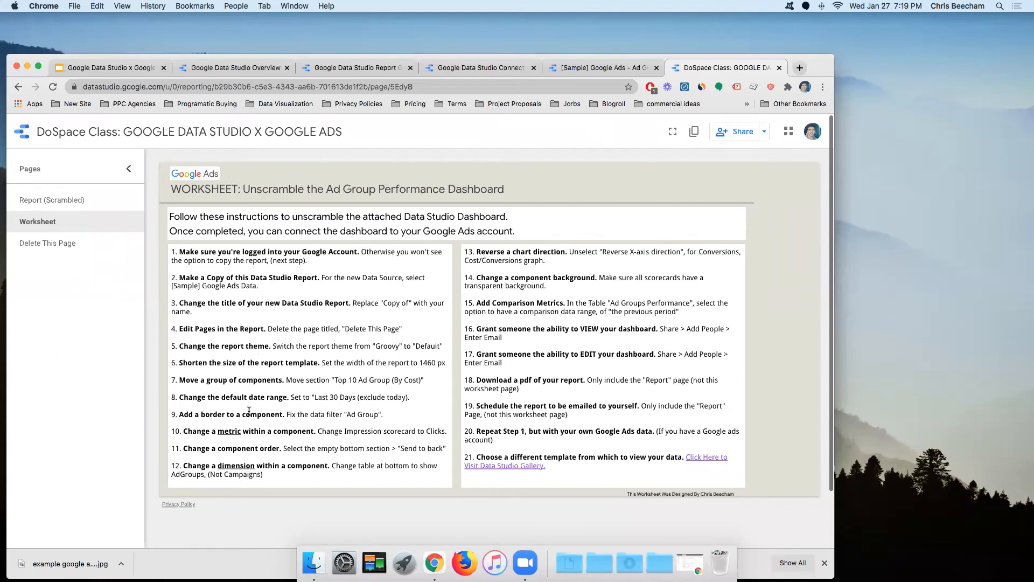
drag(409, 397, 269, 397)
click(344, 422)
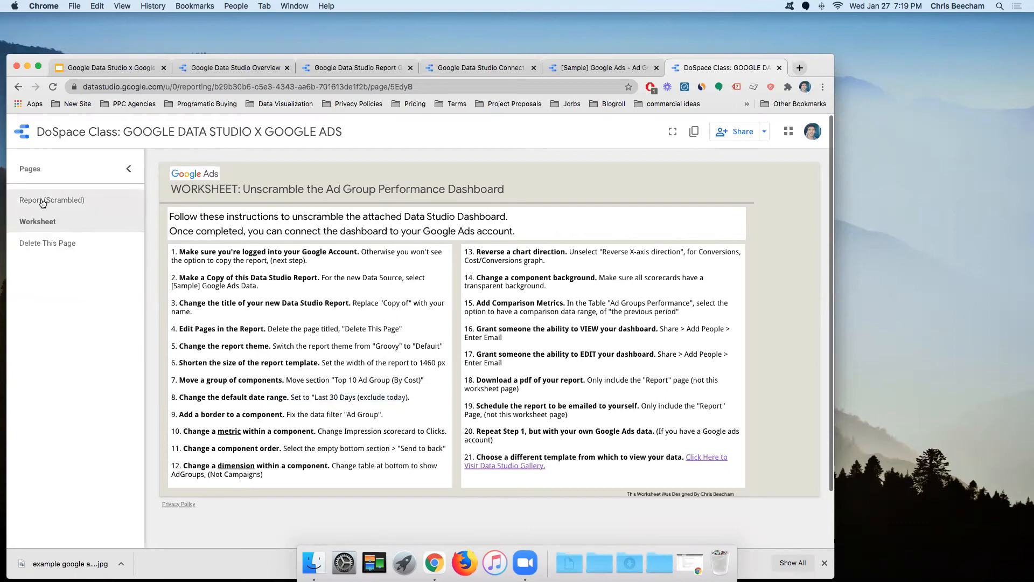
click(50, 213)
click(55, 226)
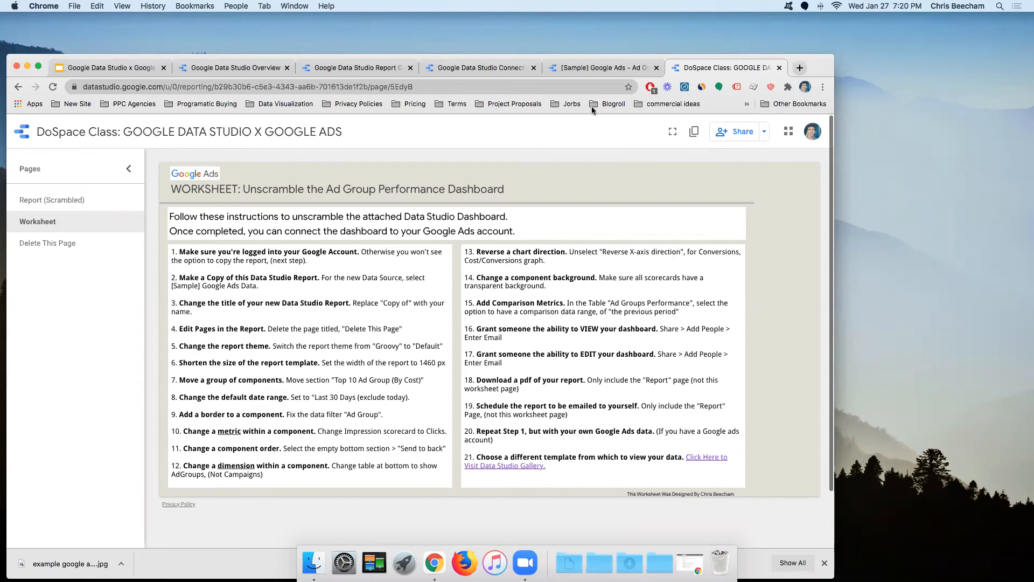
click(439, 87)
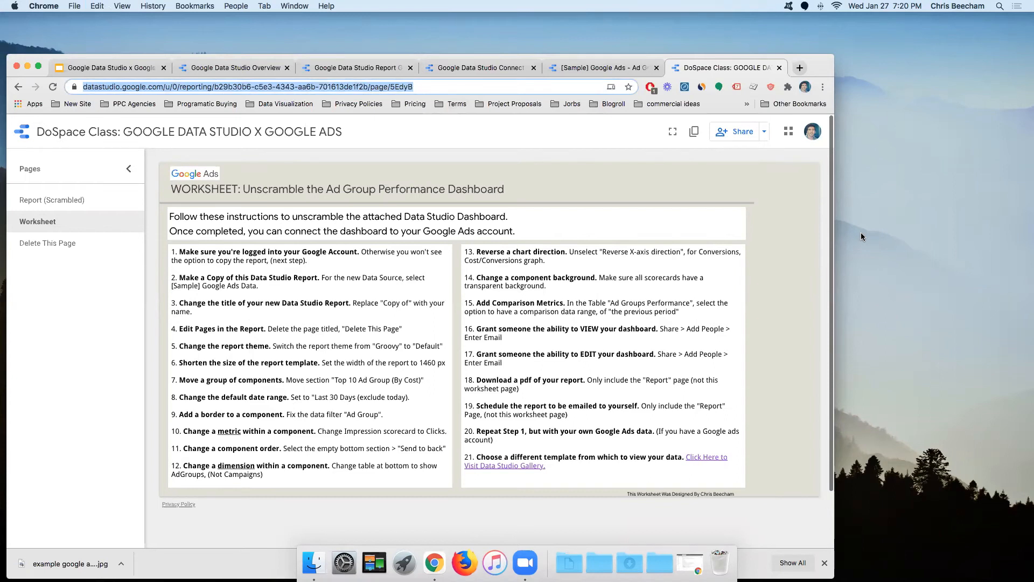
click(719, 171)
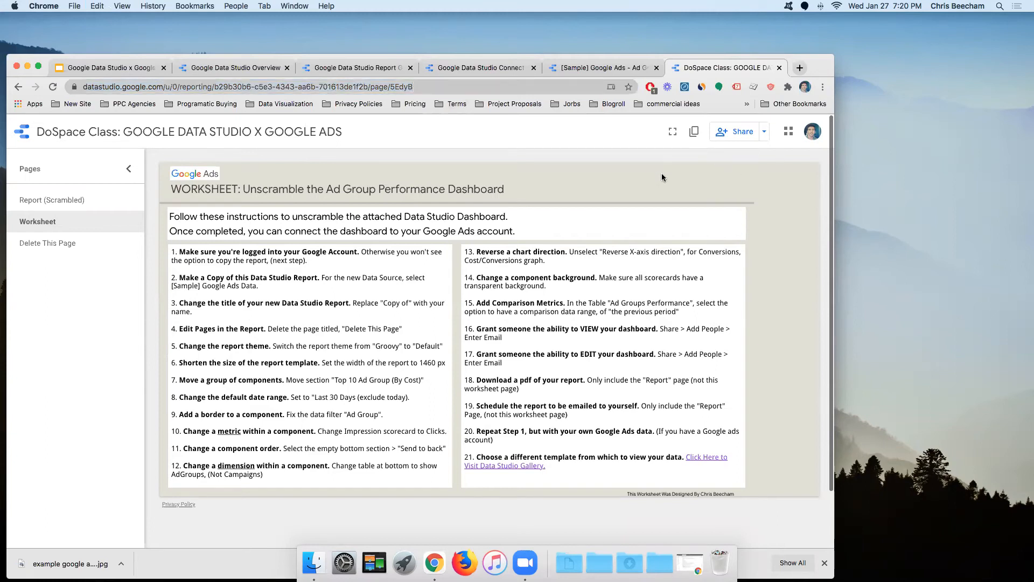
mouse_move(788, 60)
mouse_down()
mouse_move(806, 55)
mouse_move(796, 57)
mouse_up()
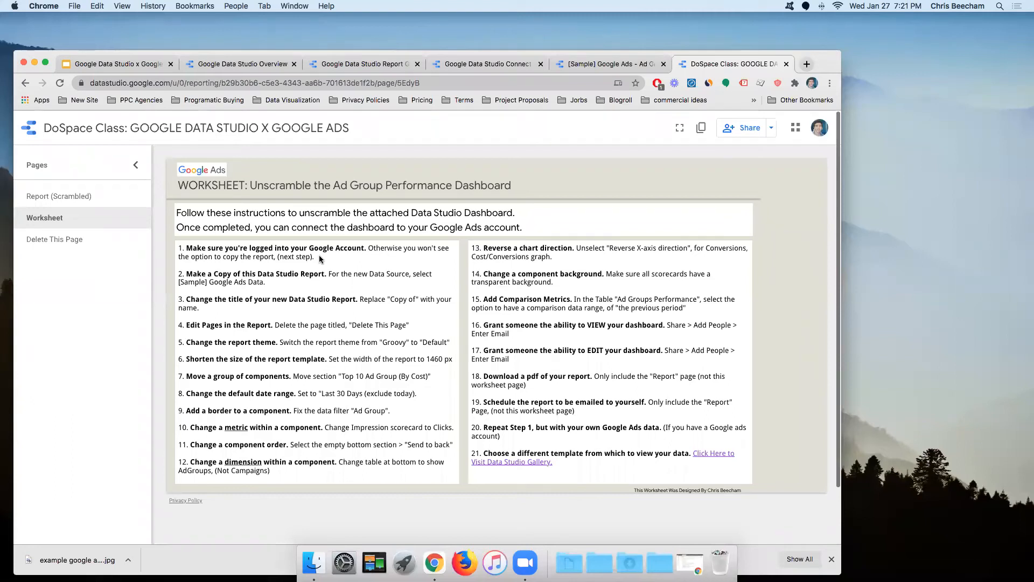
Step: Copy the class report, keeping [Sample] Google Ads as the data source
click(700, 129)
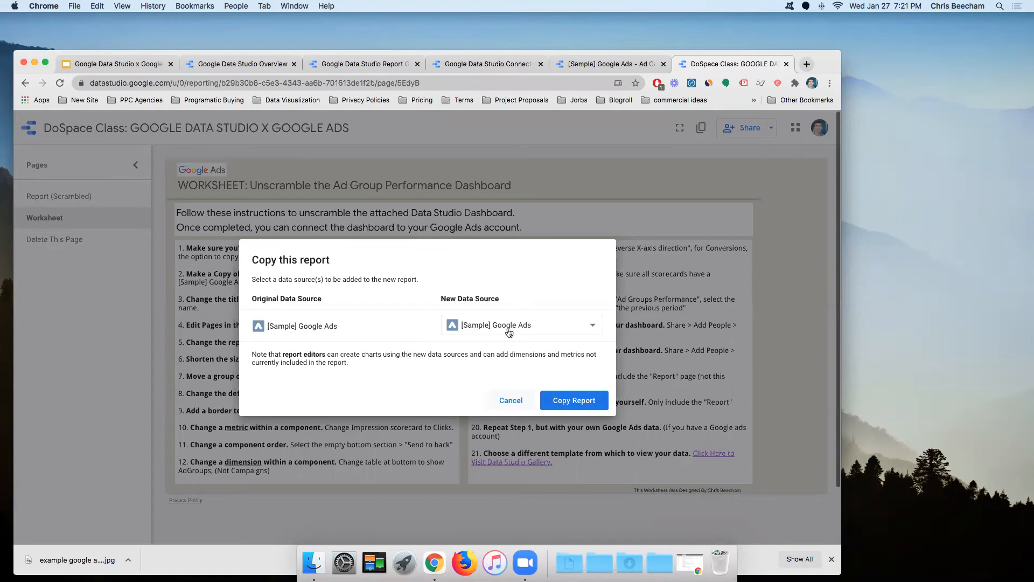
click(570, 402)
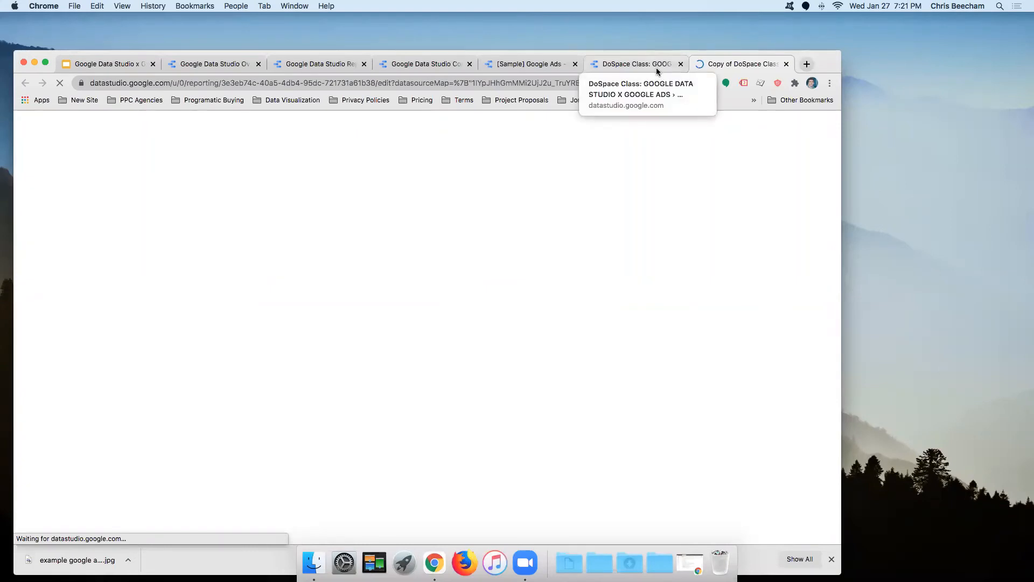
Step: Reposition the Chrome window while the Copy of DoSpace Class report loads
drag(829, 61, 895, 55)
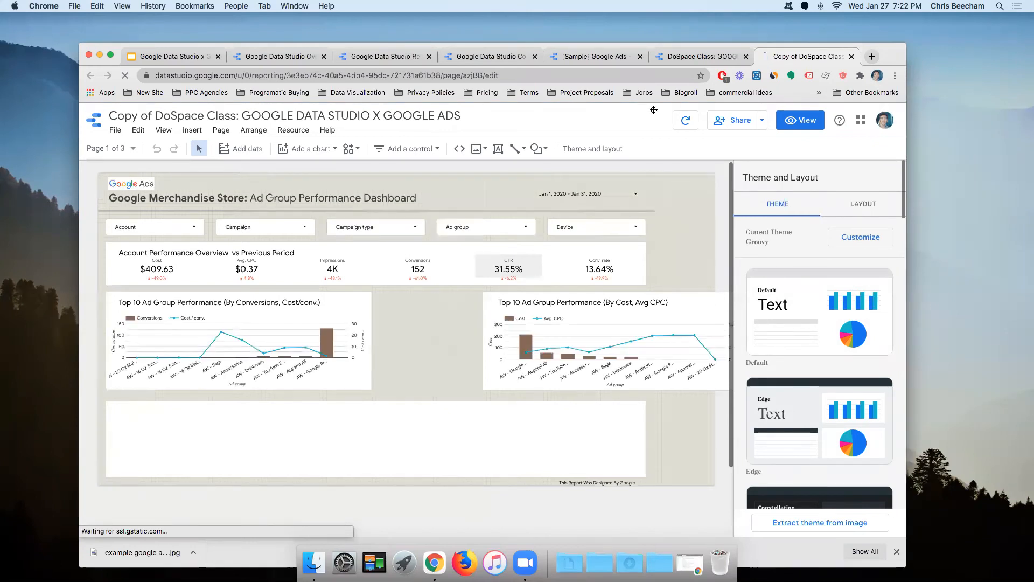
drag(883, 56, 821, 46)
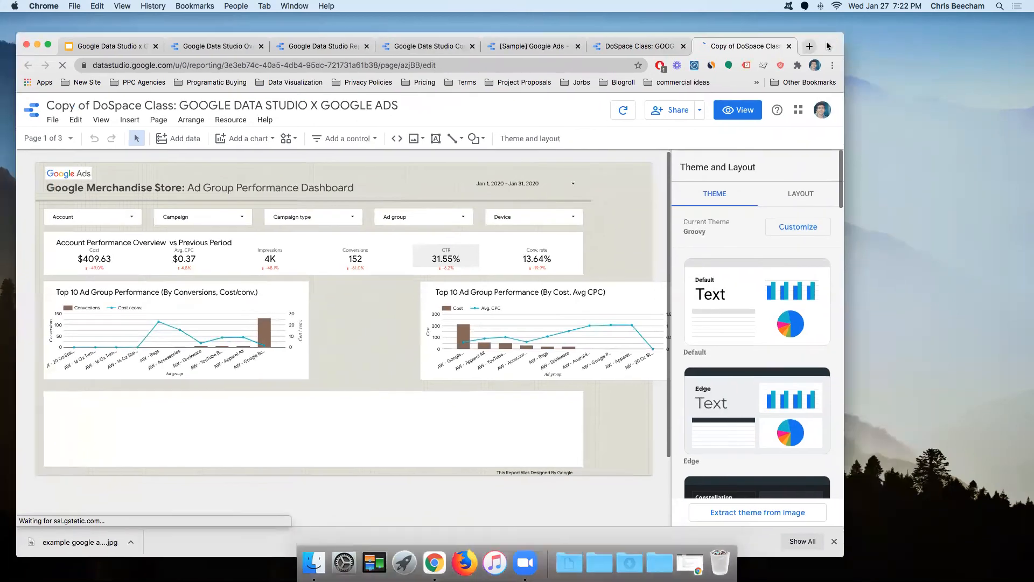
Step: Open the copied report's URL in a separate window placed beside the dashboard
click(347, 65)
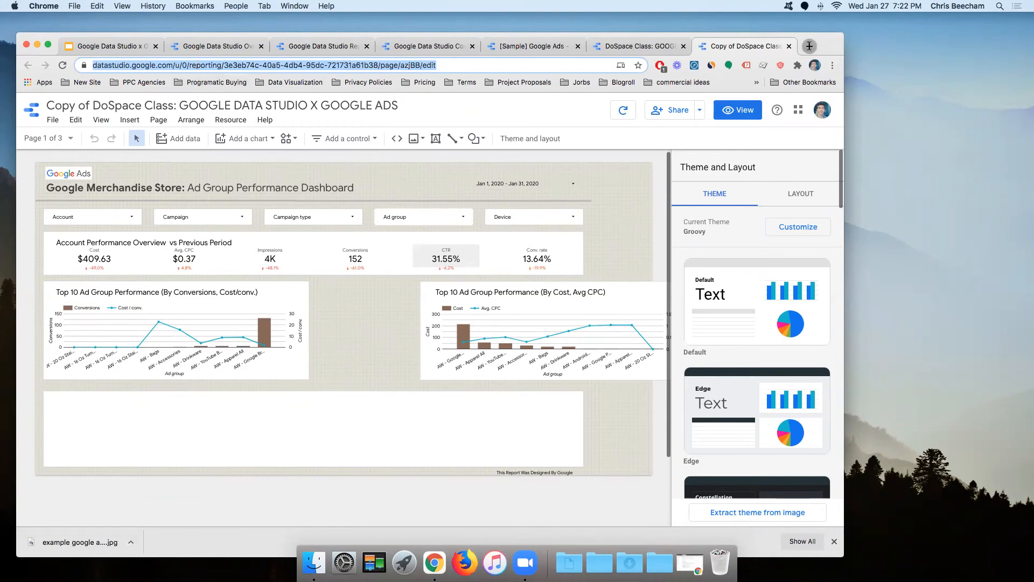
click(808, 47)
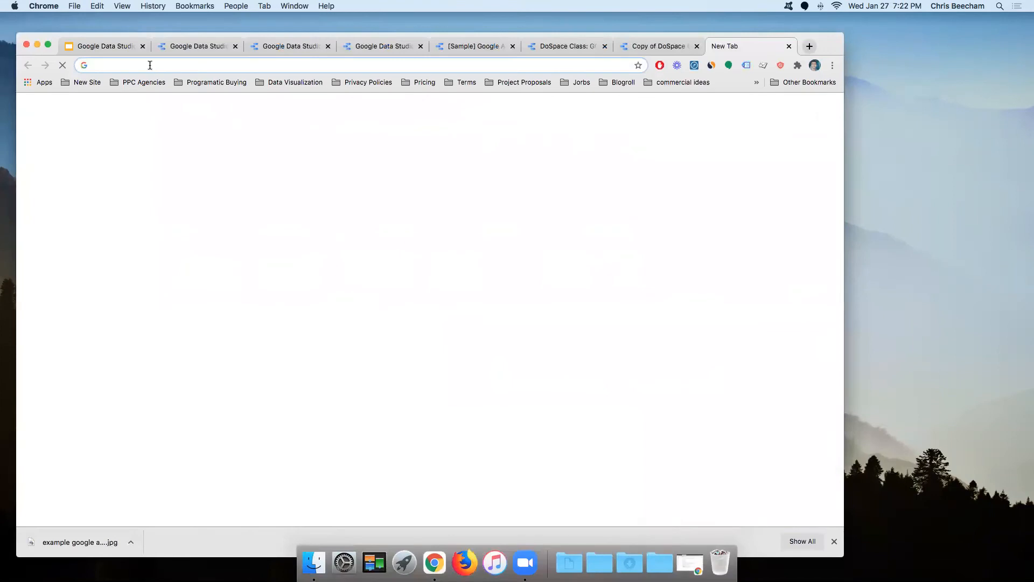
key(super+v)
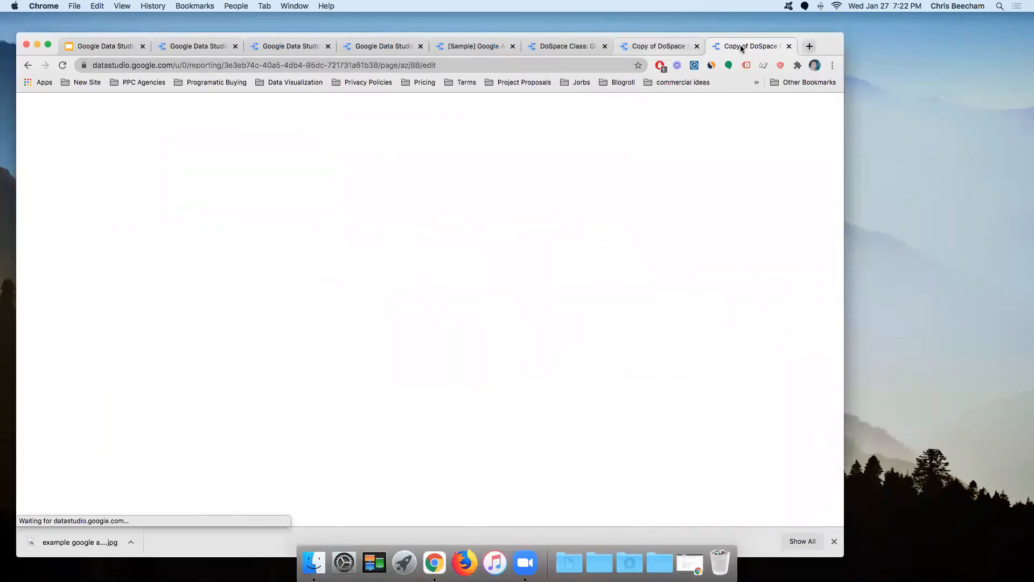
drag(758, 45, 898, 182)
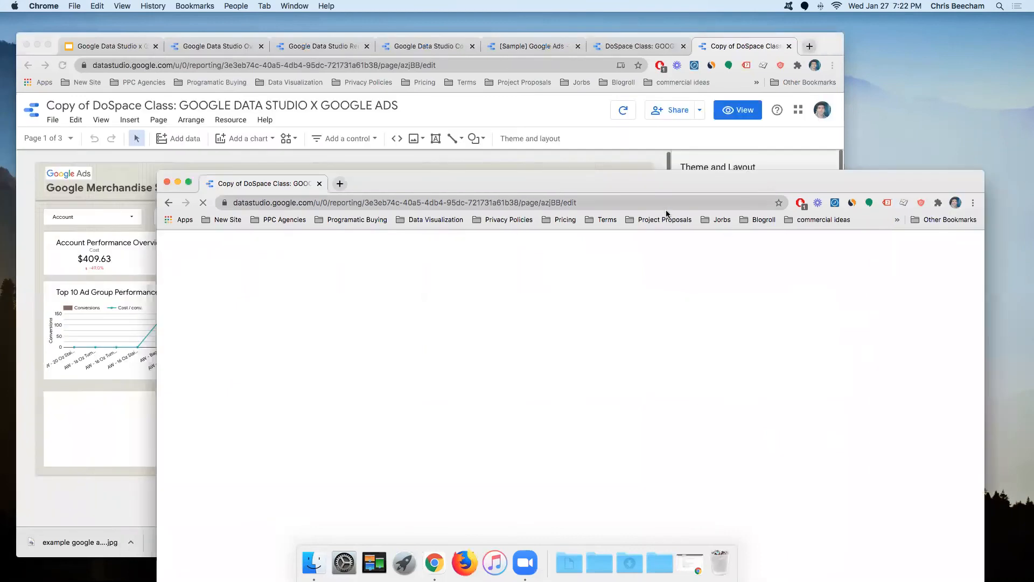
drag(660, 174, 843, 224)
click(660, 174)
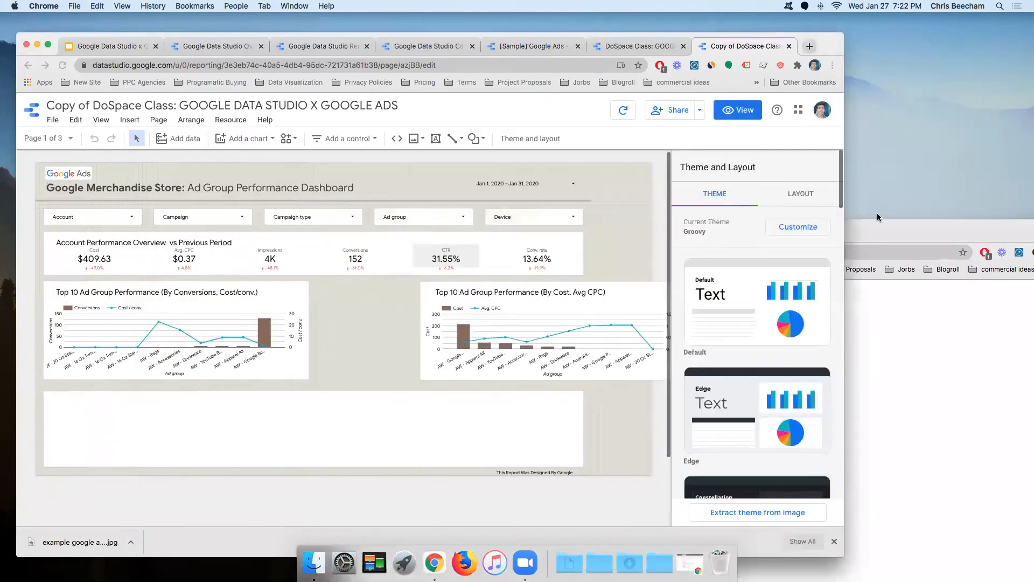
key(super+l)
drag(825, 42, 790, 35)
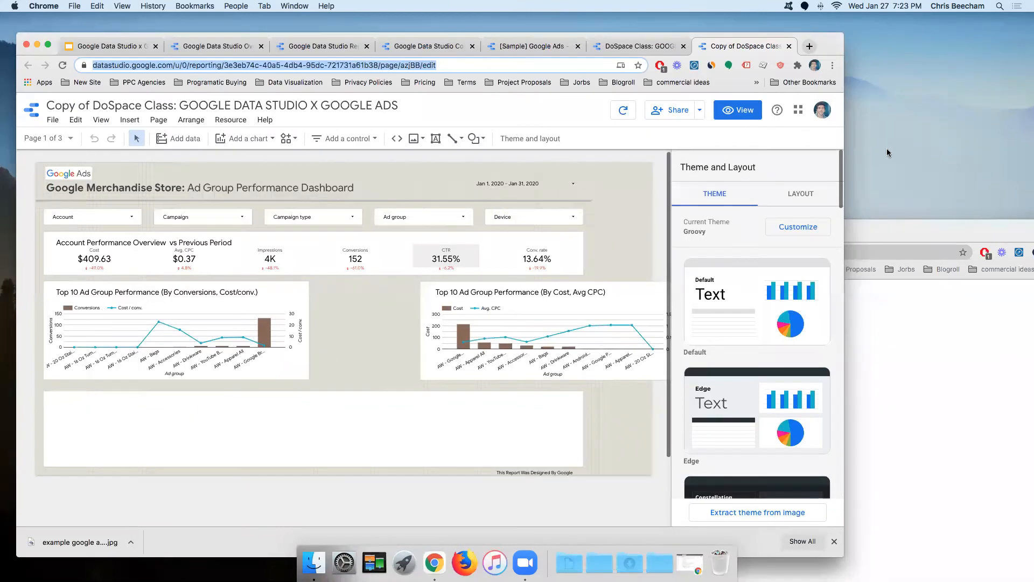
drag(825, 227, 891, 91)
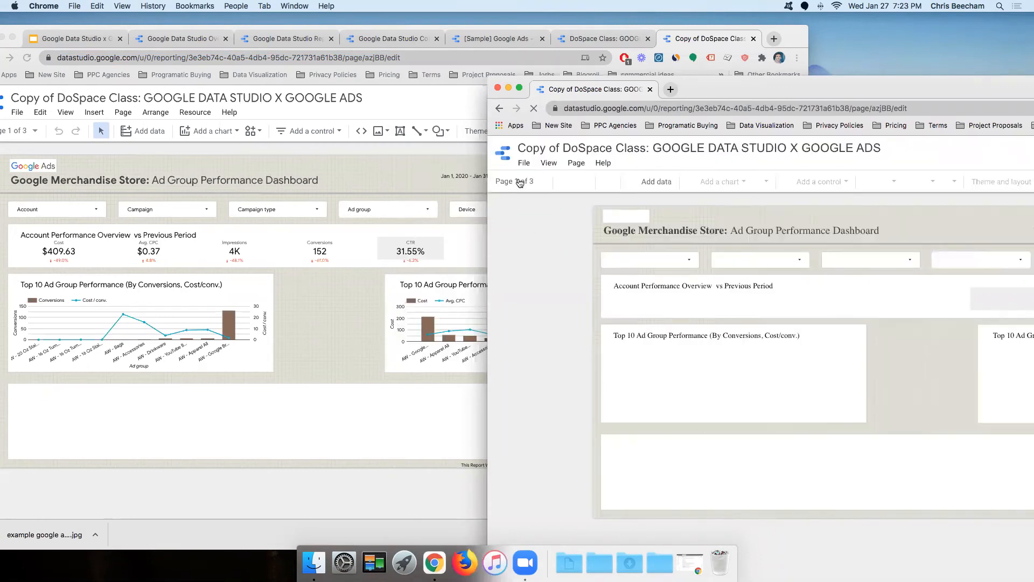
Step: Switch the second window to the Worksheet page and bring it to the front
click(522, 184)
click(548, 255)
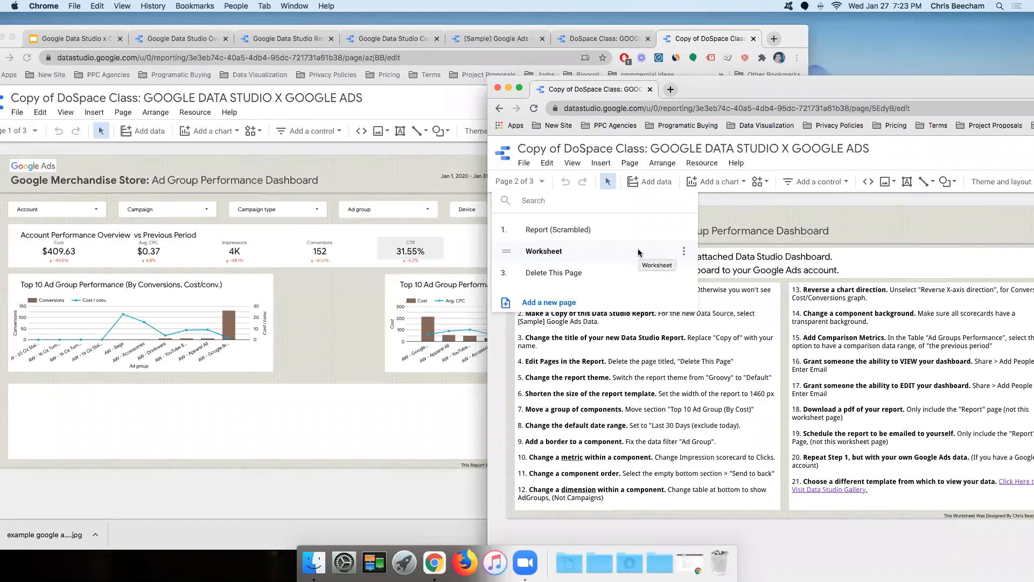
drag(775, 87, 969, 37)
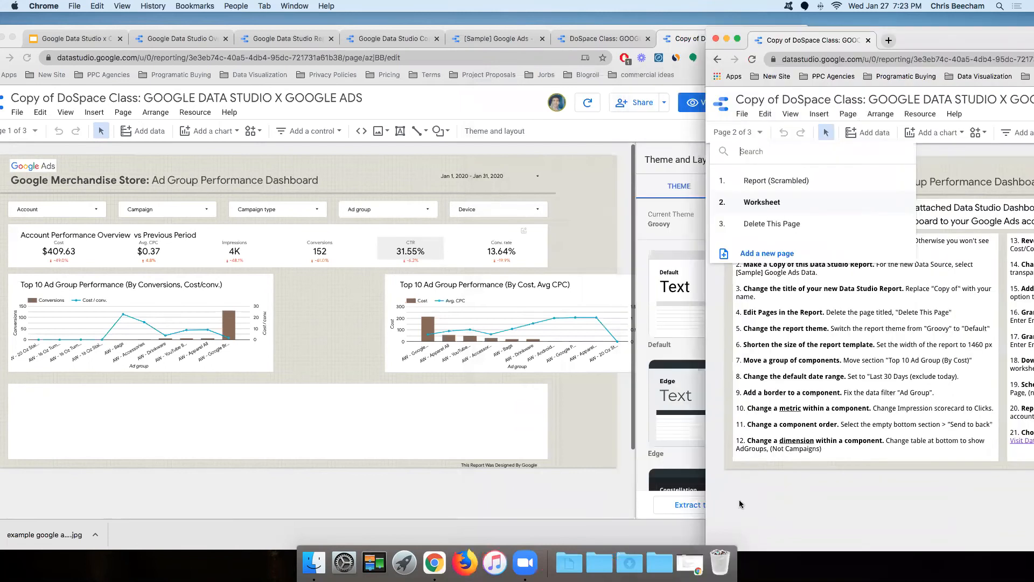
click(891, 509)
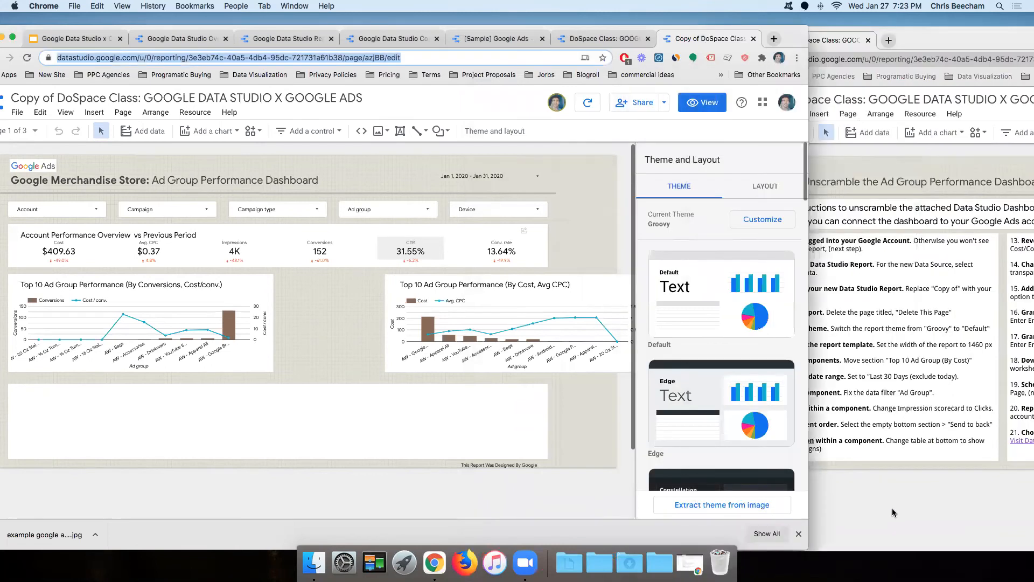
click(839, 254)
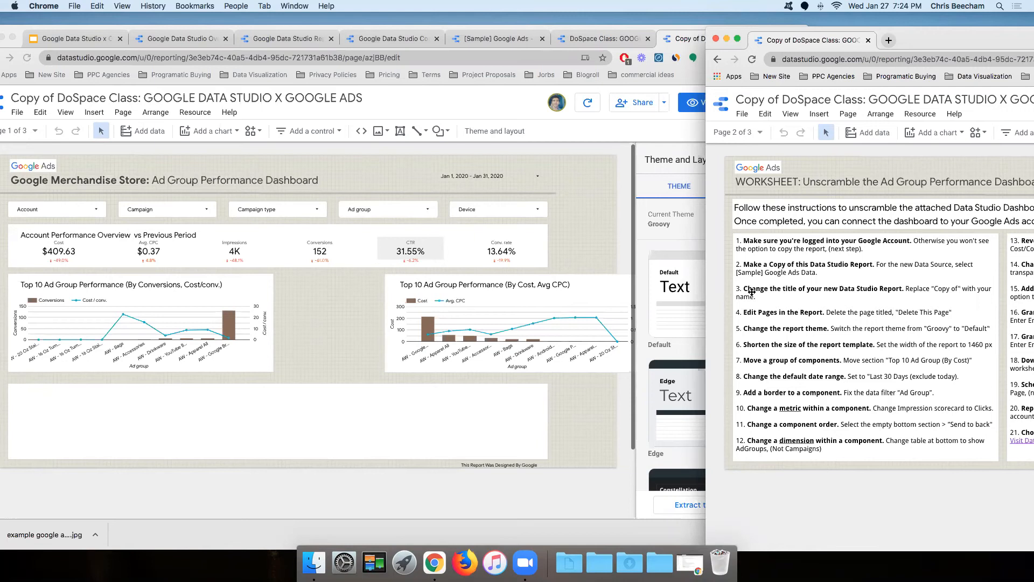
Step: Replace 'Copy of' in the report title with the author's name and a dash
drag(157, 28, 217, 58)
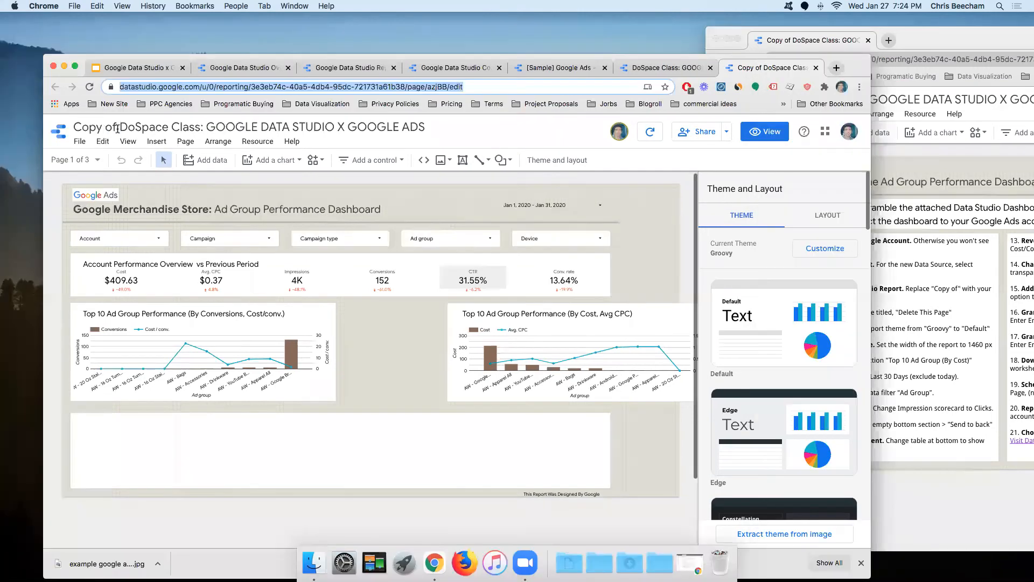
drag(118, 129, 61, 123)
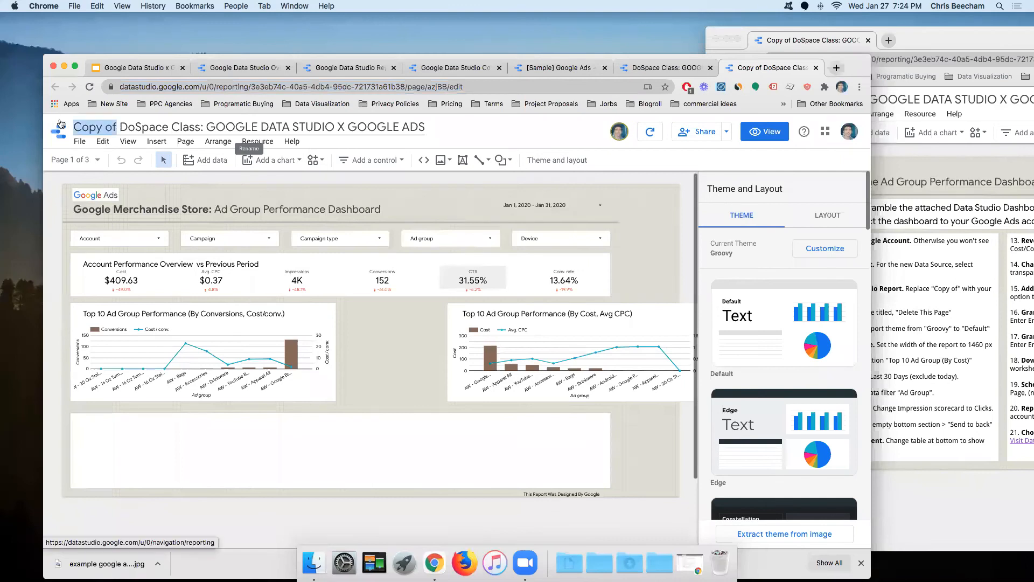
text(Chris )
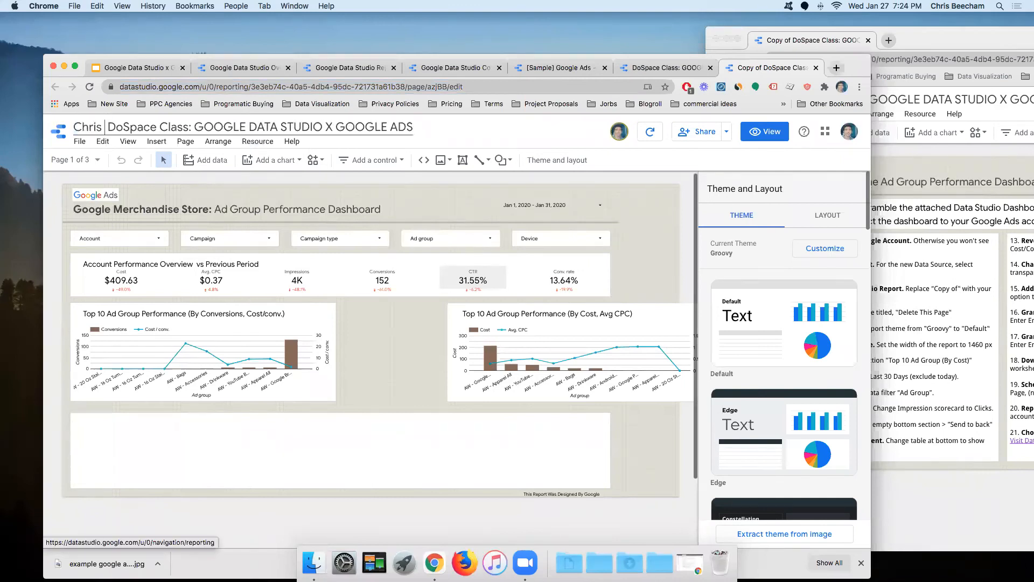
text(B -)
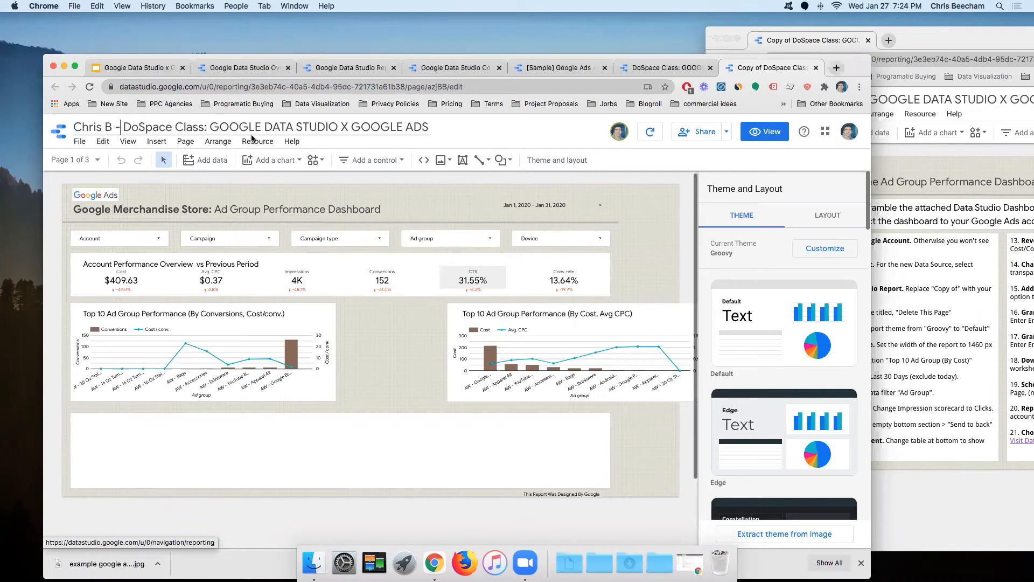
click(650, 196)
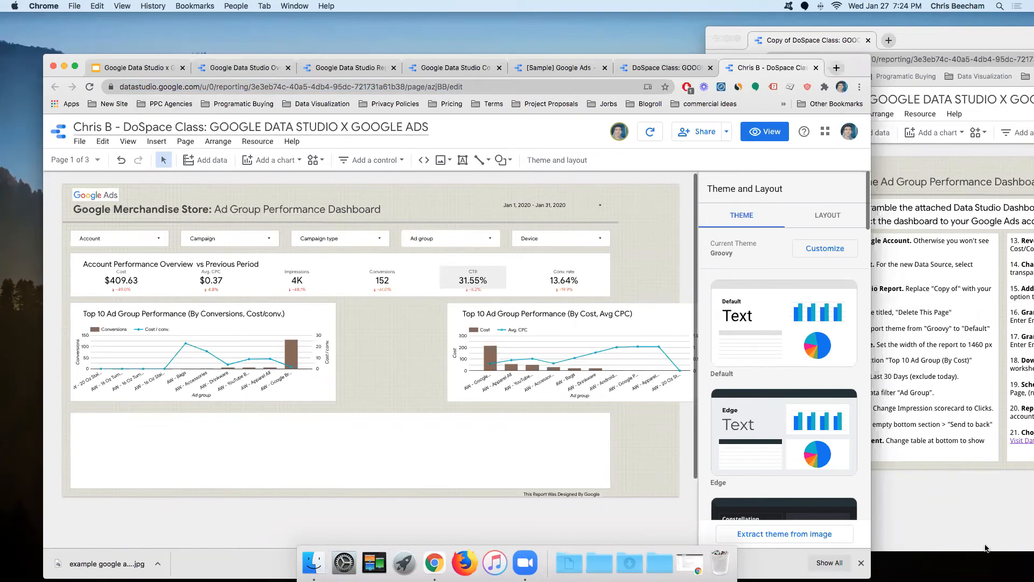
click(969, 521)
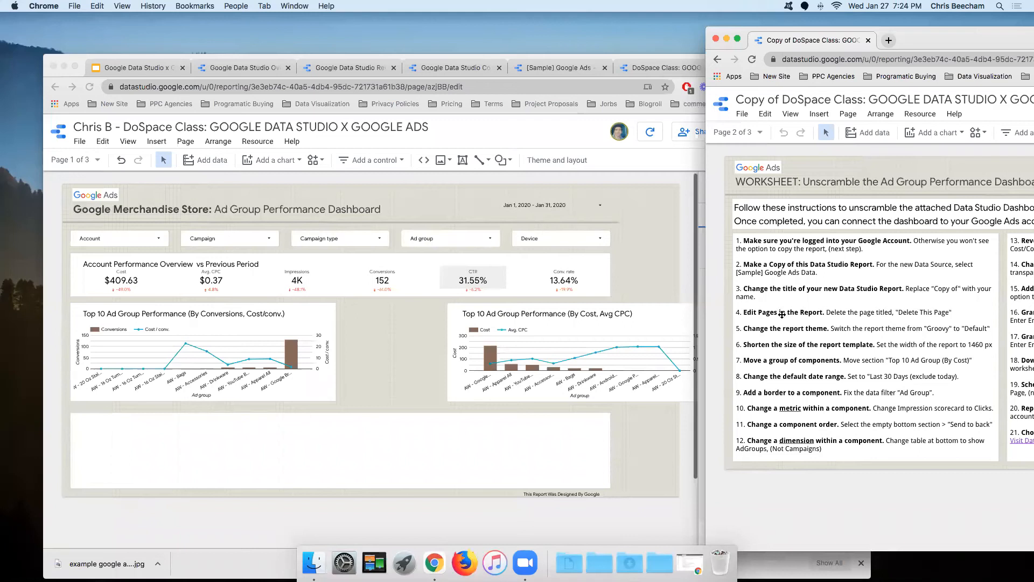
Step: Delete the 'Delete This Page' page from the personal report copy
click(89, 166)
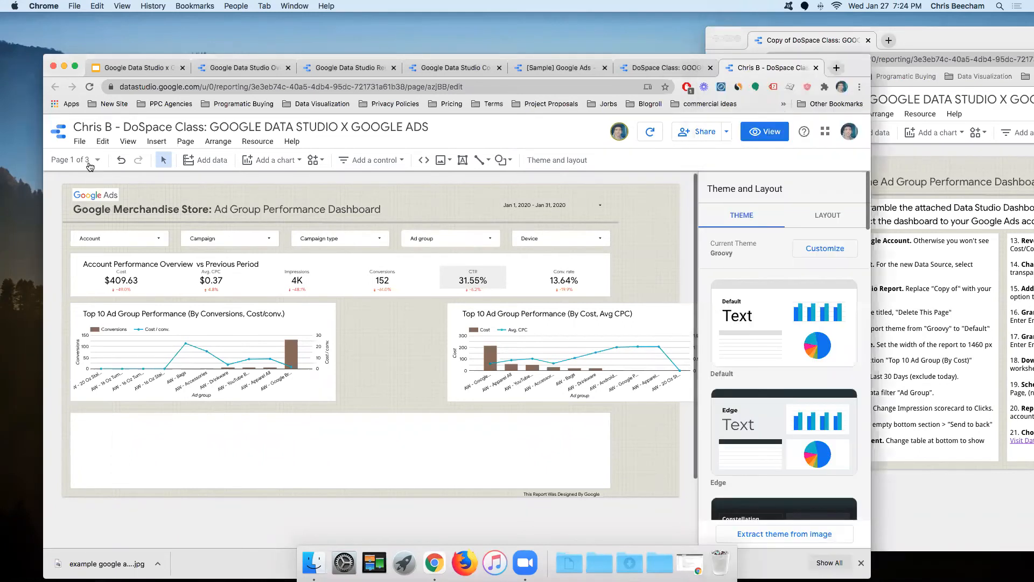
click(90, 163)
click(137, 262)
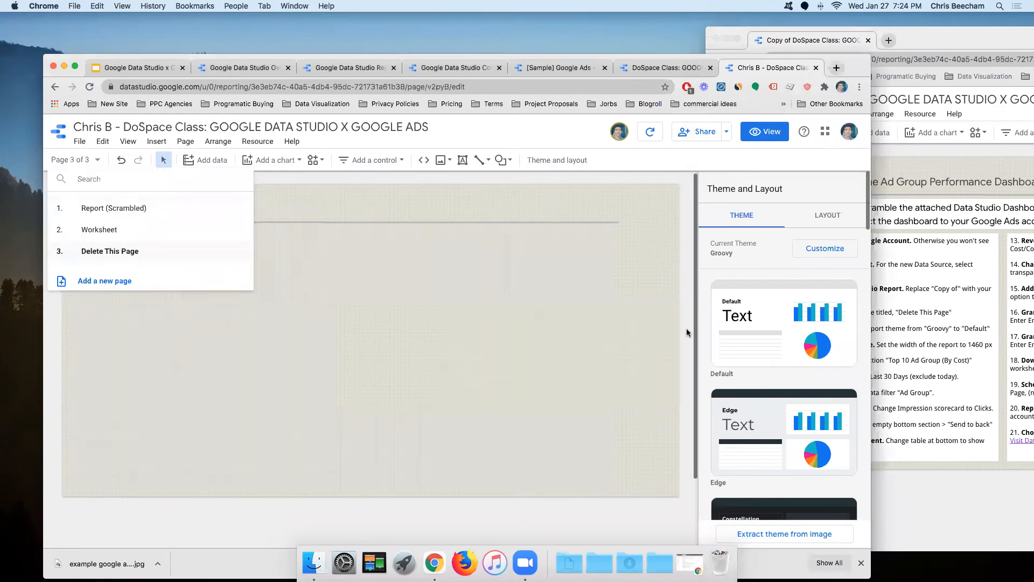
click(329, 121)
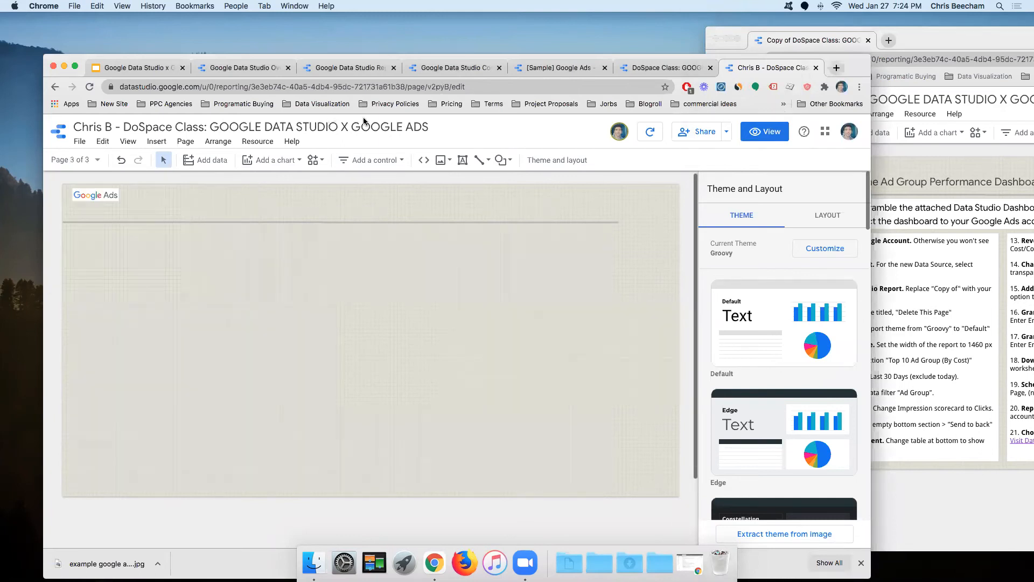
click(85, 161)
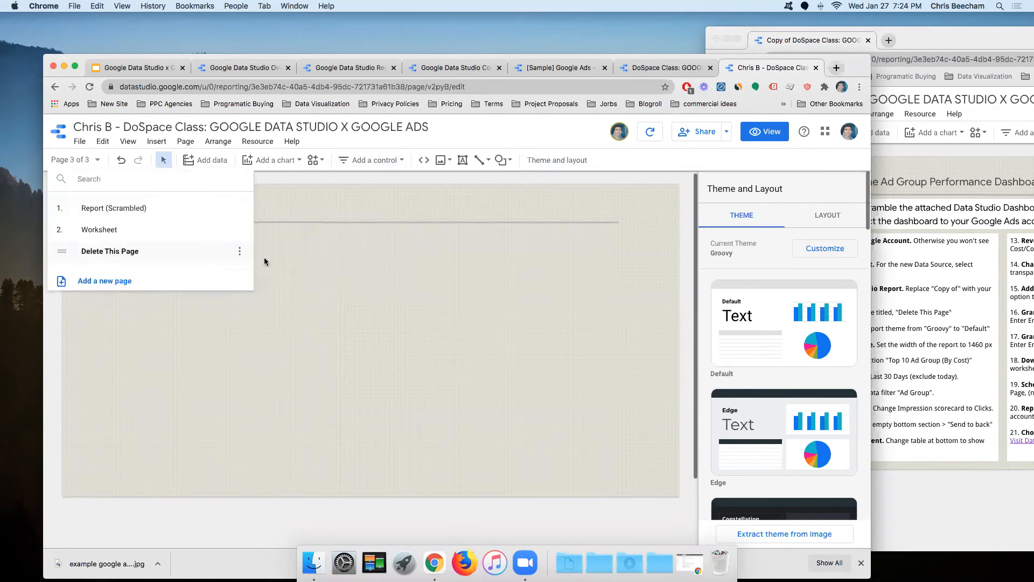
click(240, 252)
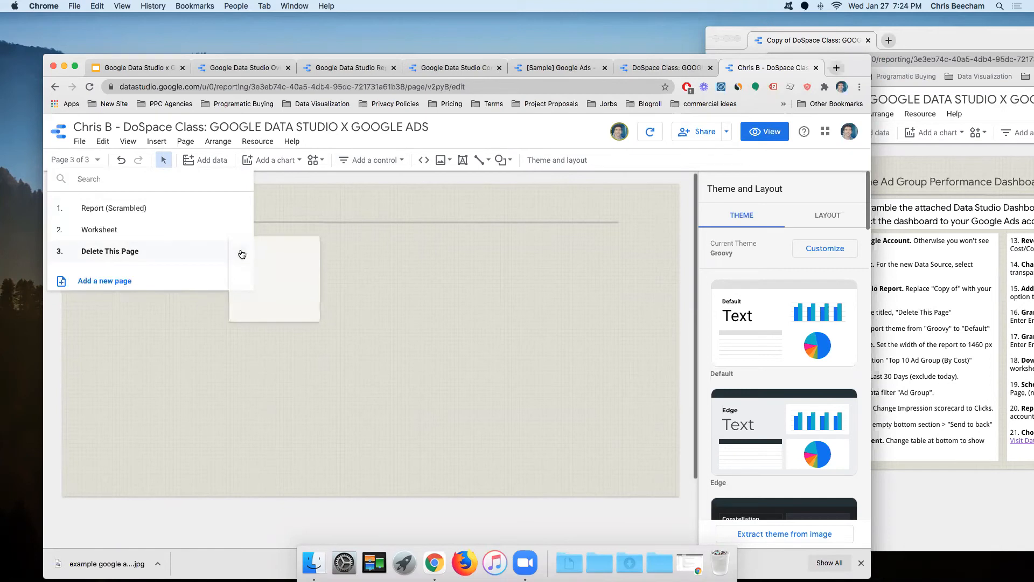
click(276, 332)
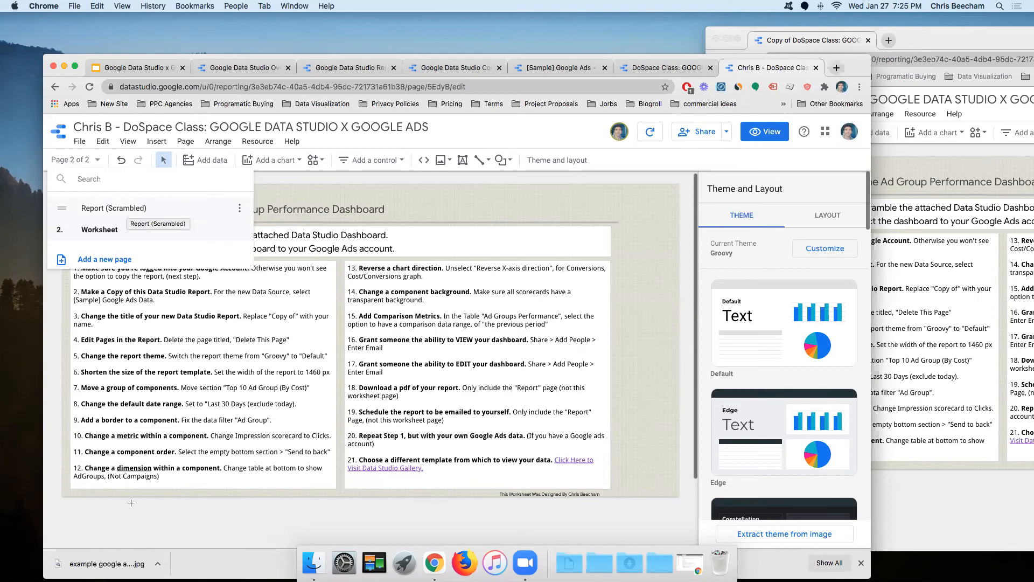
Step: Go to the Report (Scrambled) page of the personal copy
click(881, 313)
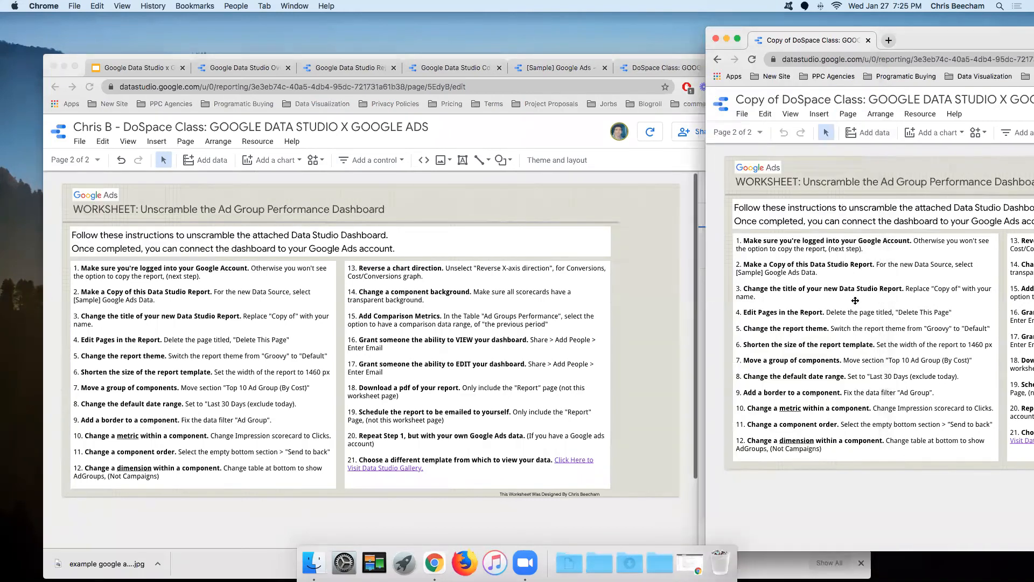
click(671, 292)
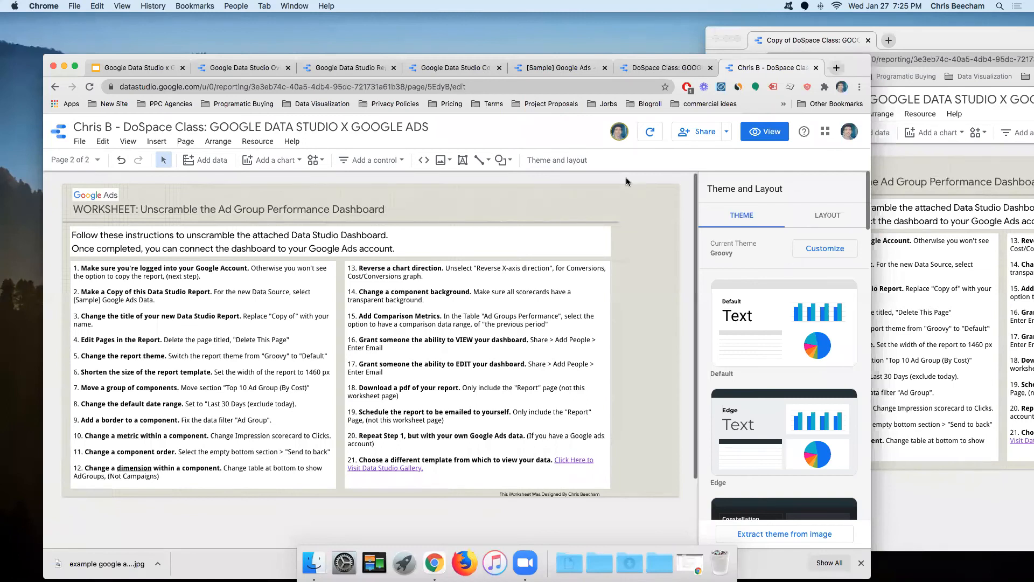
click(83, 160)
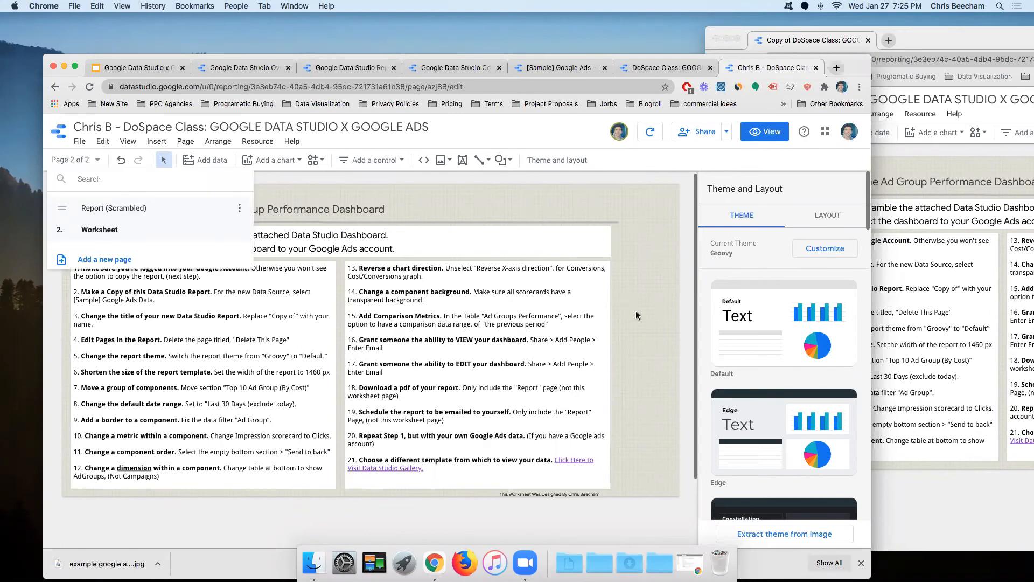
click(227, 209)
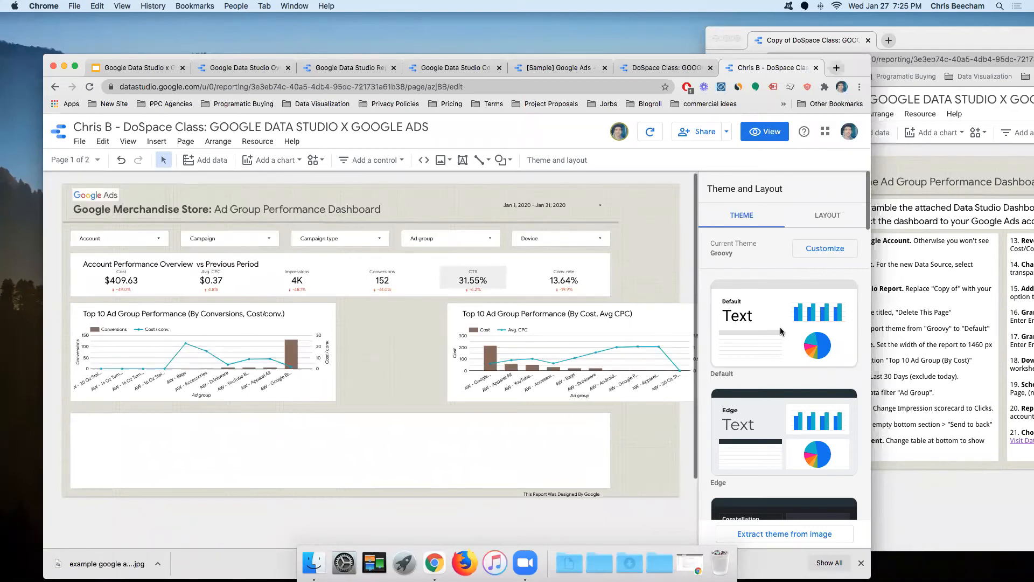
Step: Apply the Default theme card in place of Groovy, checking against the worksheet
scroll(782, 313, down, 10)
scroll(783, 312, up, 10)
scroll(791, 380, down, 5)
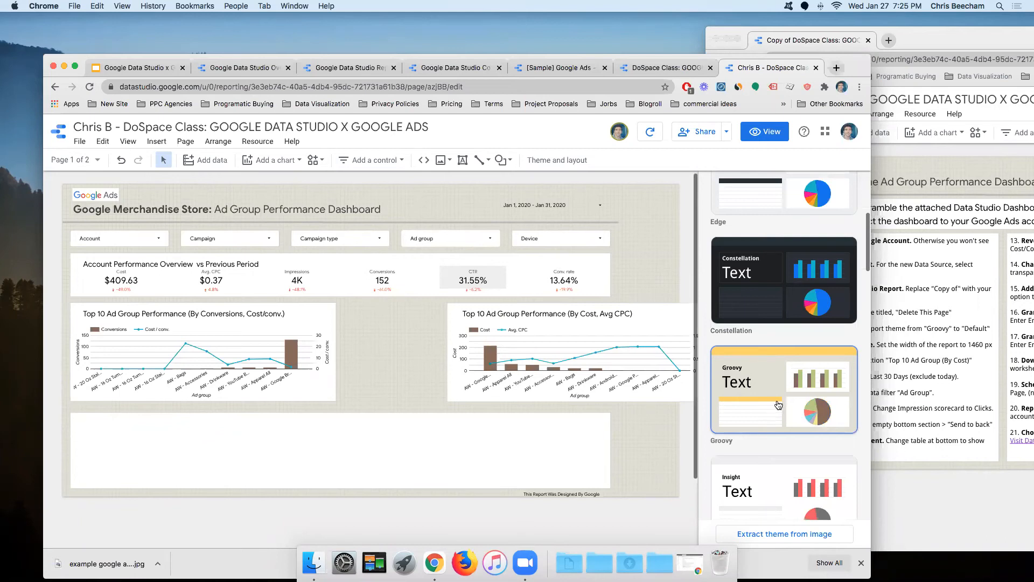
scroll(777, 406, up, 5)
scroll(778, 412, down, 4)
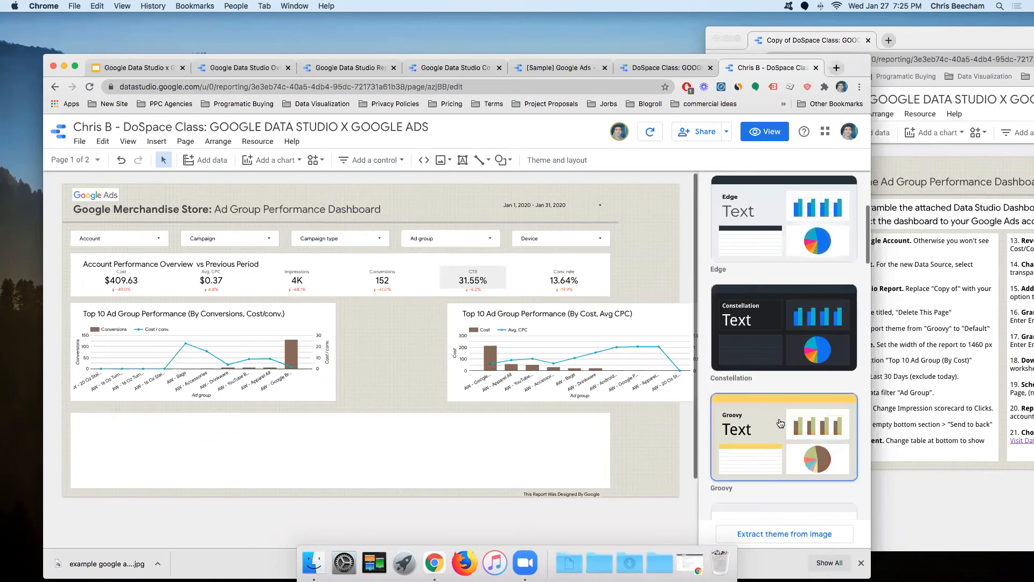
scroll(775, 409, down, 2)
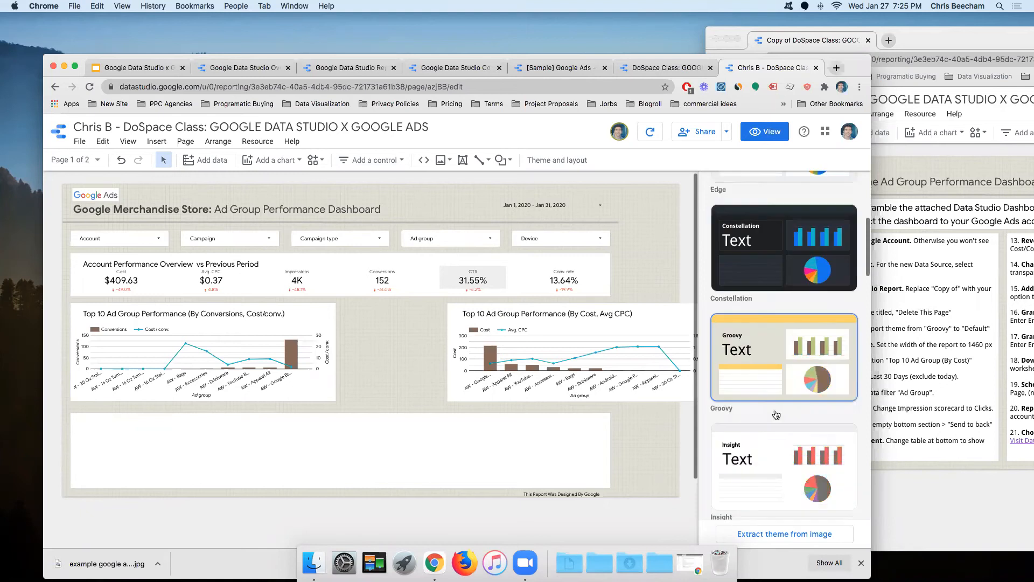
scroll(771, 334, up, 6)
click(771, 335)
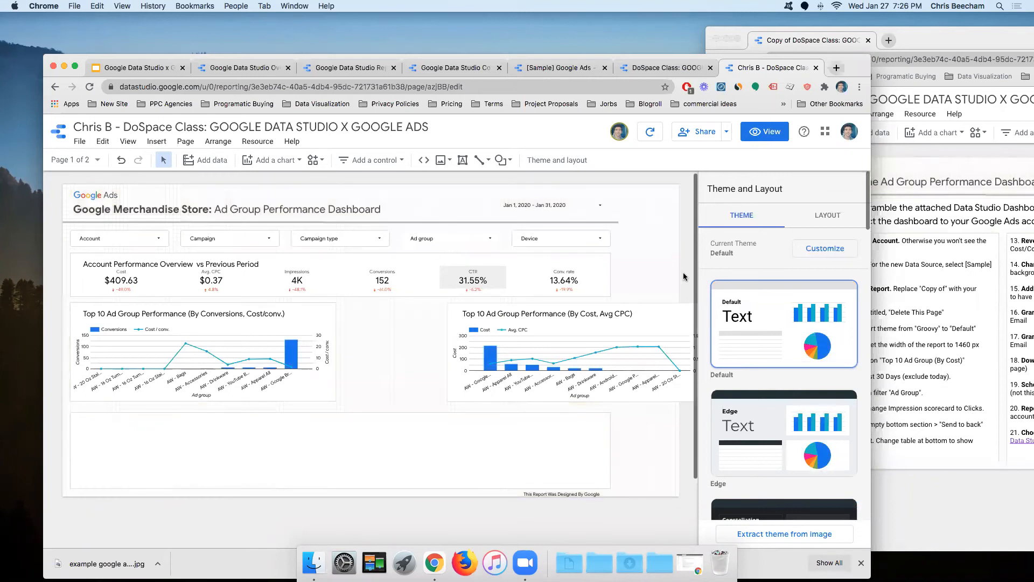
click(874, 472)
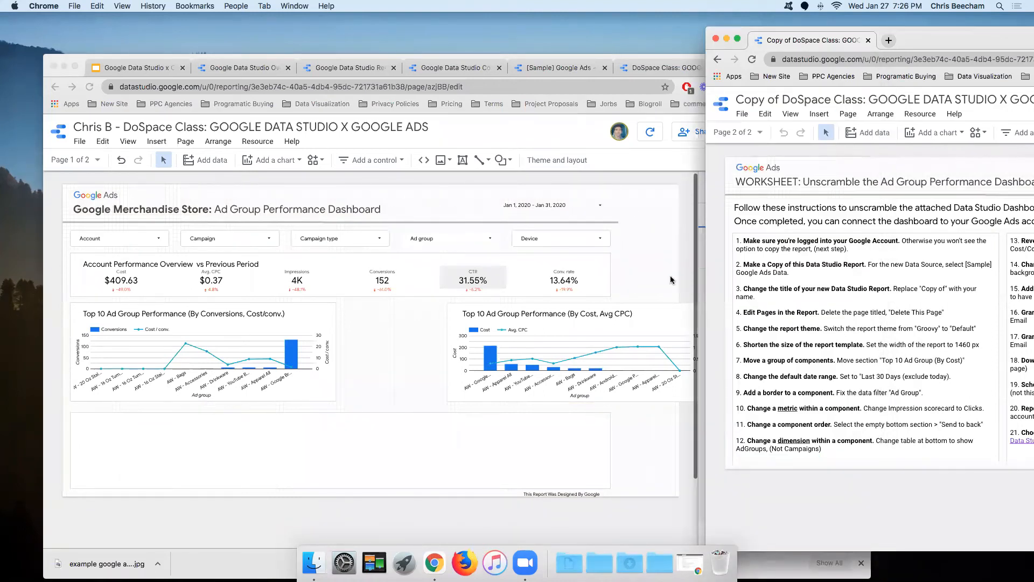
click(644, 229)
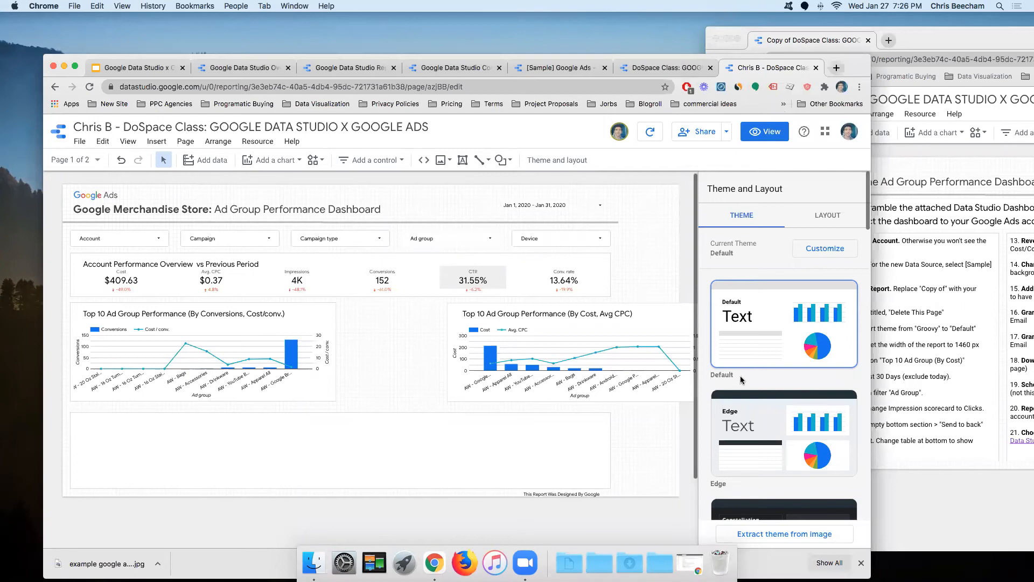
scroll(756, 360, down, 5)
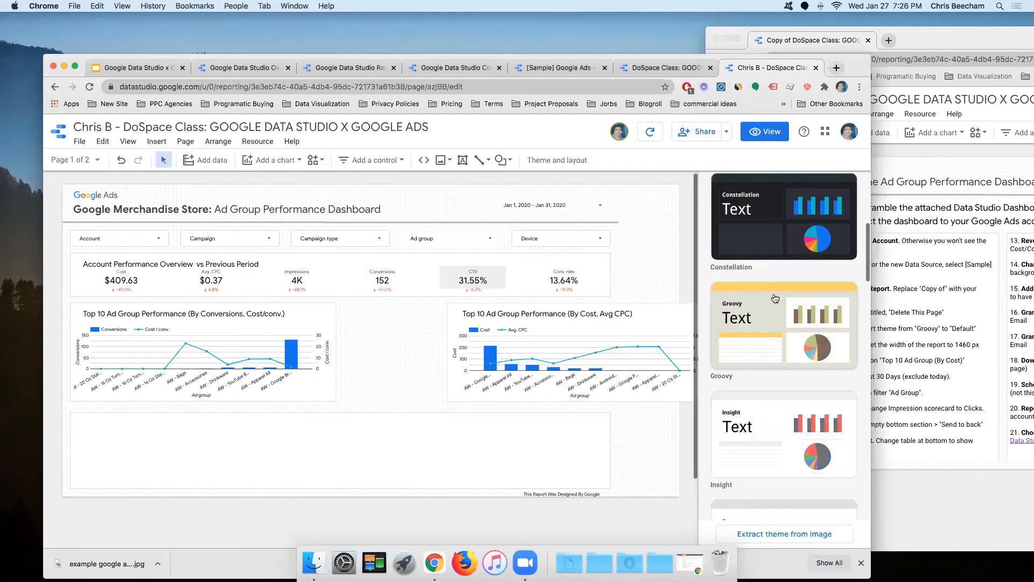
scroll(741, 225, up, 5)
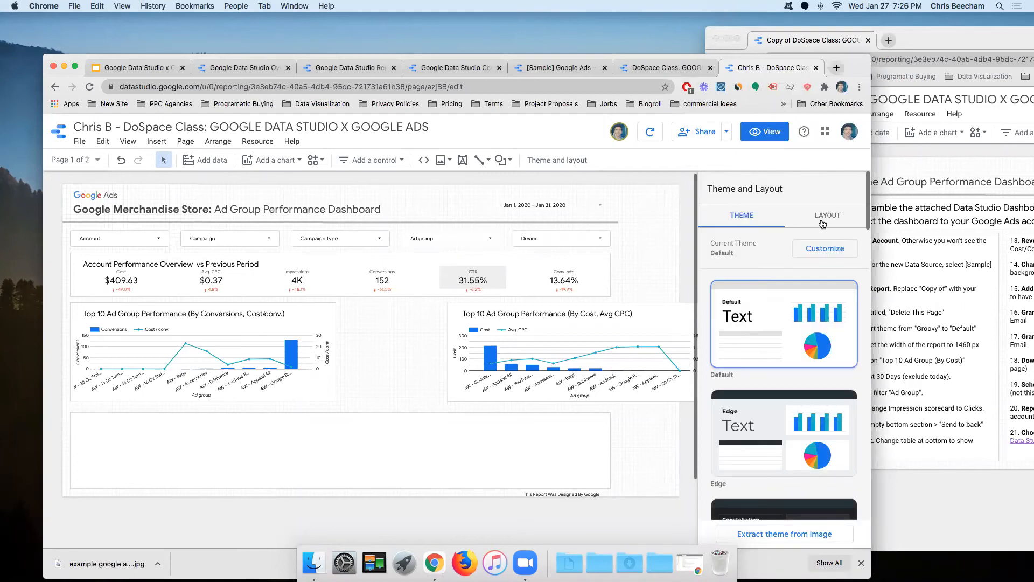
Step: Change the custom canvas width from 1620 to 1460 px in Layout settings
click(803, 218)
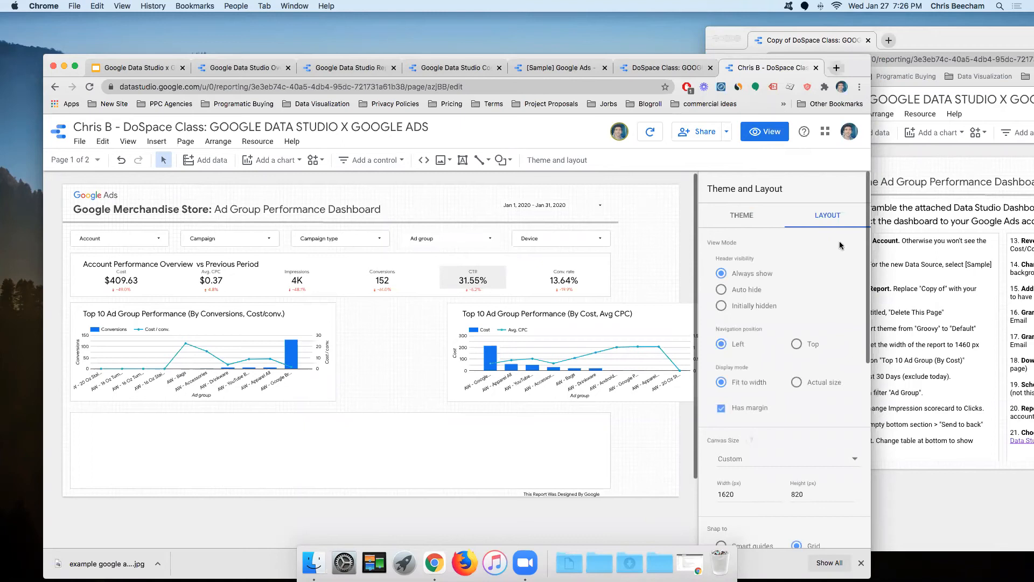
scroll(829, 318, down, 1)
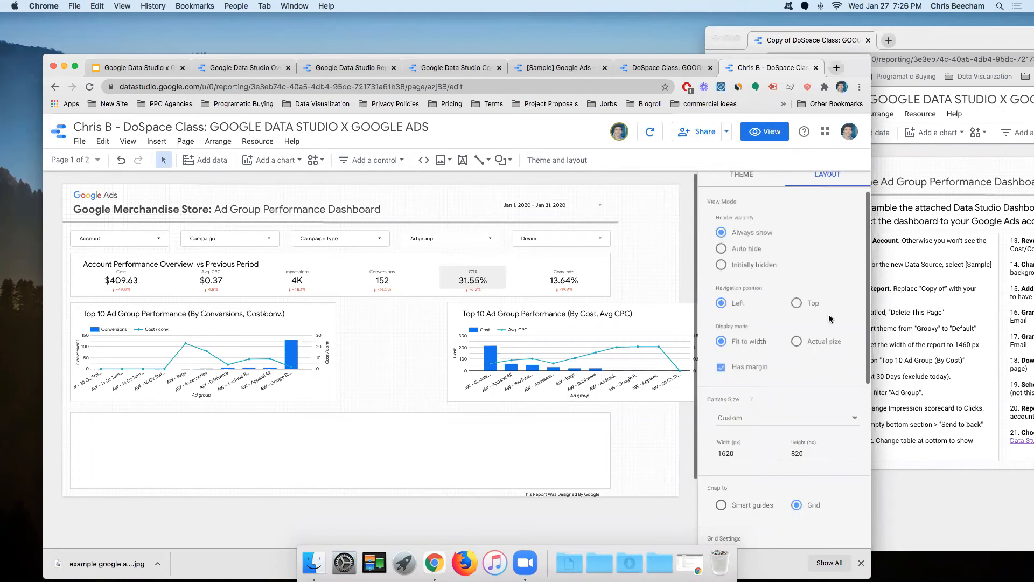
scroll(829, 319, down, 1)
scroll(792, 391, down, 1)
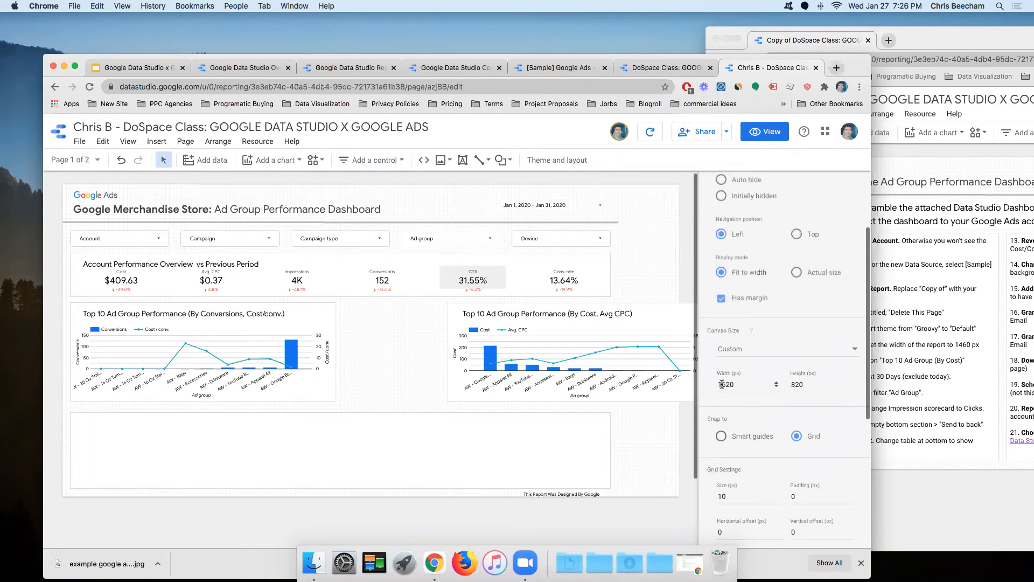
click(726, 384)
drag(713, 57, 567, 45)
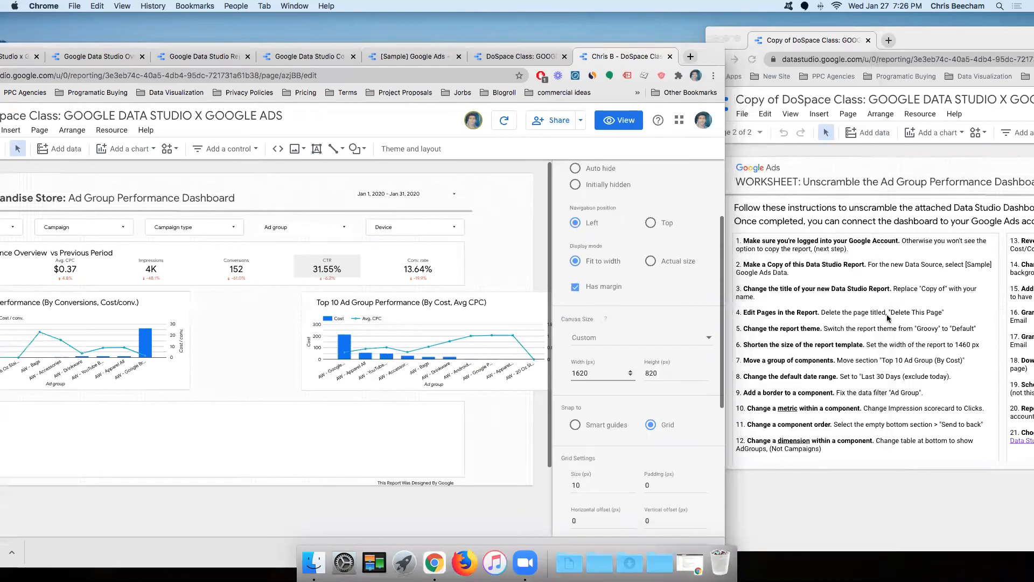
double_click(601, 373)
text(1460)
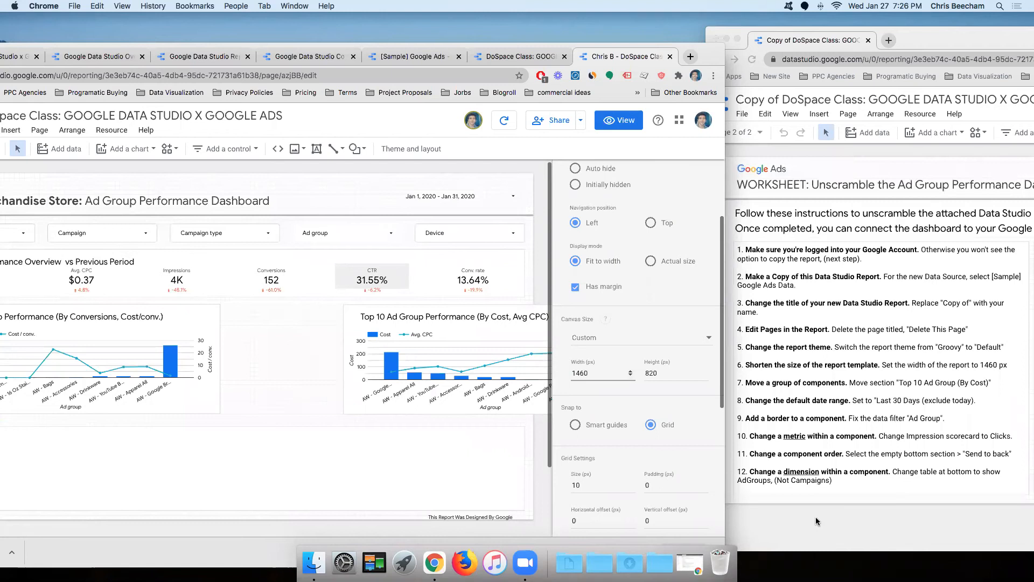
Step: Check the worksheet's sizing instruction, then return to the report being edited
click(751, 492)
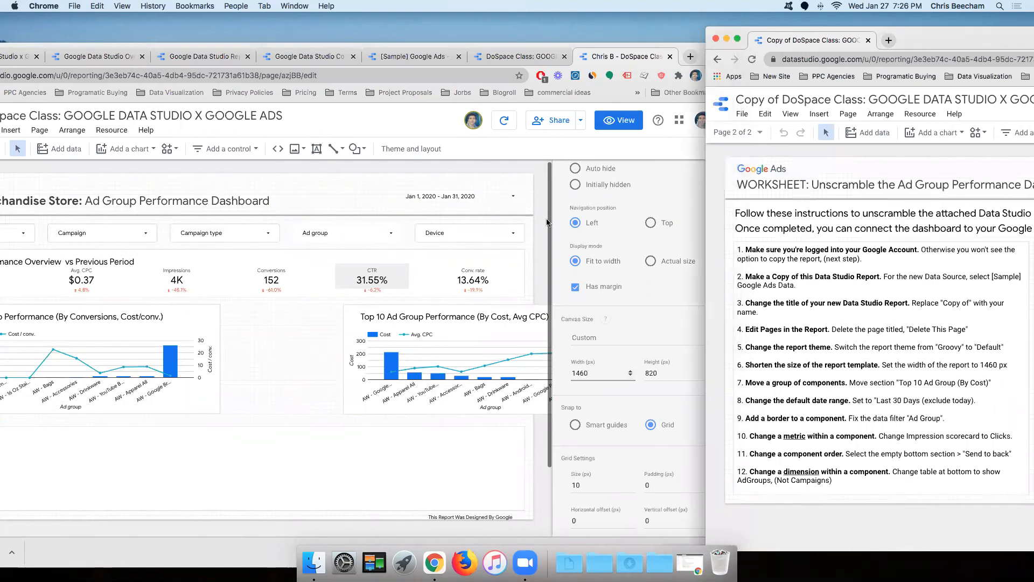
drag(939, 40, 364, 51)
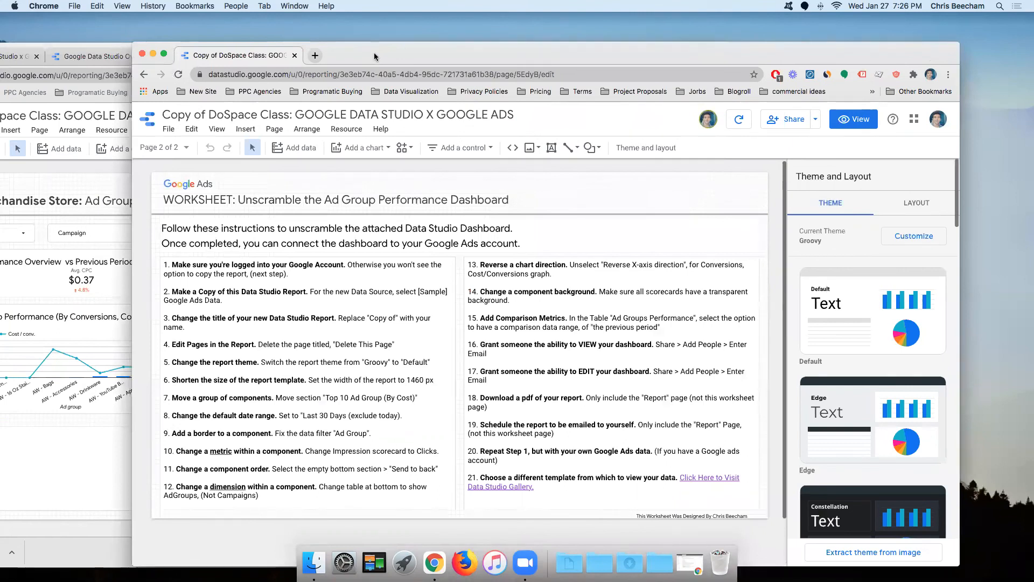
drag(374, 52, 374, 54)
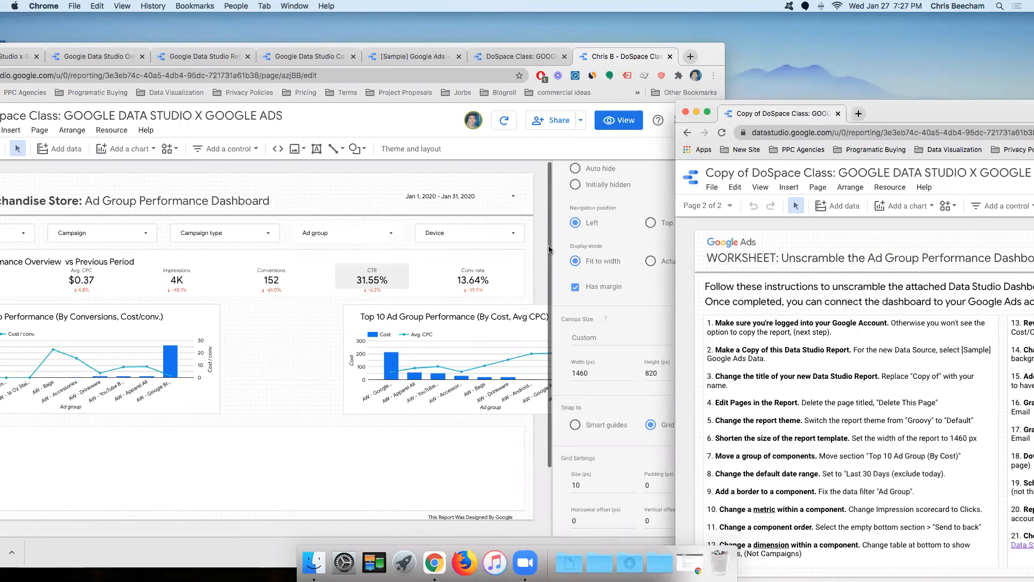
click(458, 380)
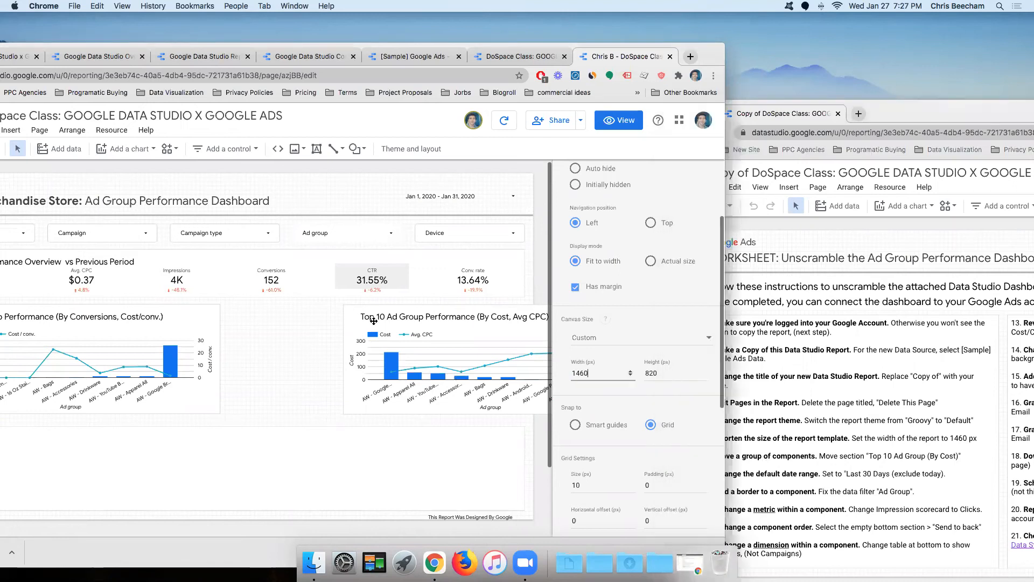
Step: Nudge the Top 10 Ad Group (By Cost, Avg CPC) chart group left into the 1460 px canvas
click(447, 328)
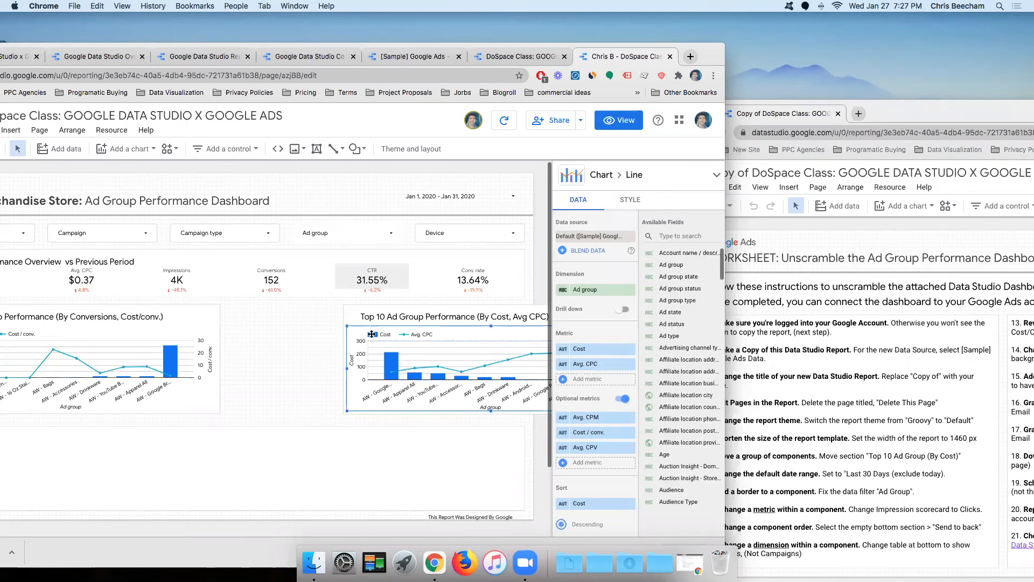
shift+click(344, 310)
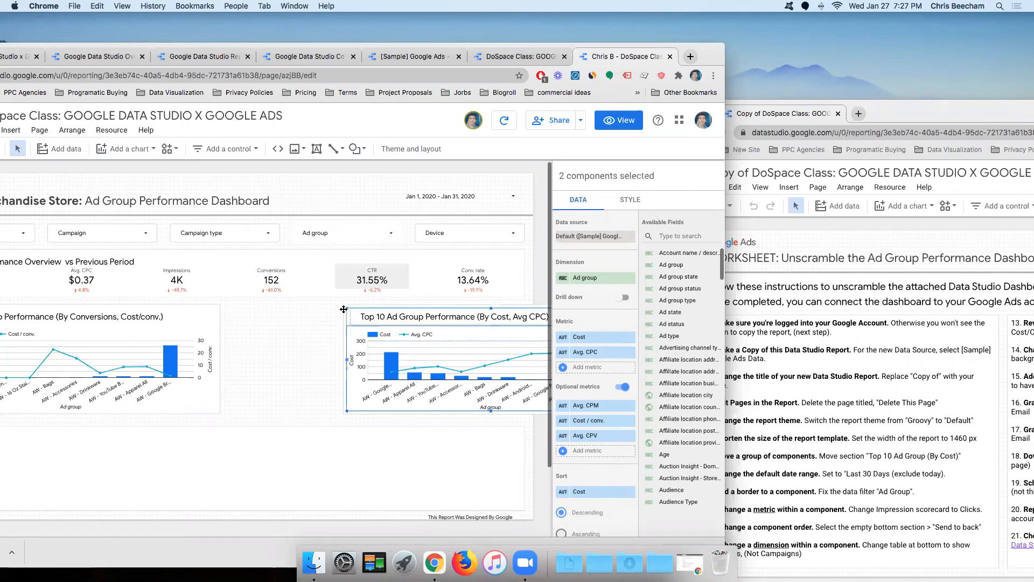
shift+click(365, 319)
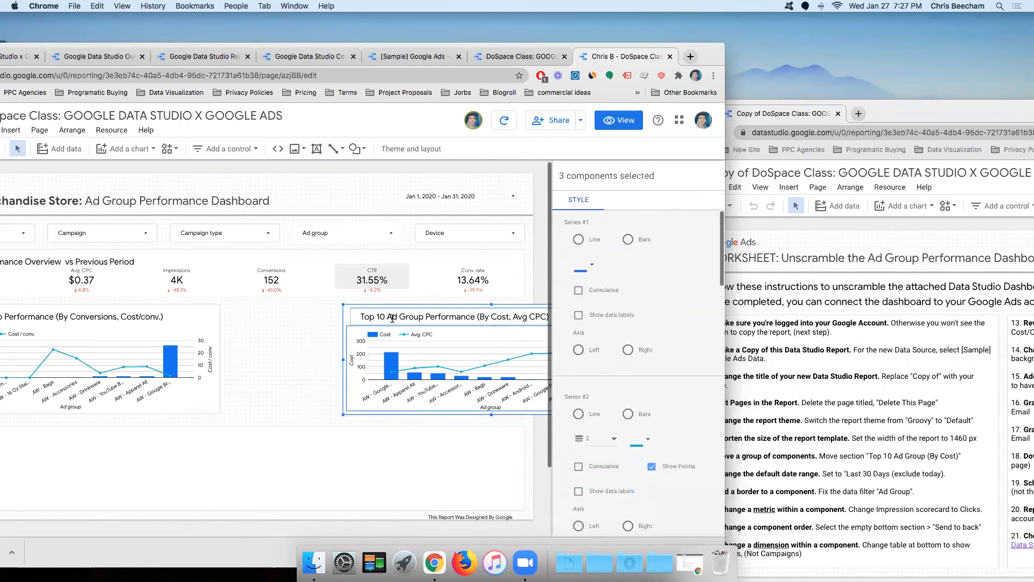
key(Left)
key(Left)
key(Left)
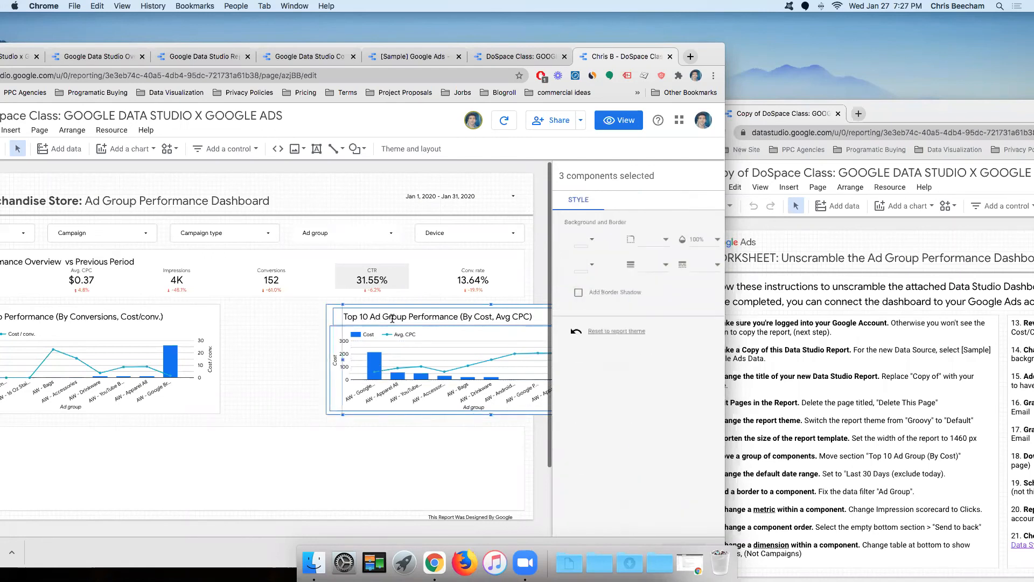
key(Left)
key(Left)
key(Left)
key(Left)
key(Left)
key(Left)
key(Left)
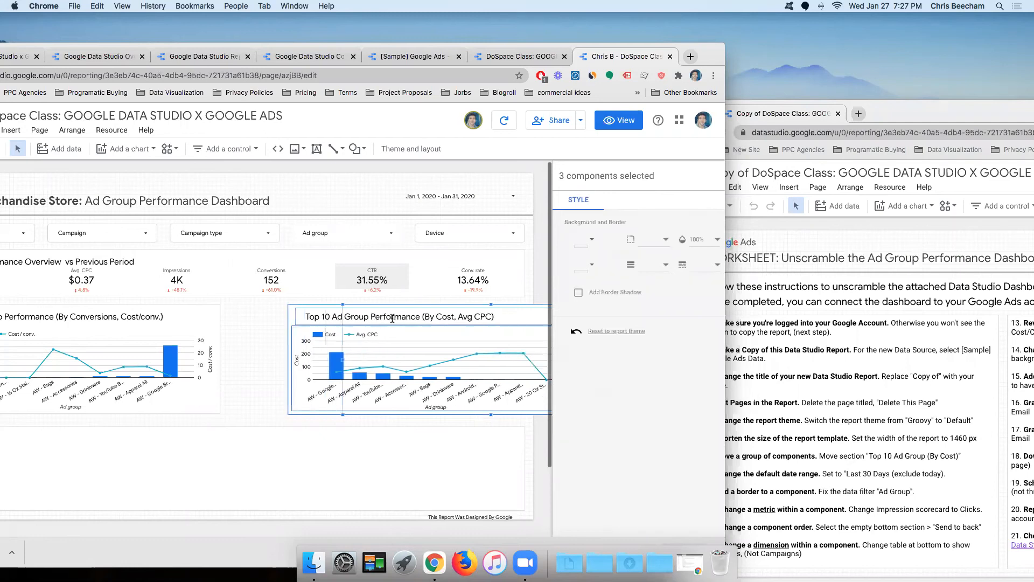
key(Left)
key(Left)
key(Left)
key(Left)
key(Left)
key(Left)
key(Left)
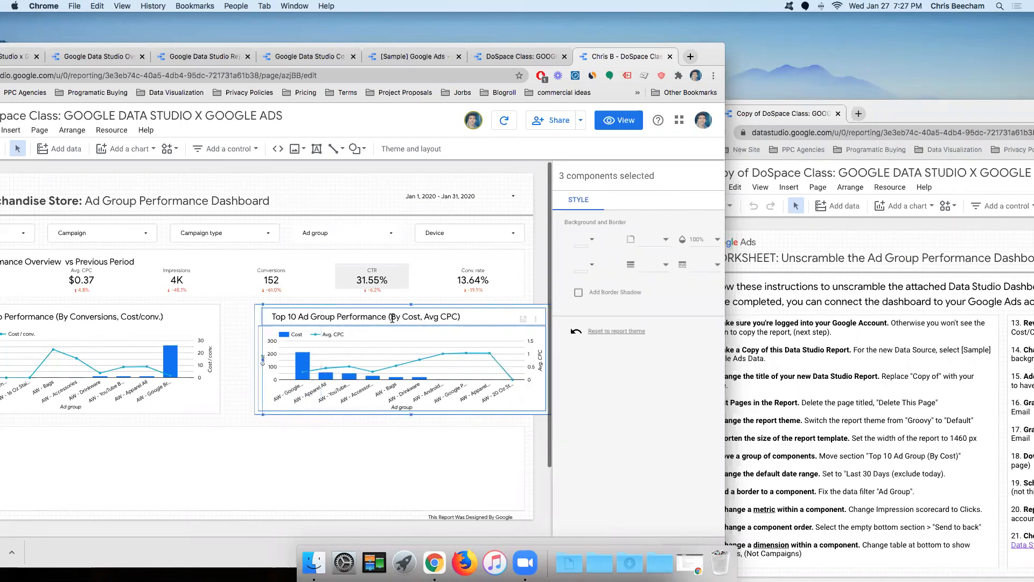
key(Left)
key(Left)
key(Left)
key(Left)
key(Left)
key(Left)
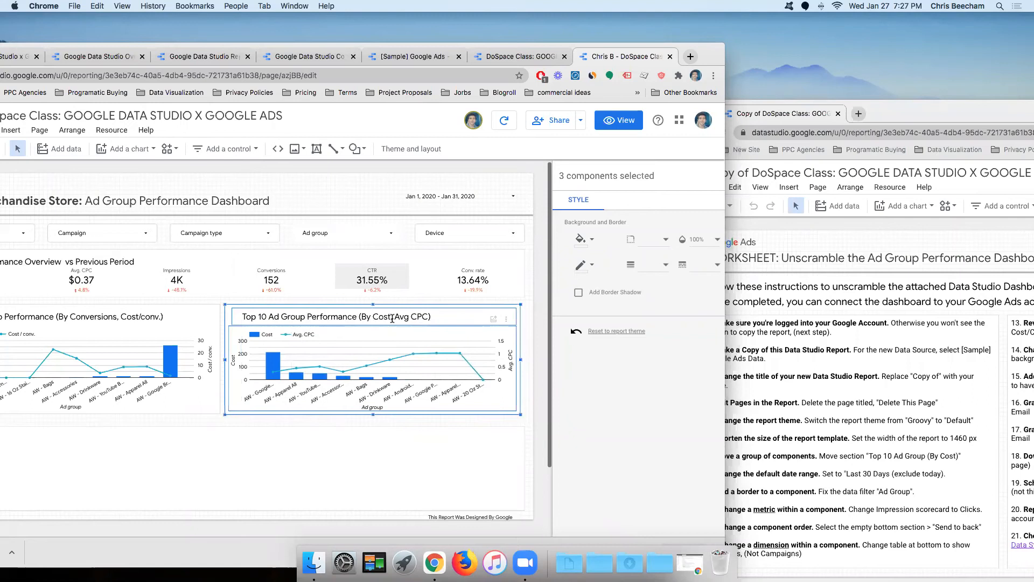
key(Right)
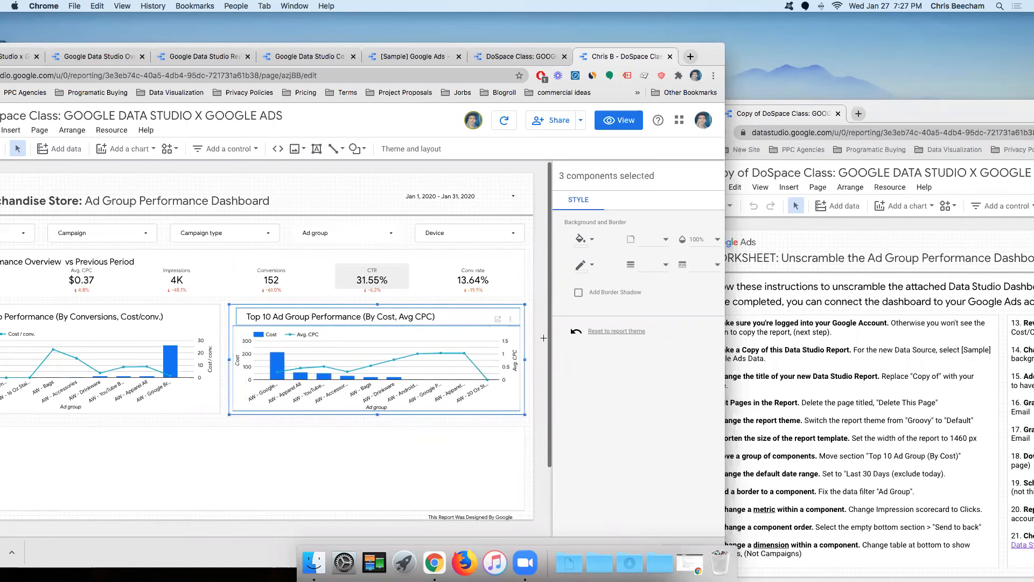
click(544, 337)
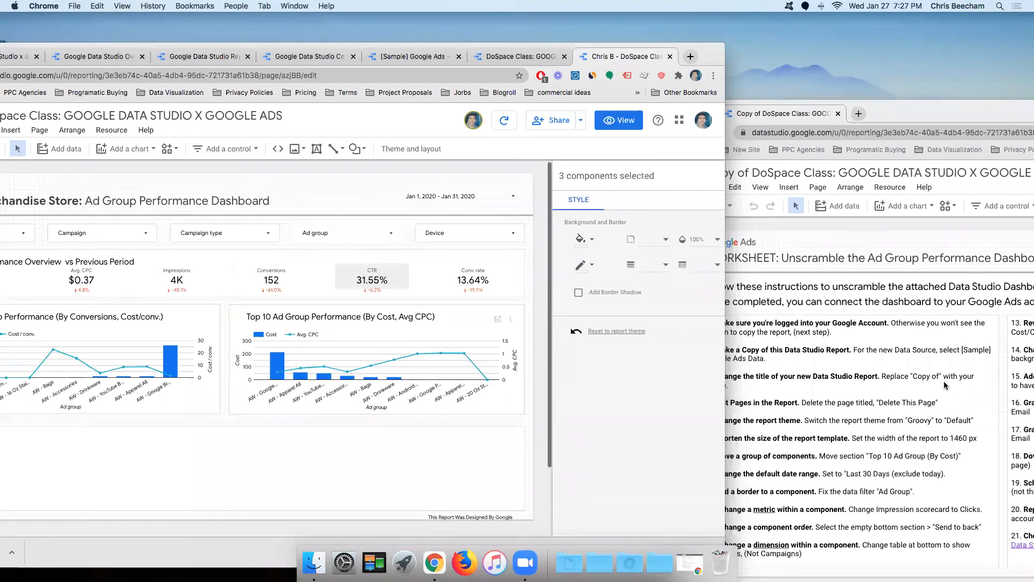
click(798, 442)
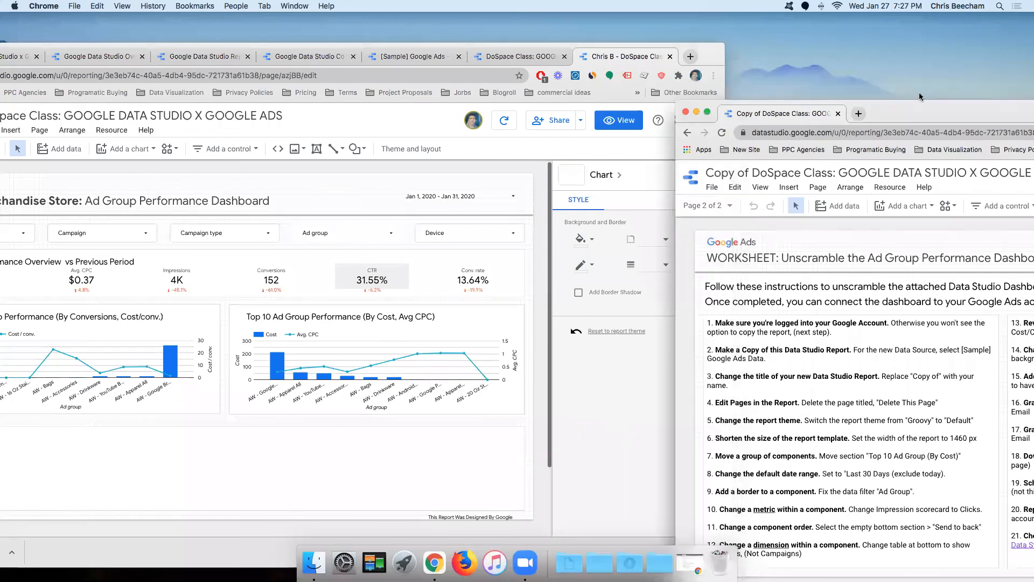
Step: Move the worksheet window aside, return to the dashboard, and select its date range control
drag(903, 116, 870, 29)
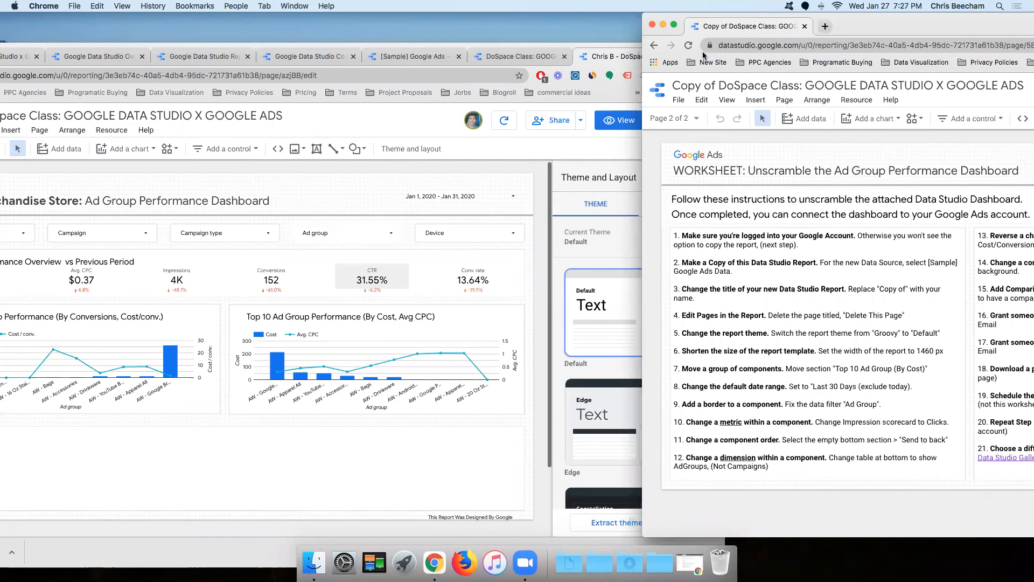
key(super+grave)
drag(781, 52, 878, 37)
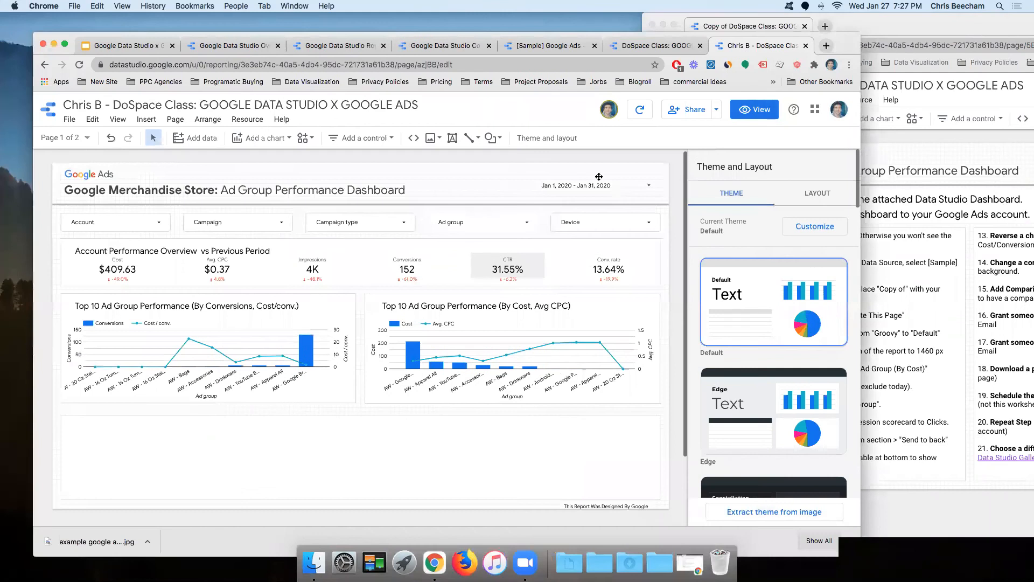
click(611, 180)
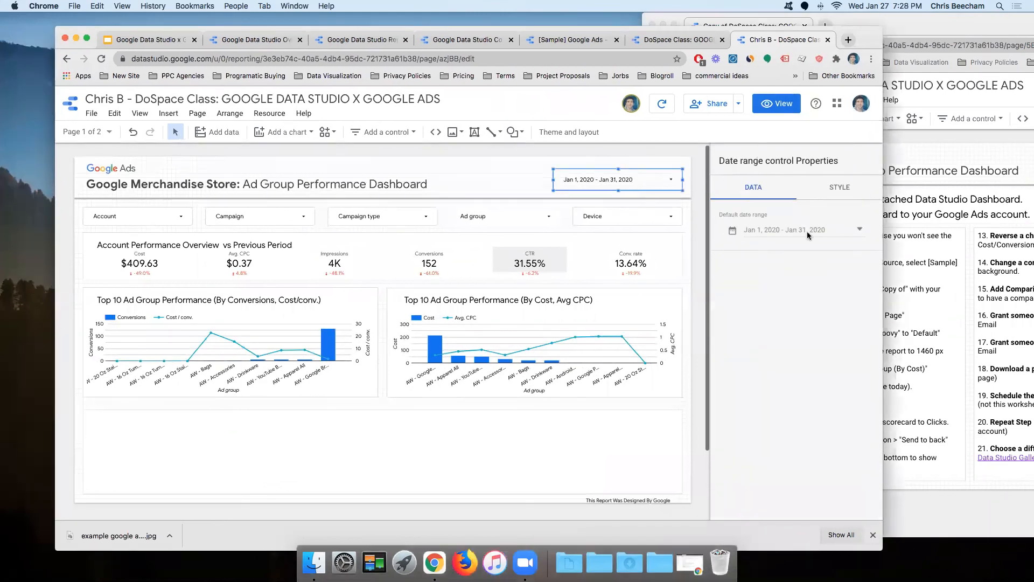
Step: Change the default date range to Last 30 days, showing Dec 28, 2020 – Jan 26, 2021
click(847, 240)
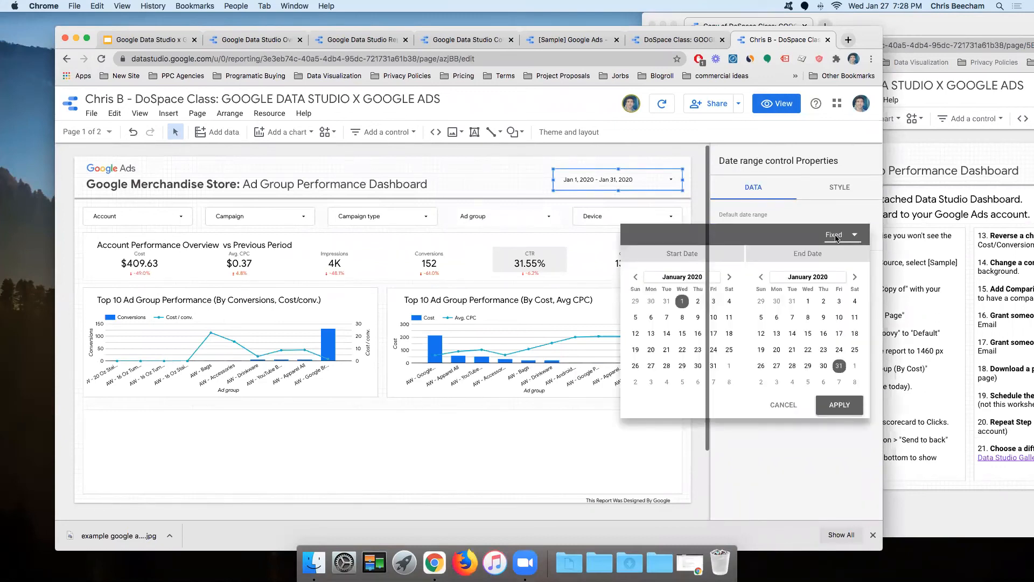
click(836, 239)
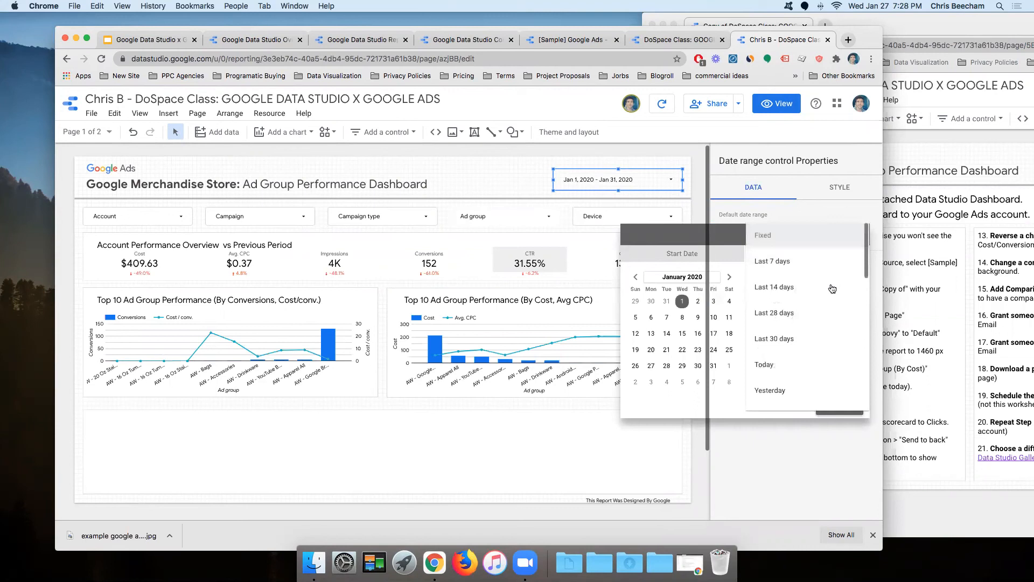
click(795, 342)
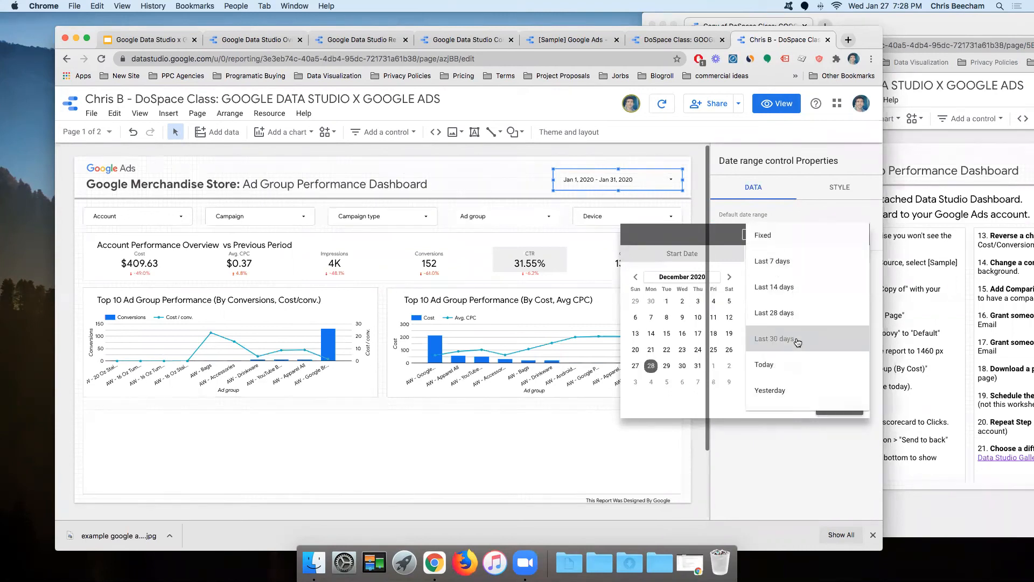
click(840, 408)
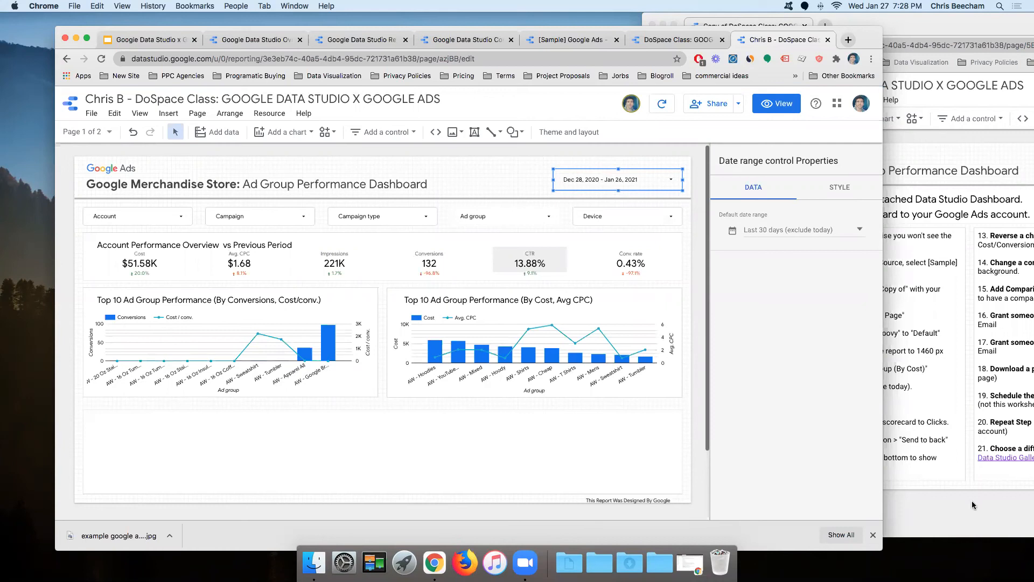
key(super+grave)
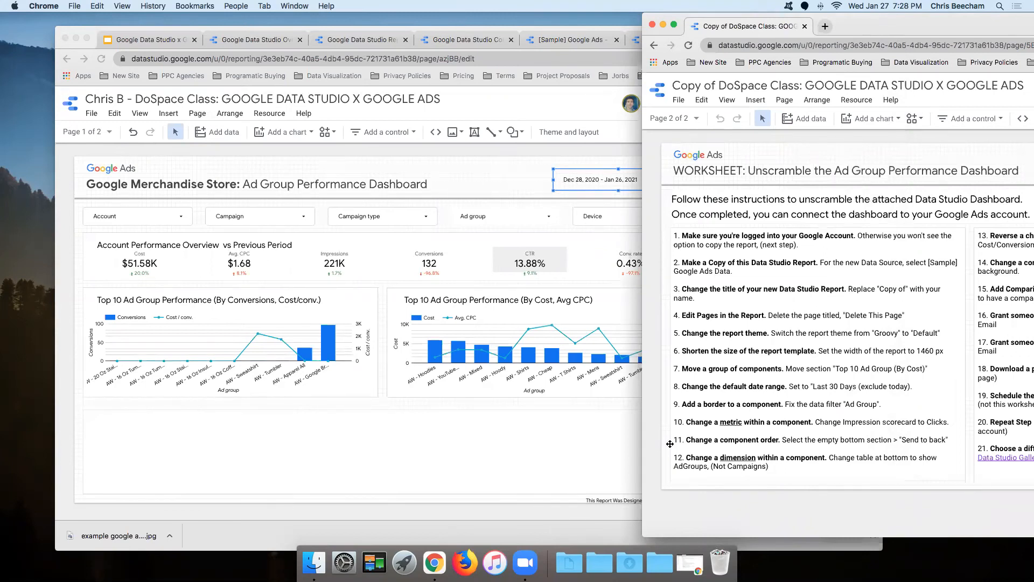
Step: Bring the dashboard forward and switch to its Report (Scrambled) page
click(504, 221)
click(505, 224)
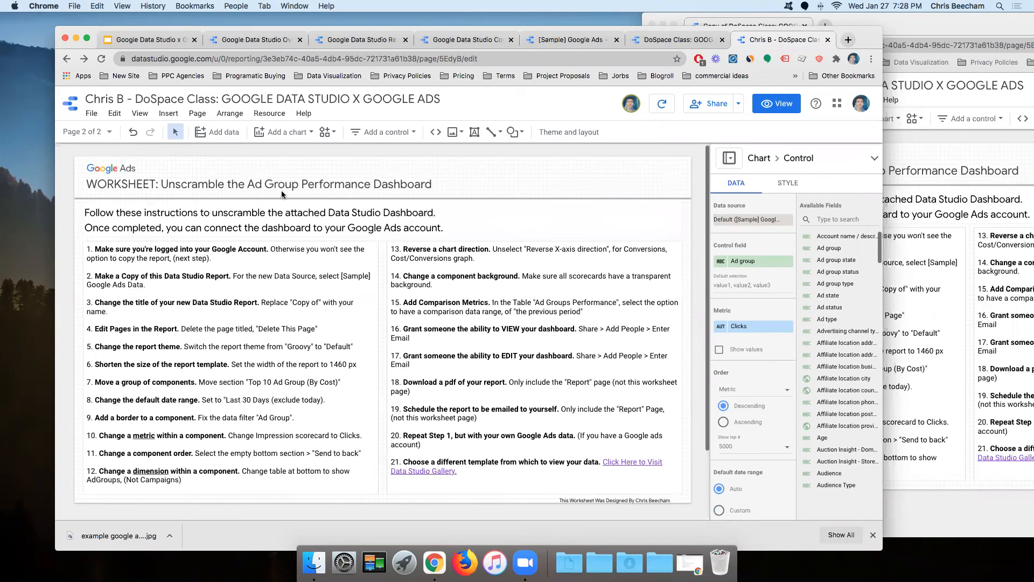
click(90, 131)
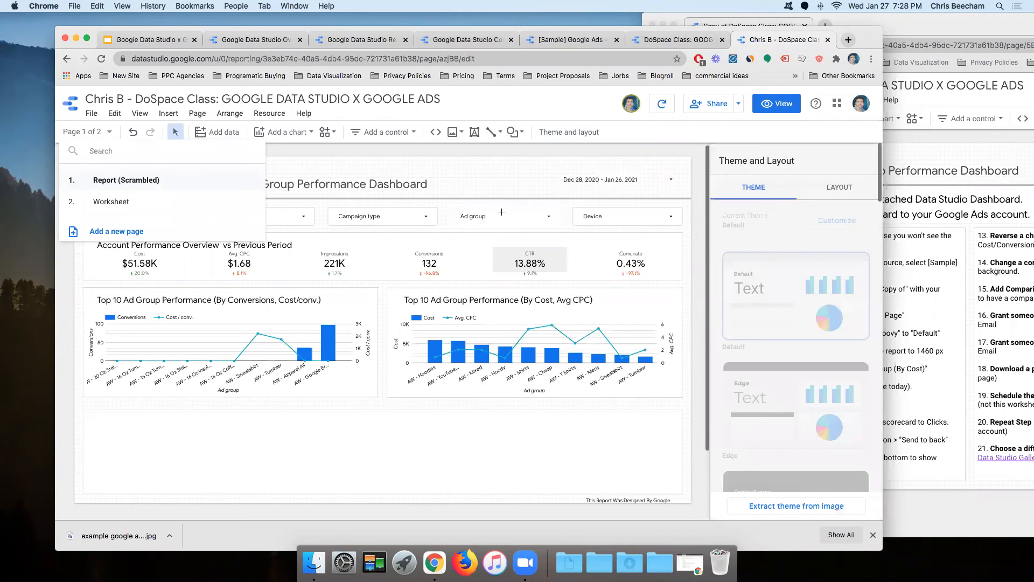
click(501, 212)
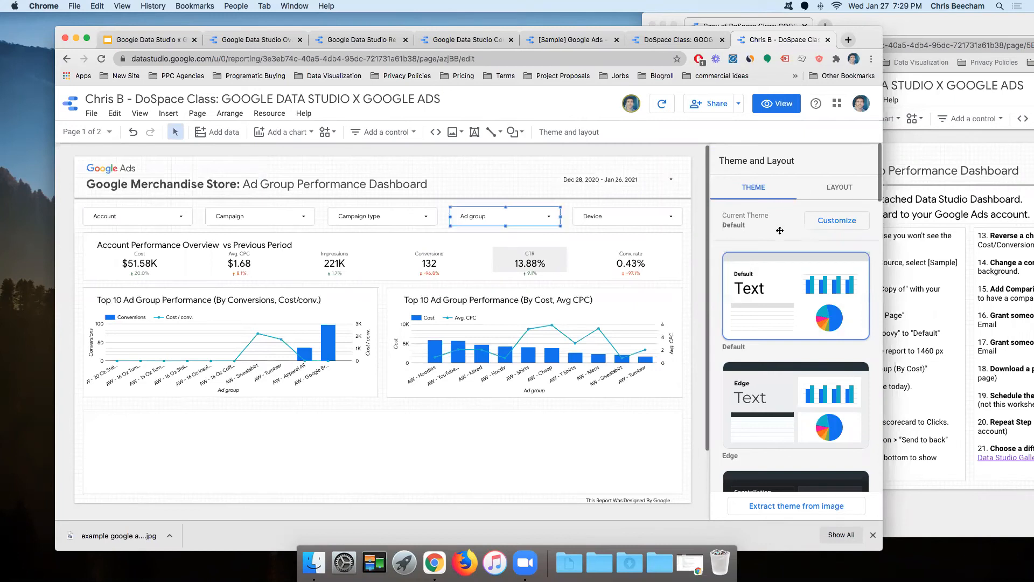
Step: Set the Ad group filter control's border weight to 1 in its Style settings
click(507, 218)
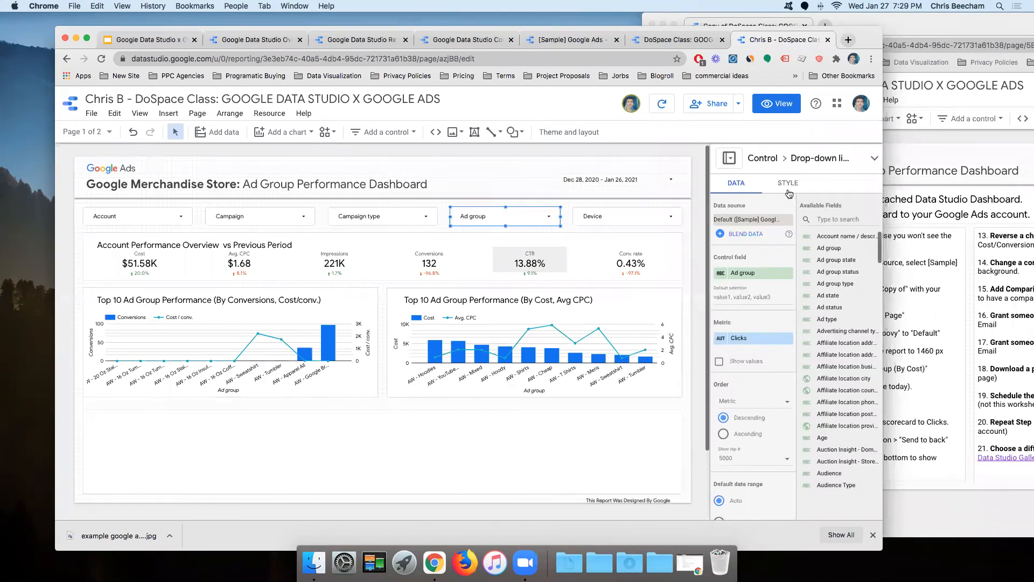
click(788, 184)
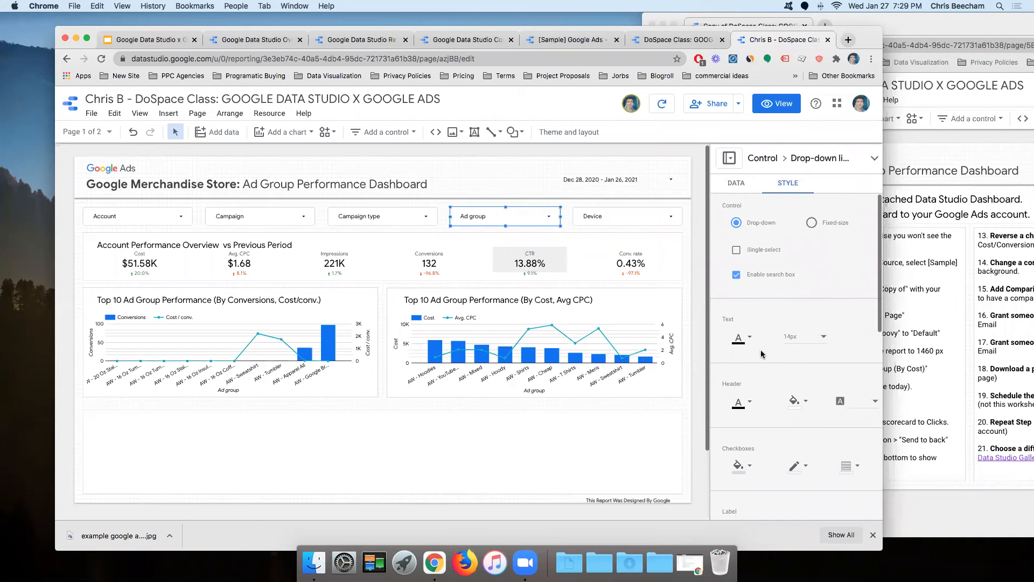
scroll(763, 355, down, 1)
scroll(765, 420, down, 5)
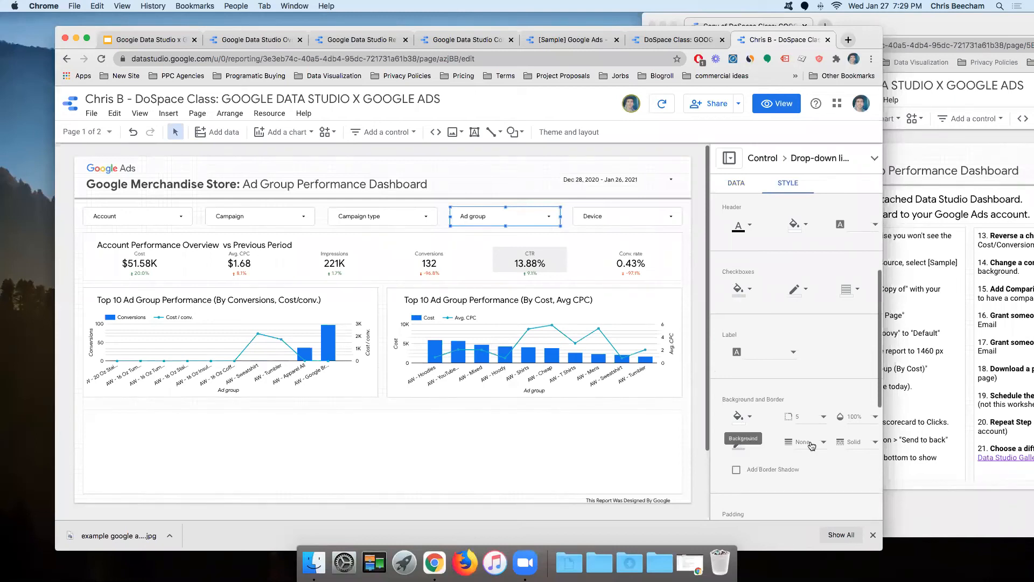
click(806, 412)
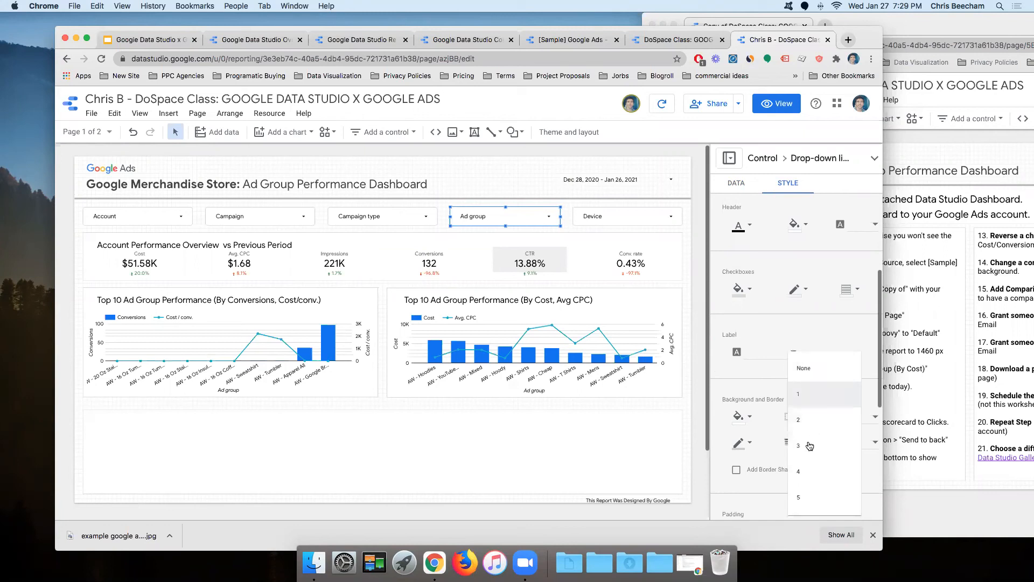
click(727, 364)
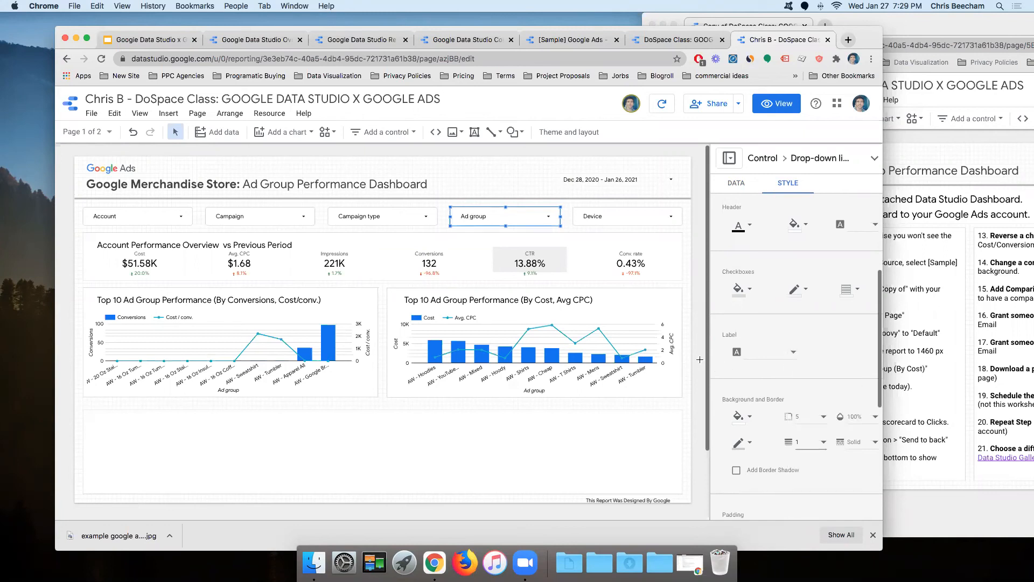
shift+click(520, 211)
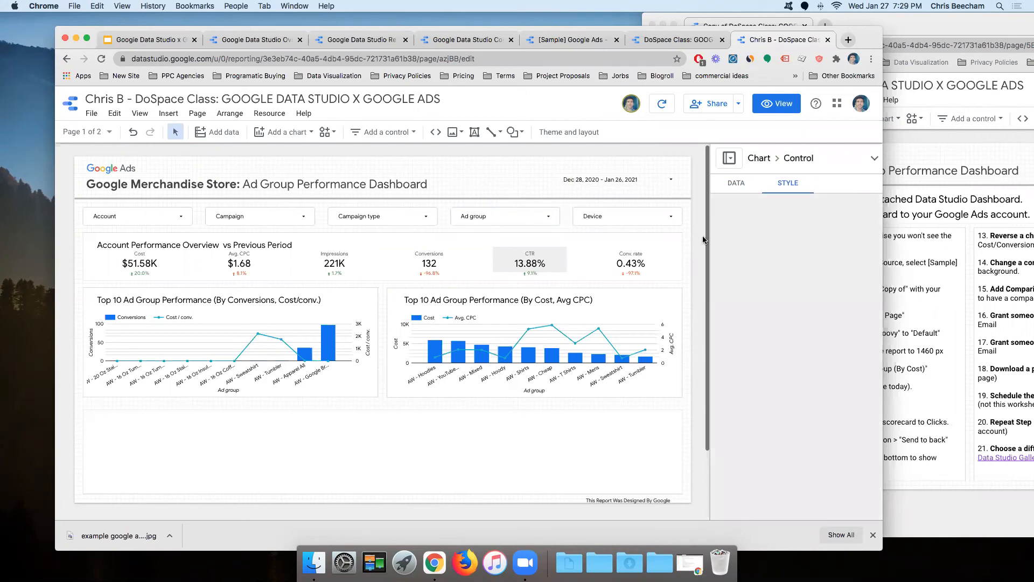
click(956, 496)
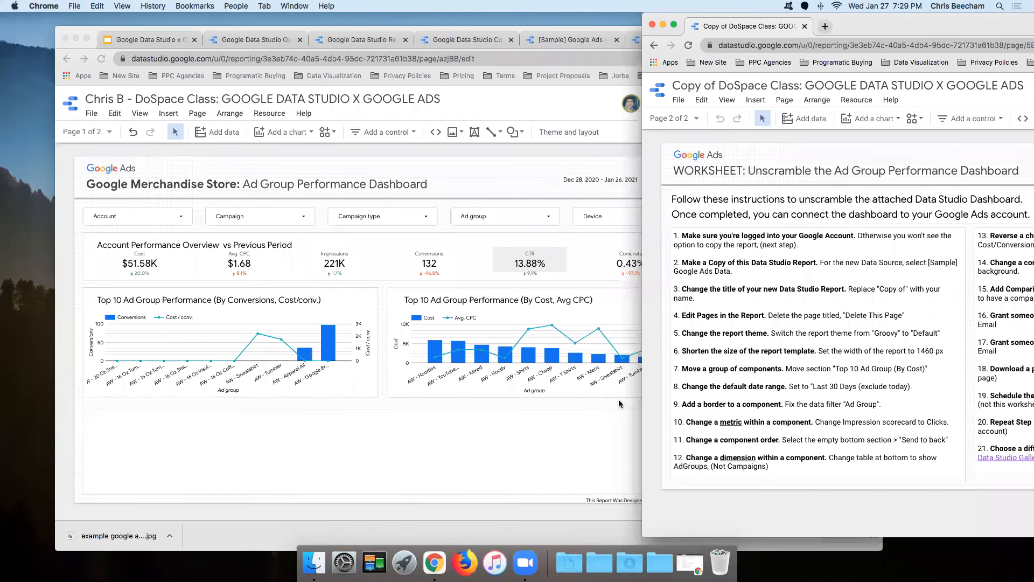
Step: Replace the Impressions scorecard's metric with Clicks, found by searching 'click', so it reads 31K
click(240, 264)
click(948, 516)
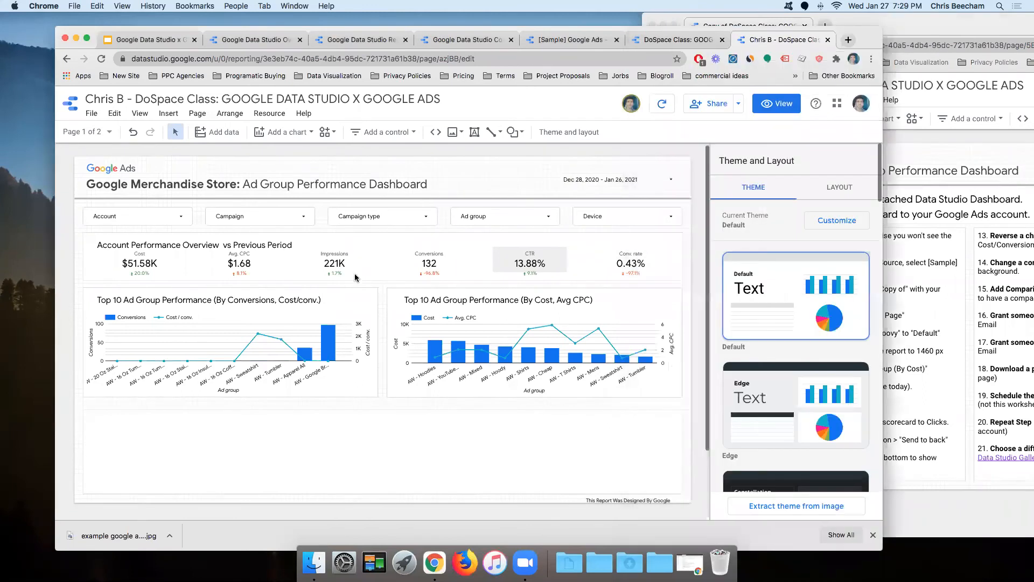
click(330, 258)
click(337, 262)
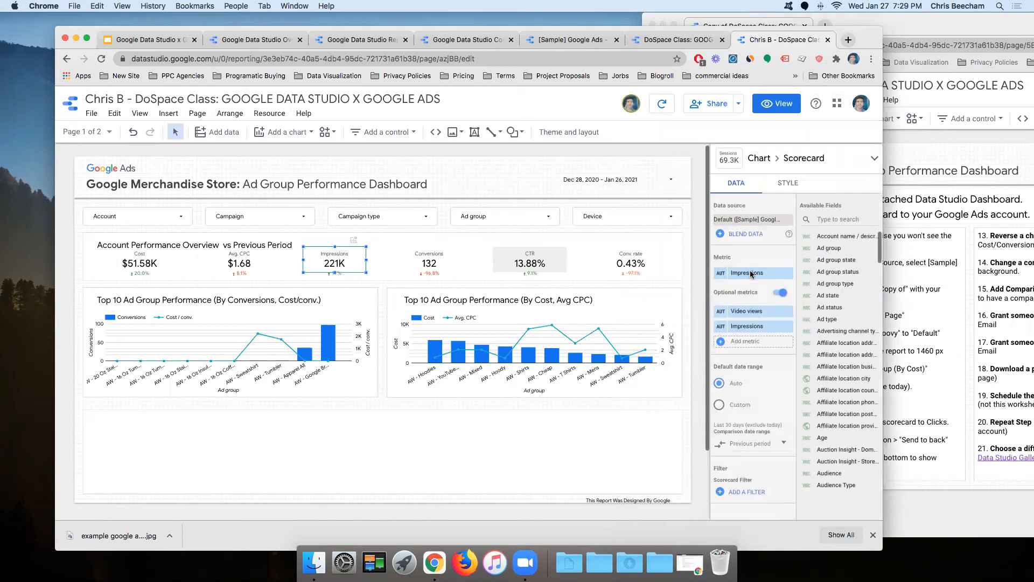
click(749, 270)
text(click)
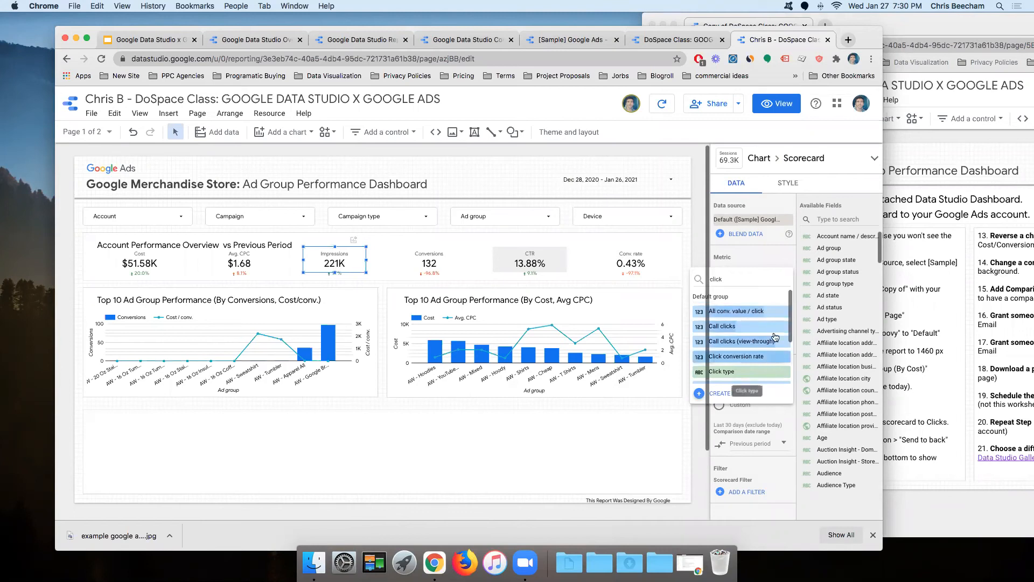
scroll(774, 337, down, 3)
scroll(737, 326, up, 3)
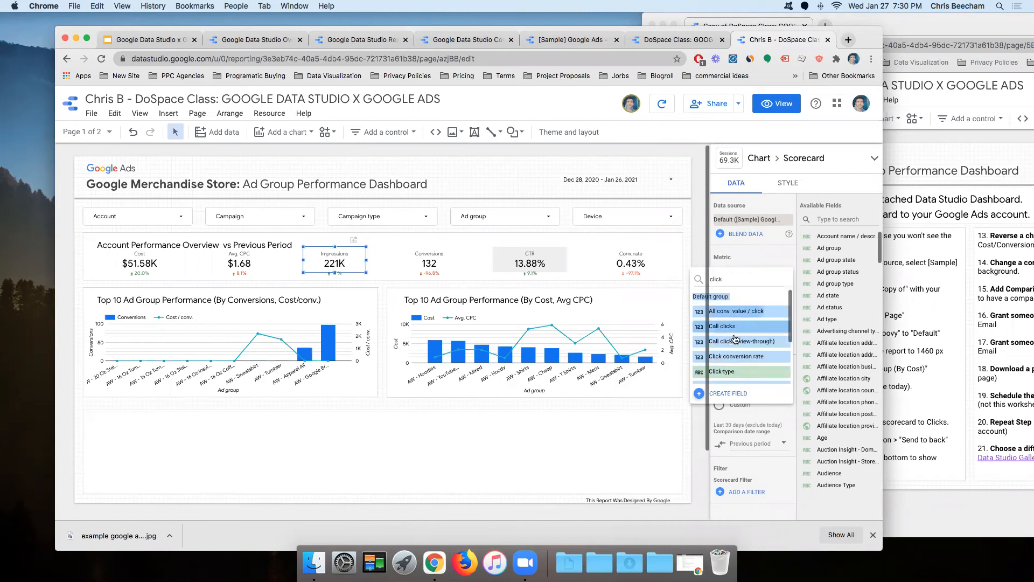
scroll(724, 371, down, 1)
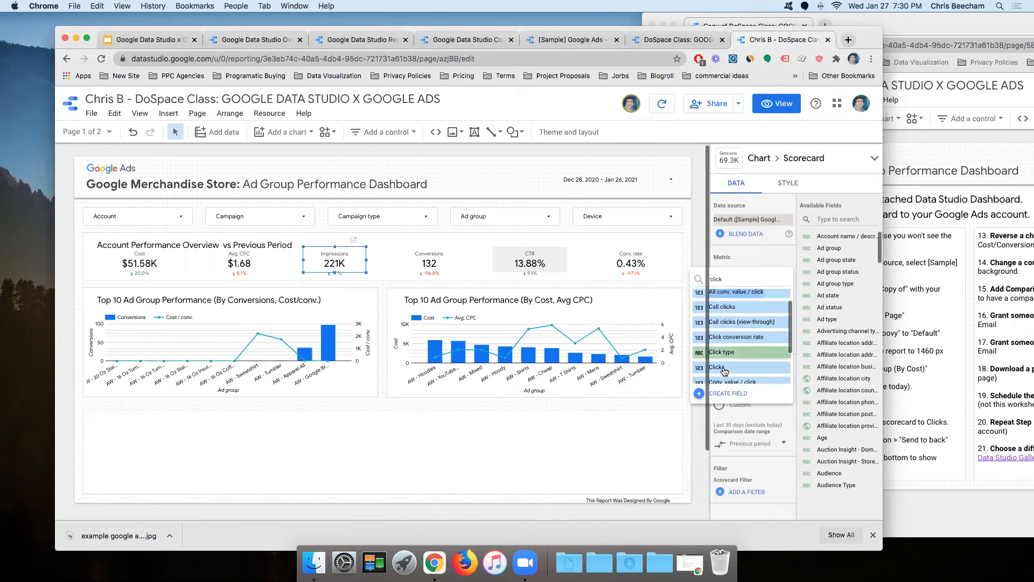
click(696, 364)
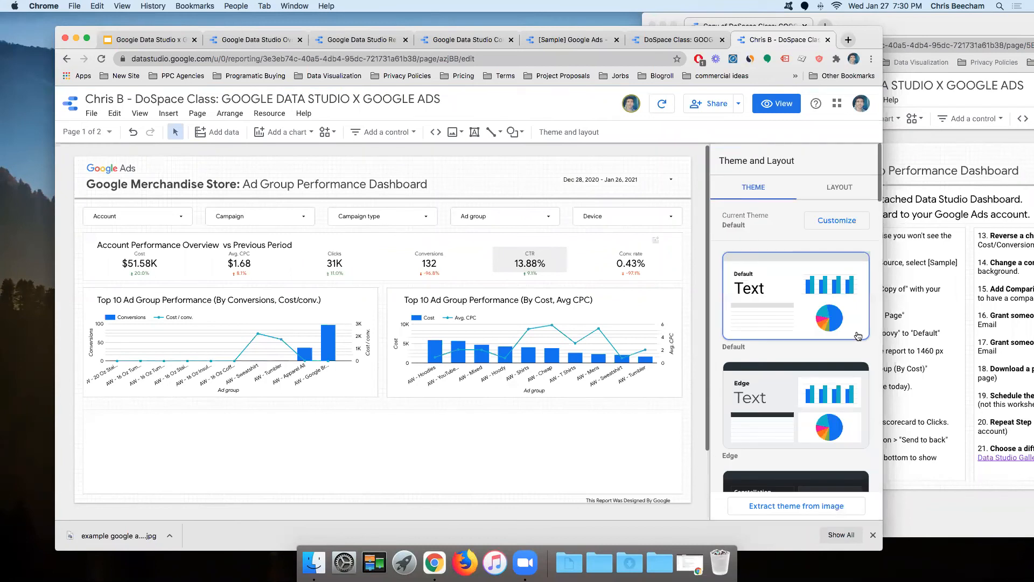
Step: Send the empty bottom rectangle to back with Arrange > Order > Send to back
key(super+grave)
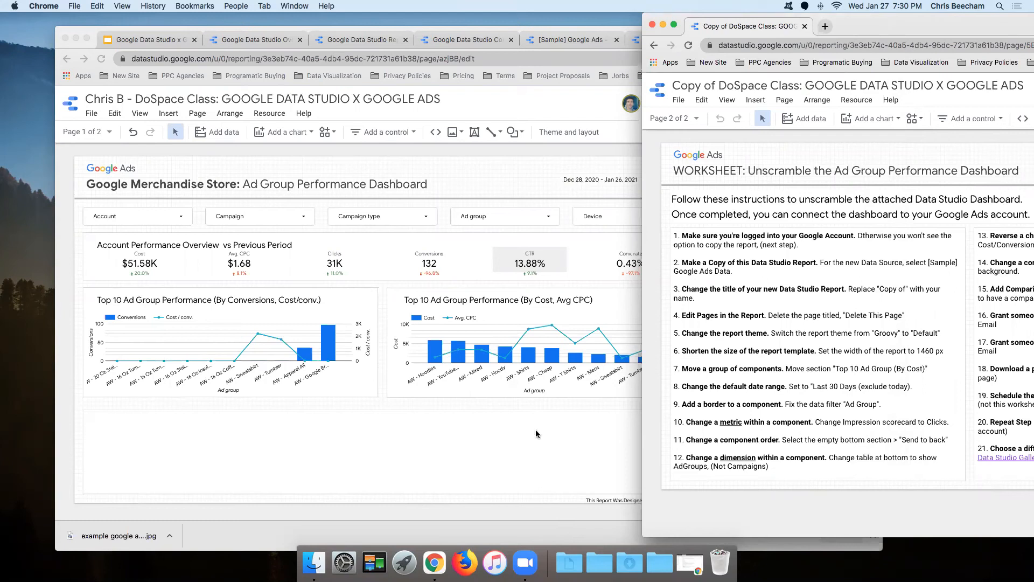
click(305, 437)
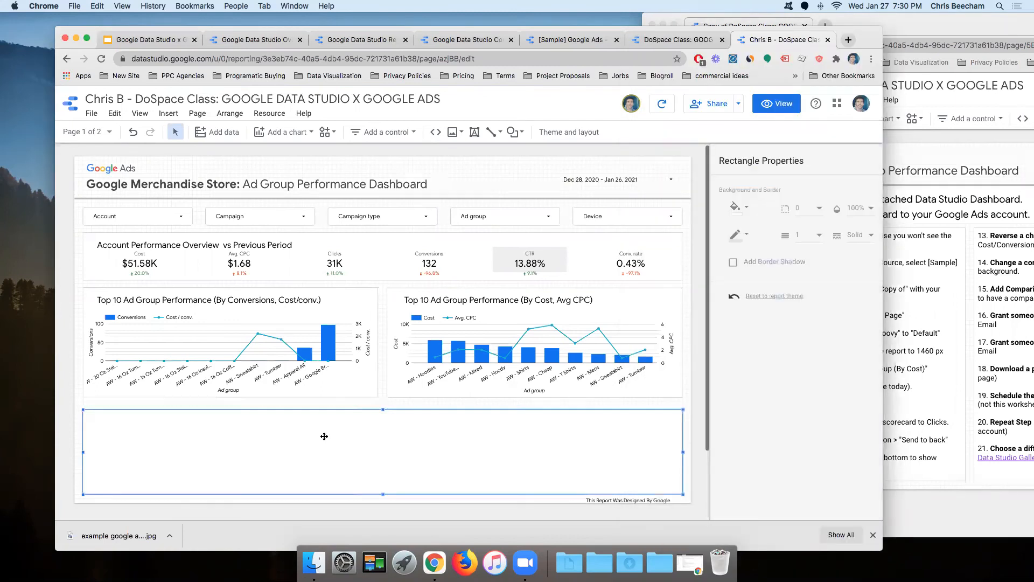
click(229, 117)
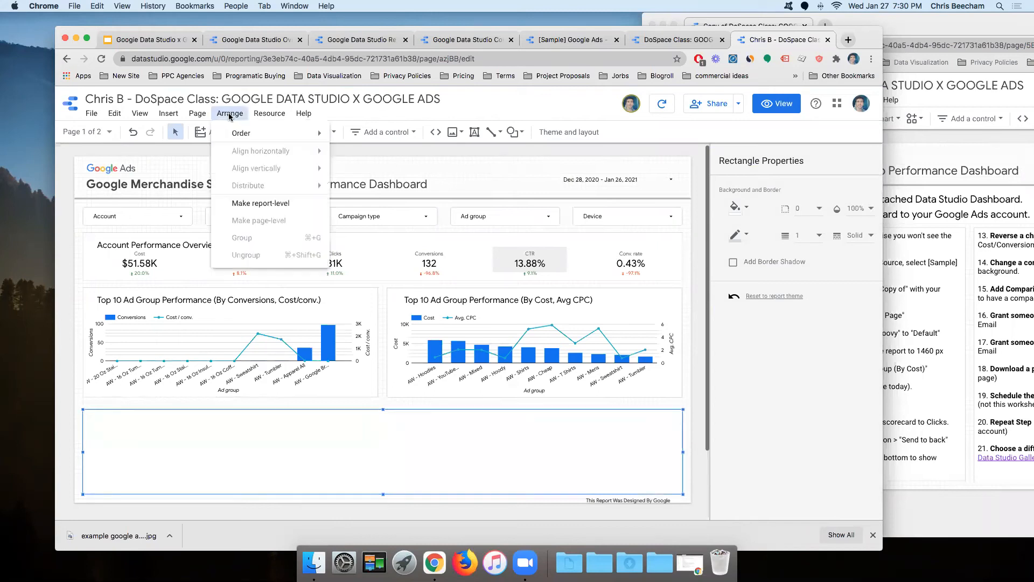
mouse_move(247, 136)
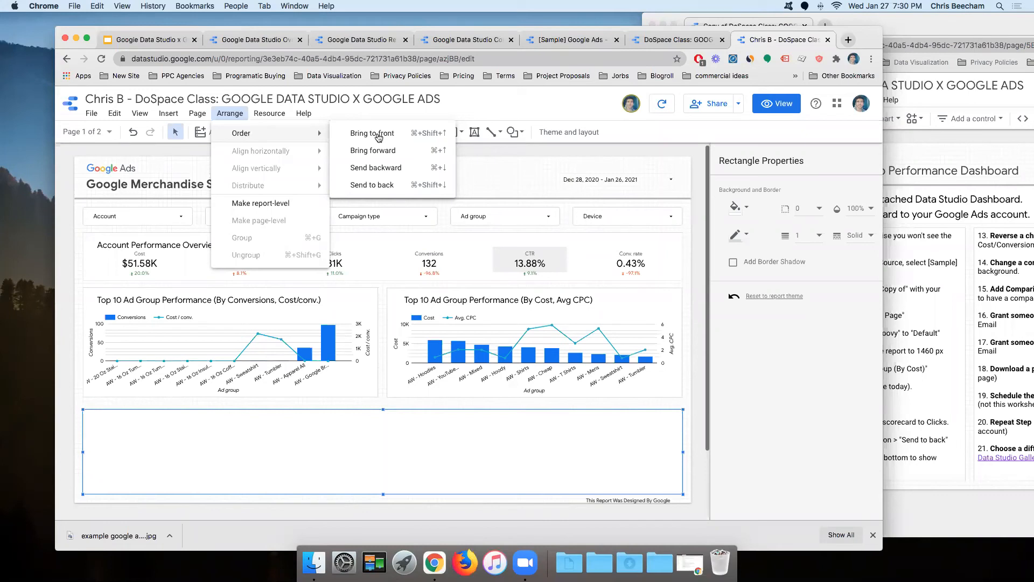
click(384, 186)
click(702, 391)
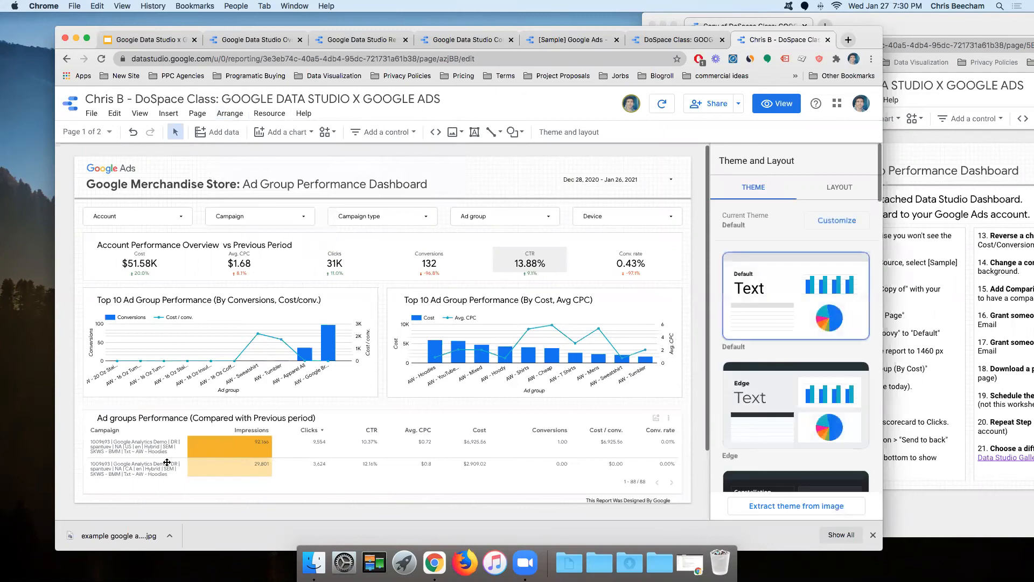
Step: Change the Ad groups Performance table's dimension from Campaign to Ad group
click(163, 462)
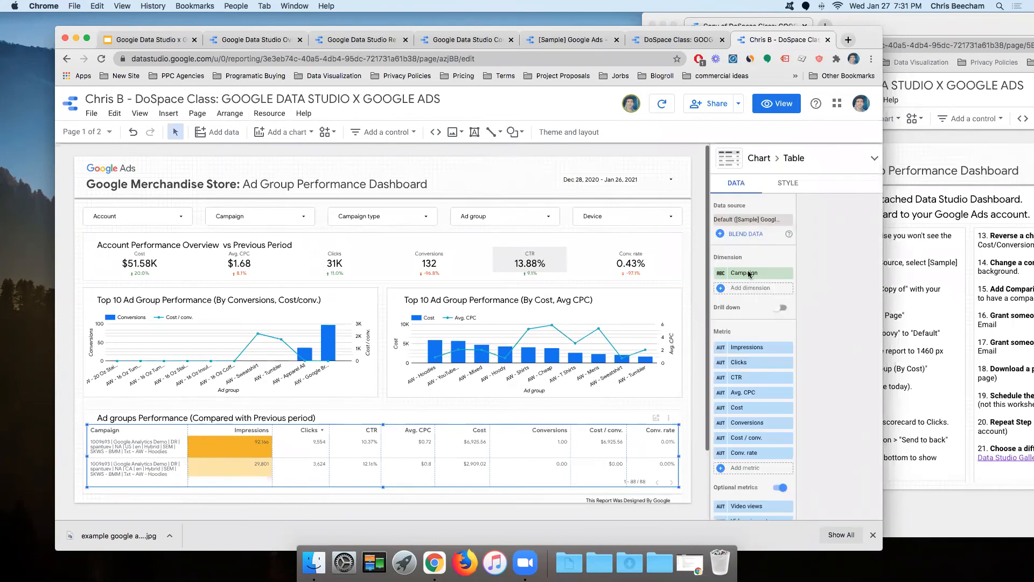
click(779, 271)
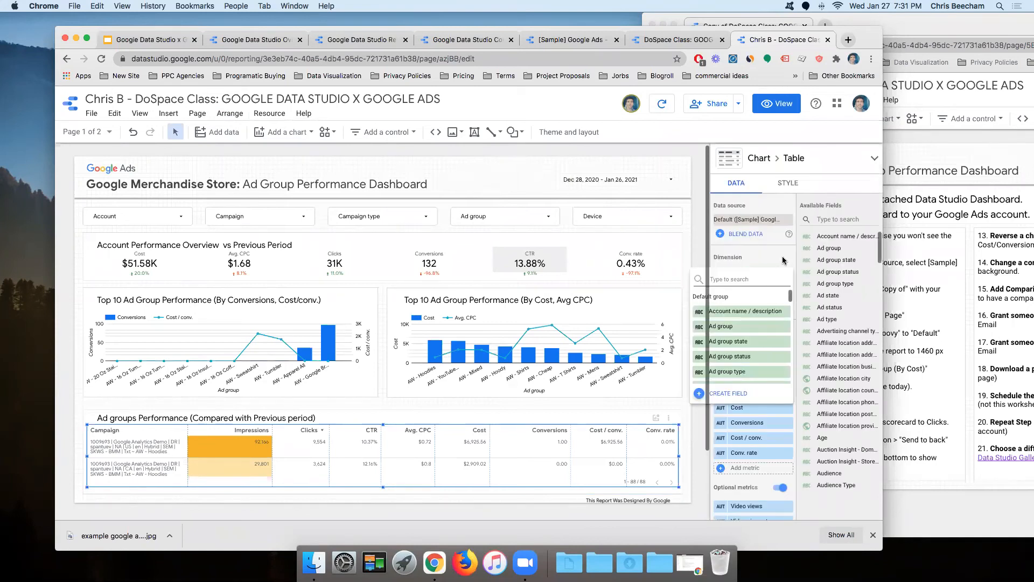
click(782, 261)
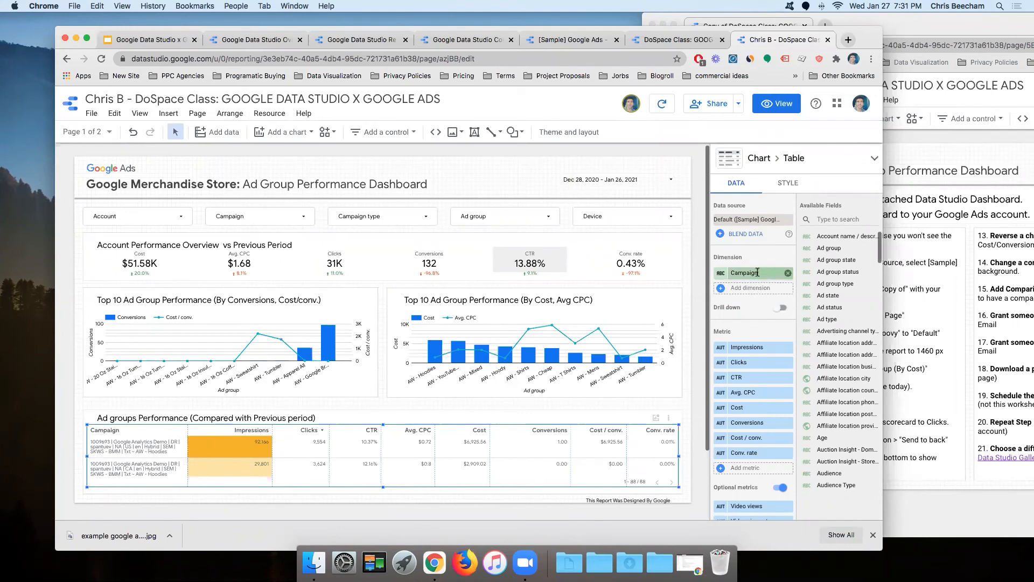
click(749, 273)
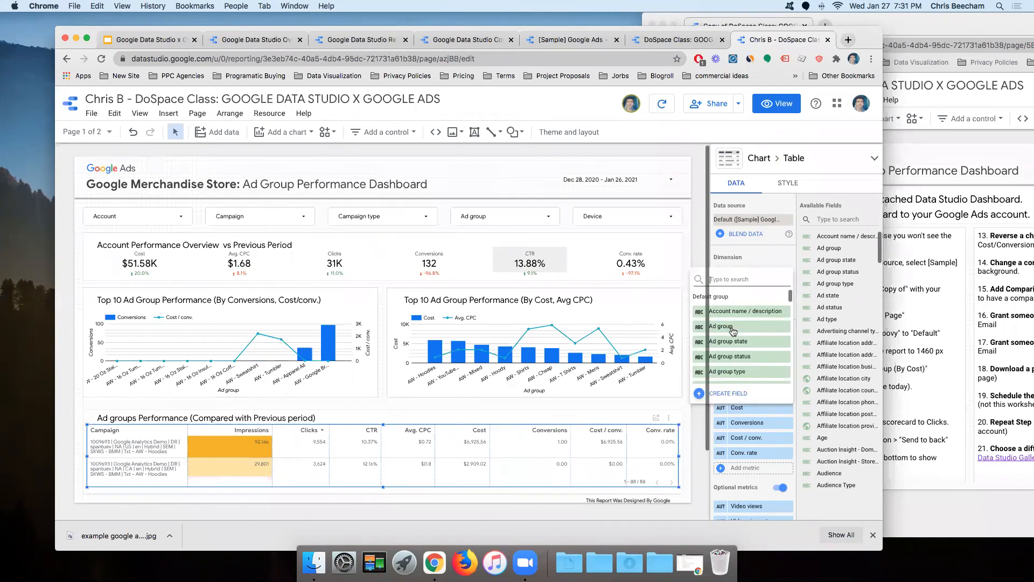
click(733, 330)
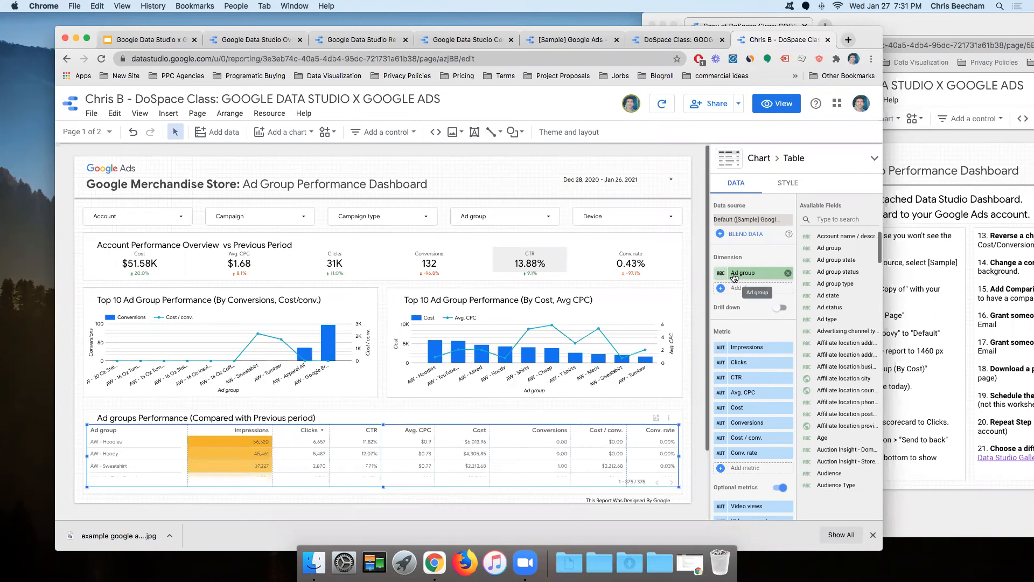
Step: Move the worksheet window aside and select the CTR scorecard on the dashboard
click(937, 499)
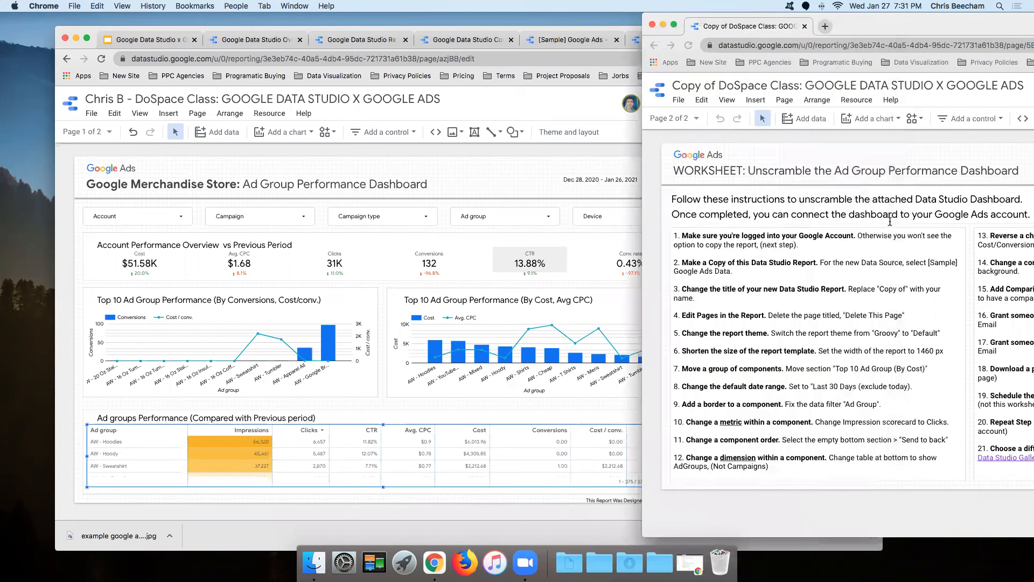
drag(856, 27, 713, 102)
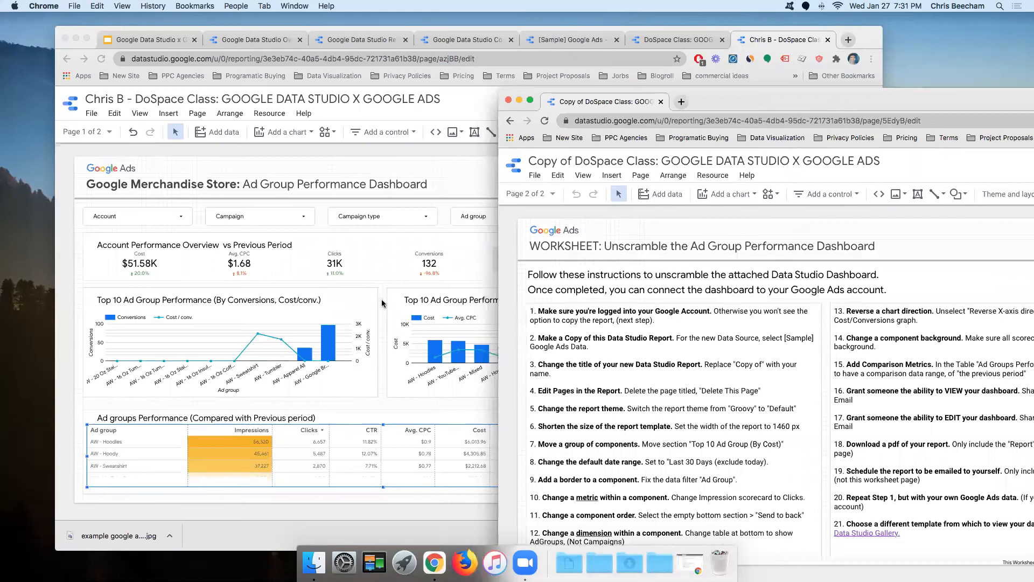
key(super+grave)
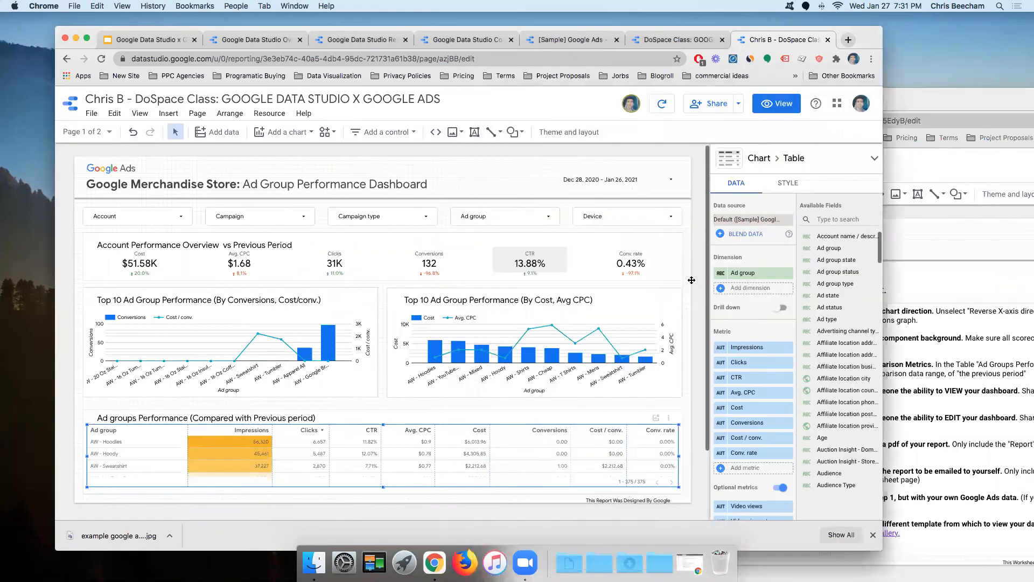
click(499, 250)
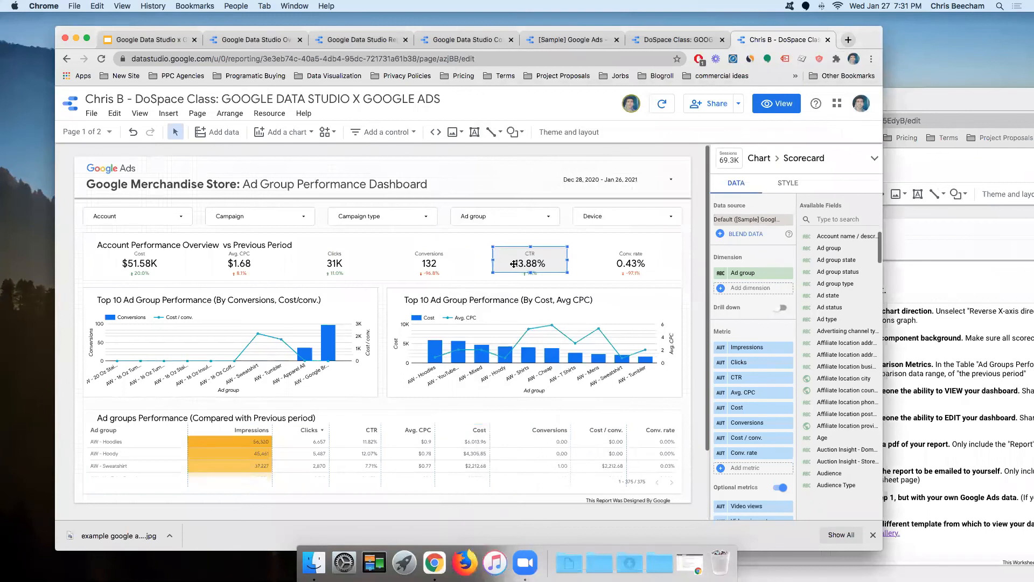
Step: Change the CTR scorecard's background fill from light grey to Transparent
click(786, 186)
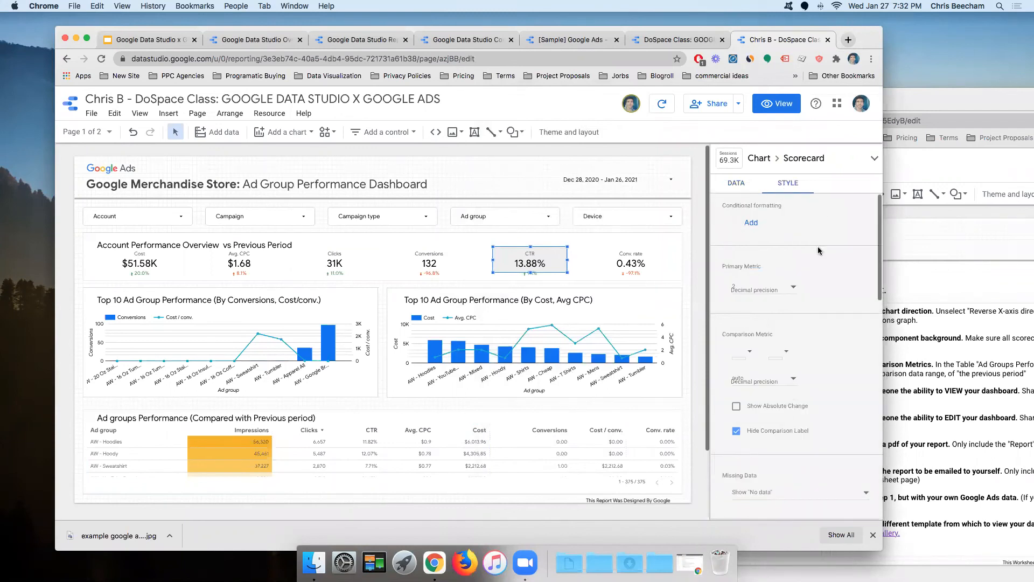
scroll(818, 250, down, 2)
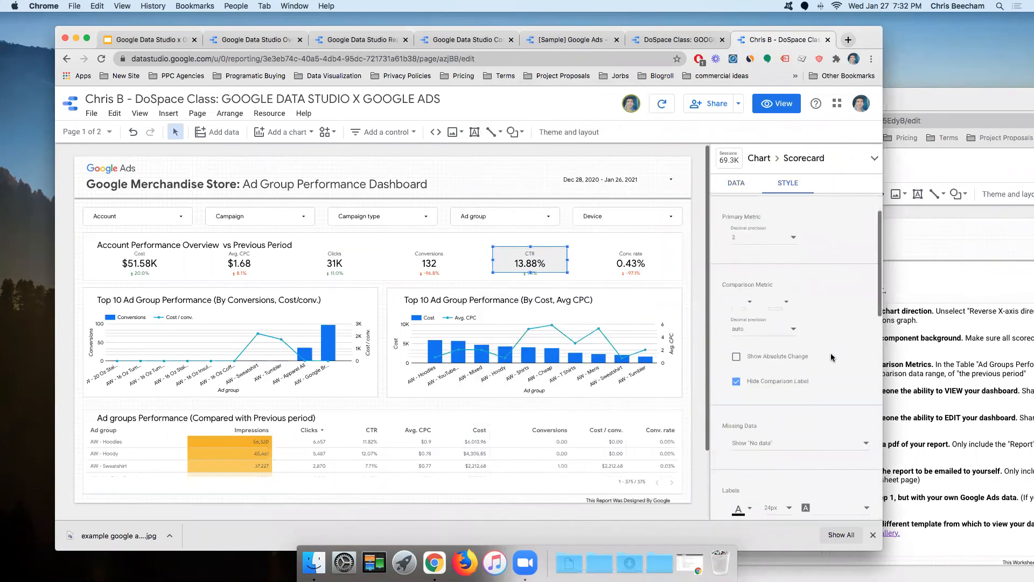
scroll(832, 356, down, 10)
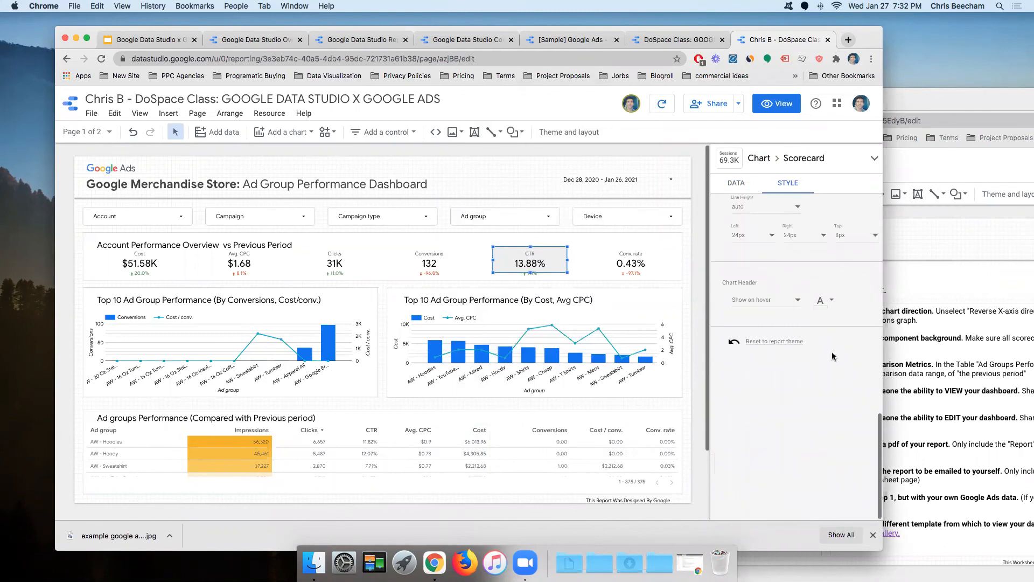
scroll(831, 352, up, 8)
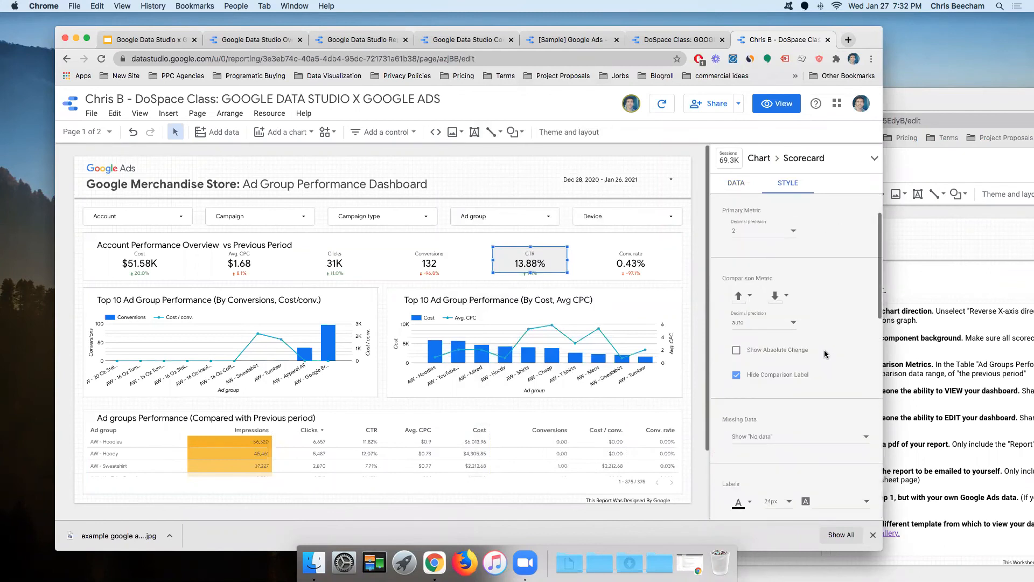
scroll(825, 354, down, 3)
scroll(824, 354, down, 6)
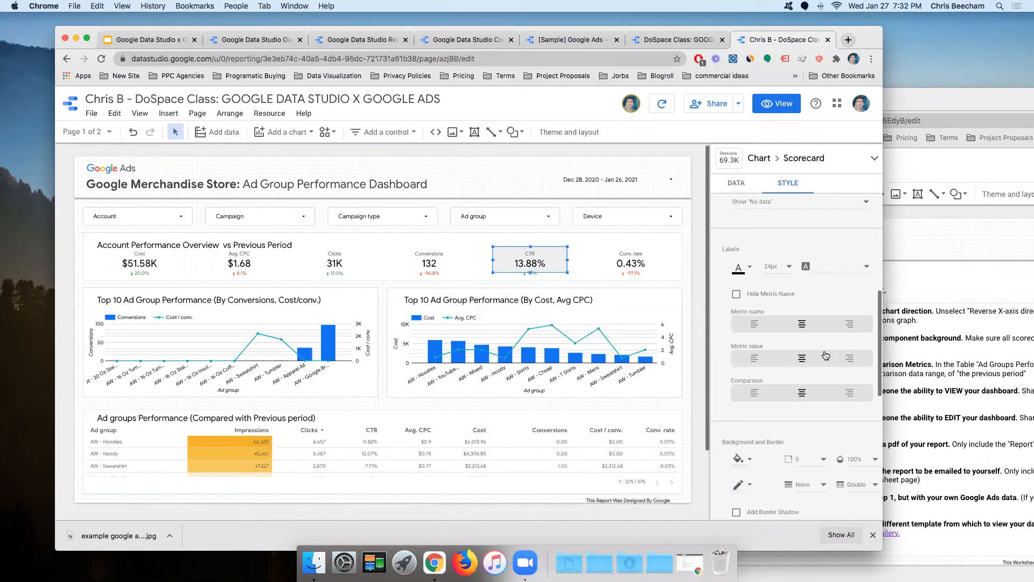
scroll(825, 355, down, 2)
scroll(807, 355, down, 3)
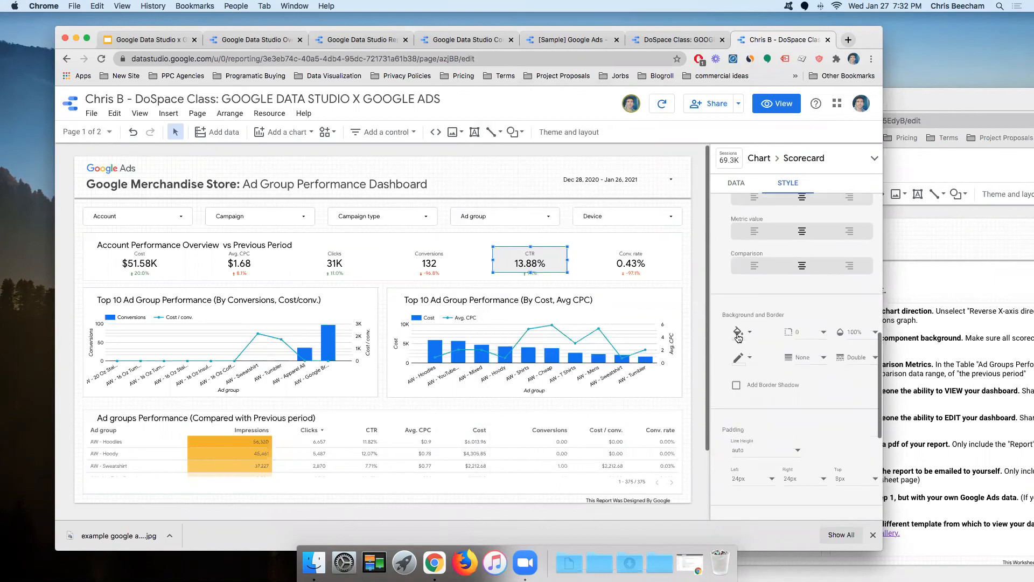
click(748, 332)
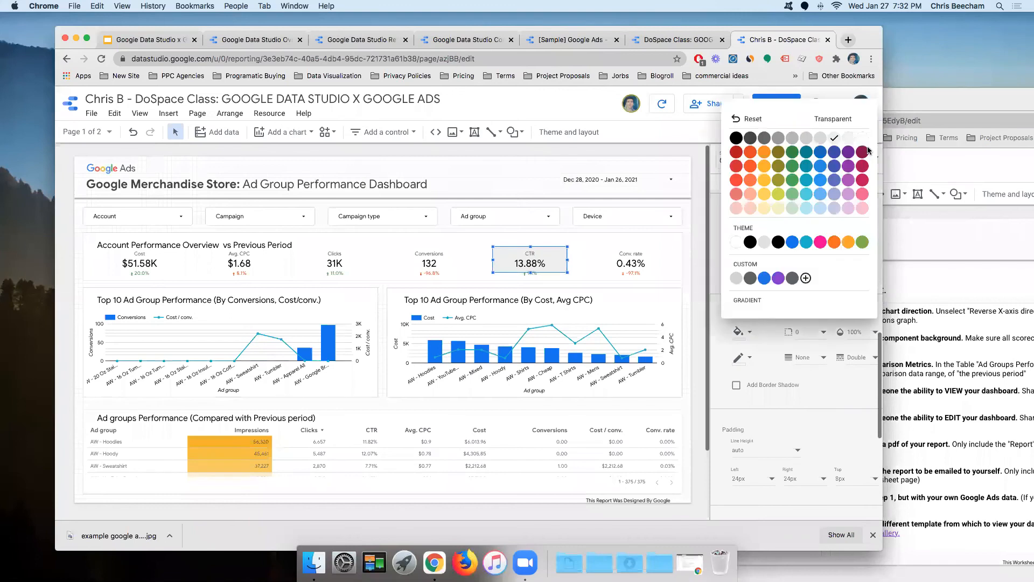
click(833, 119)
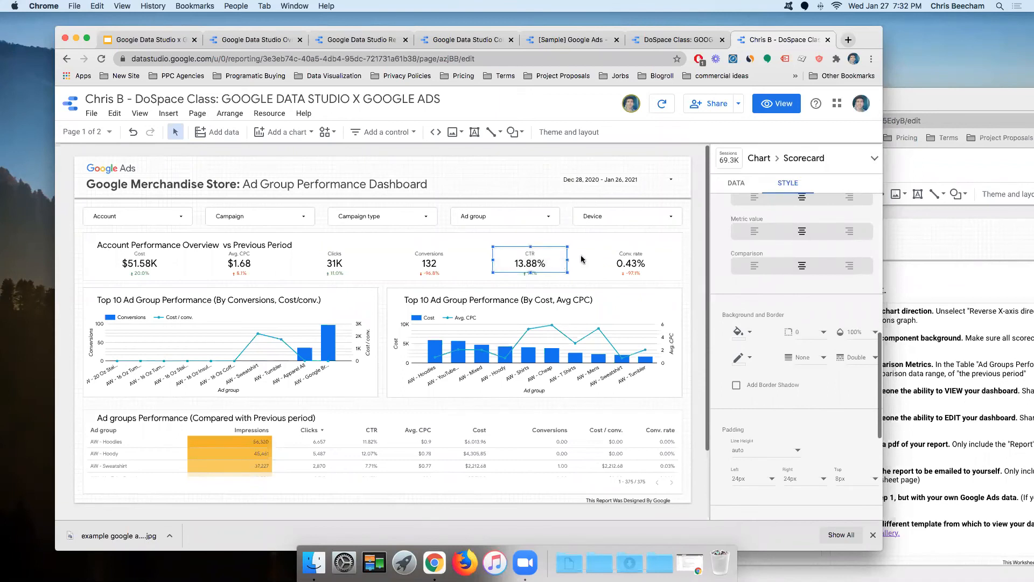
Step: Uncheck Reverse X-axis direction on the Conversions, Cost/conv. chart so it starts with AW - Google Br
click(265, 340)
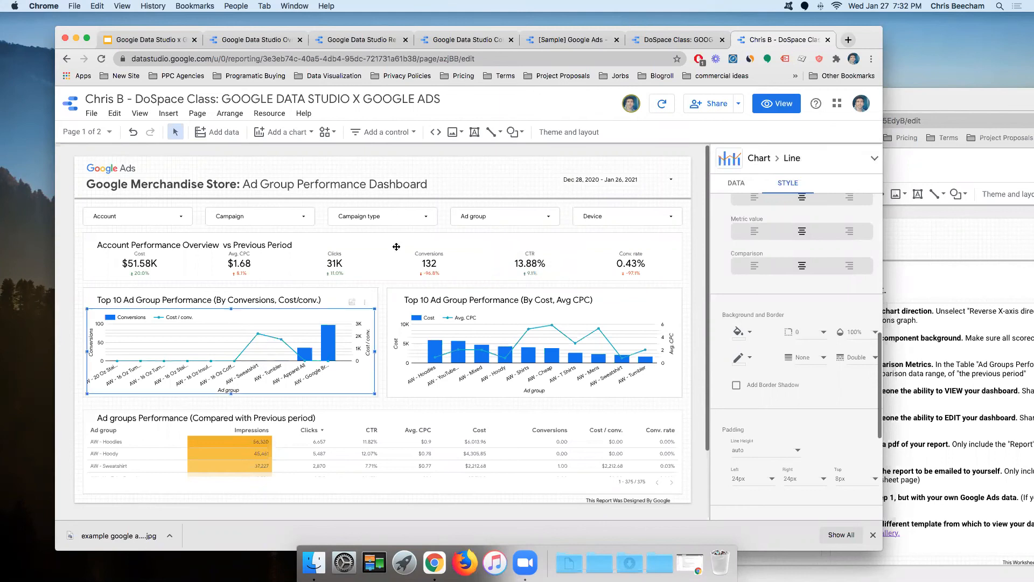
drag(833, 34, 795, 26)
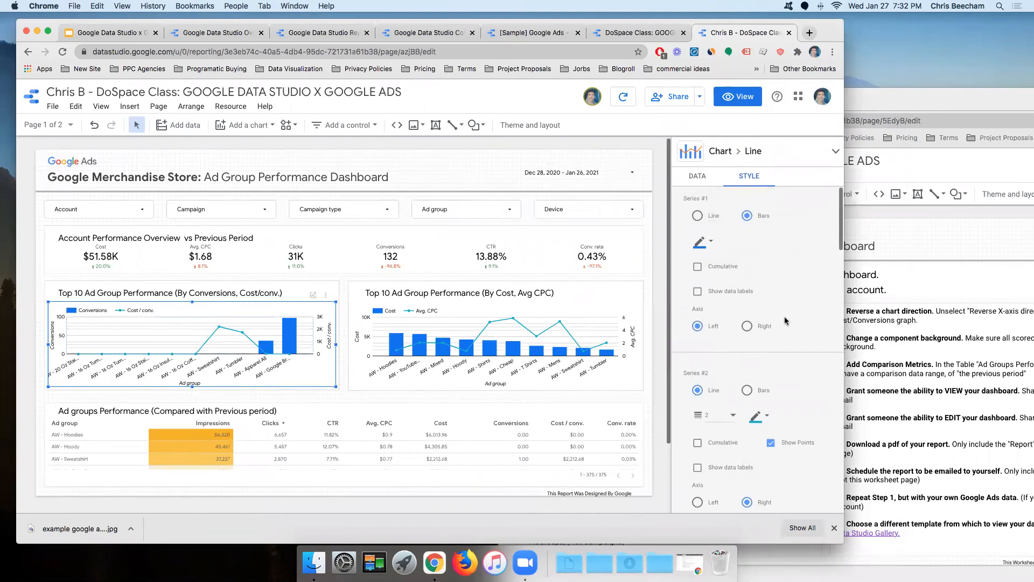
scroll(785, 320, down, 2)
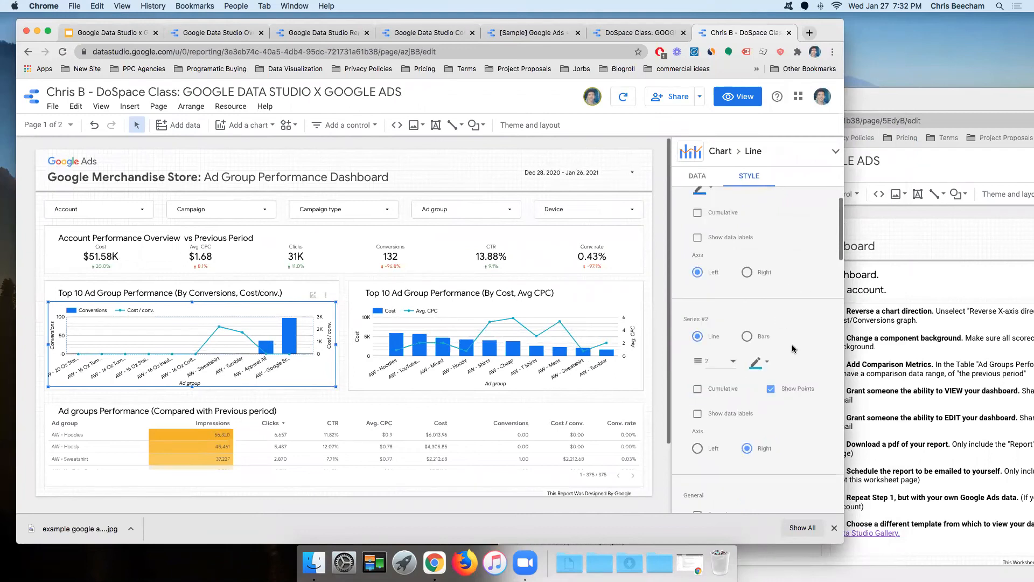
scroll(797, 318, down, 1)
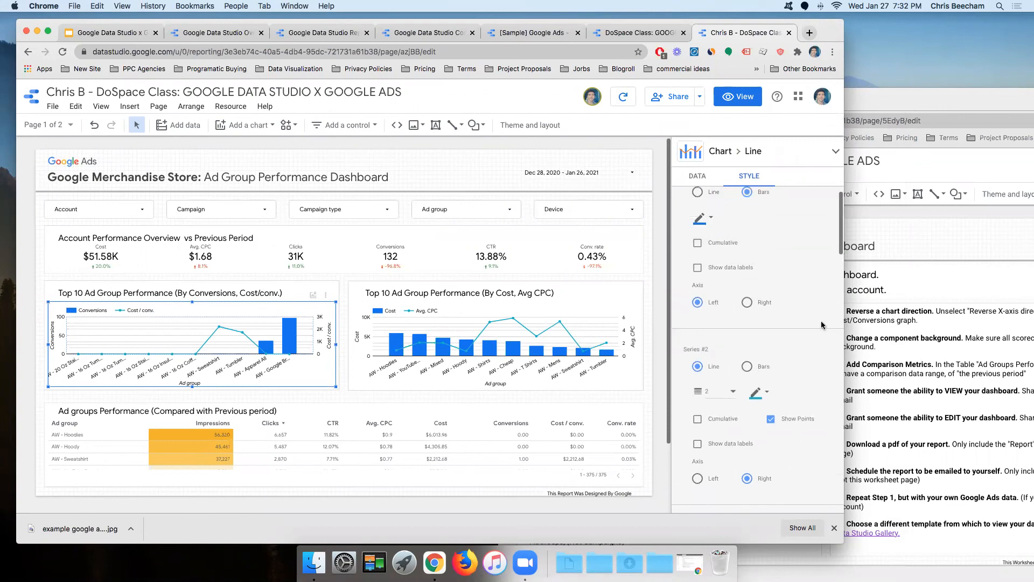
scroll(821, 323, down, 5)
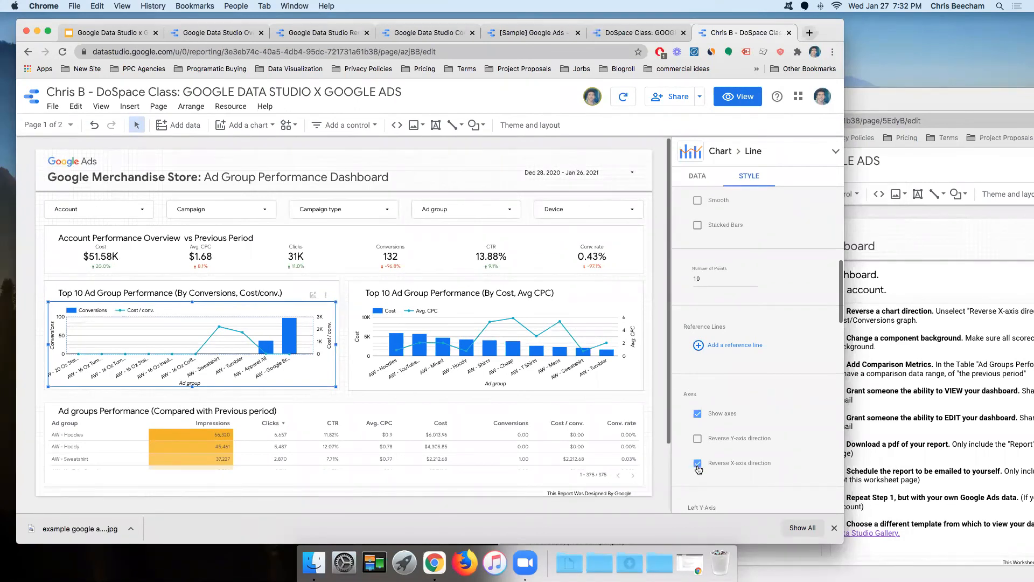
click(698, 466)
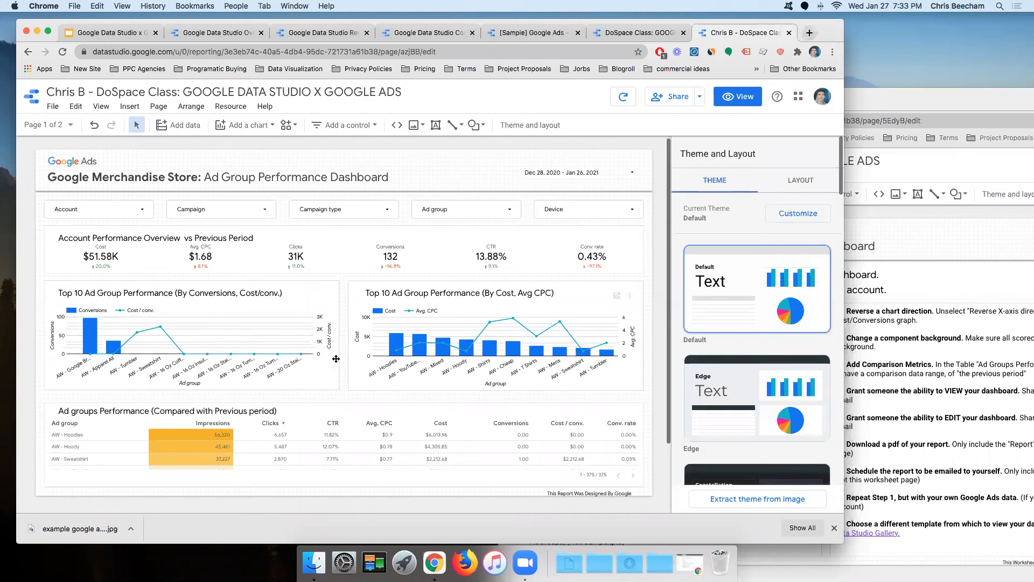
Step: Select the Ad groups Performance table on the dashboard to show its data settings
click(944, 339)
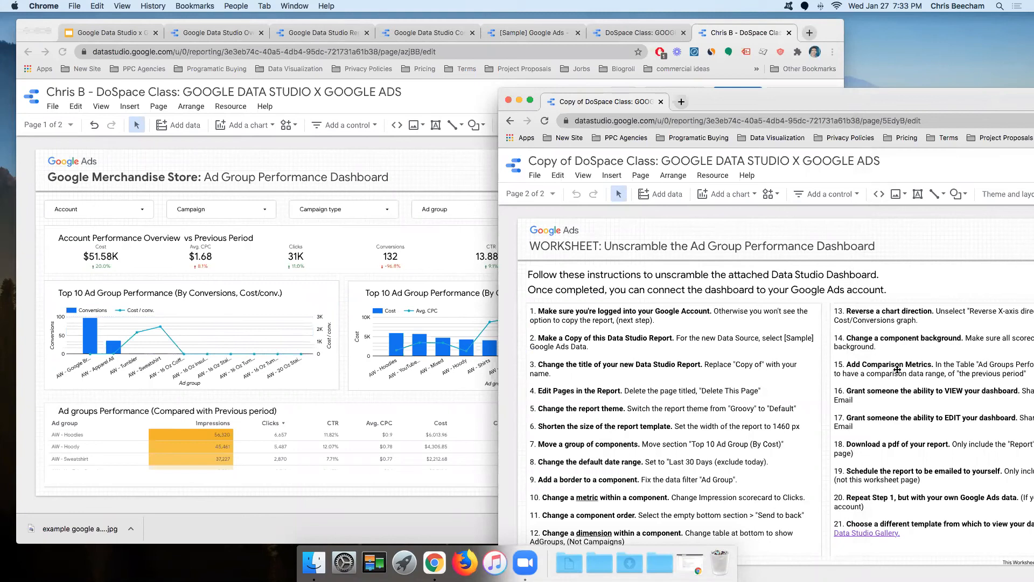
click(342, 281)
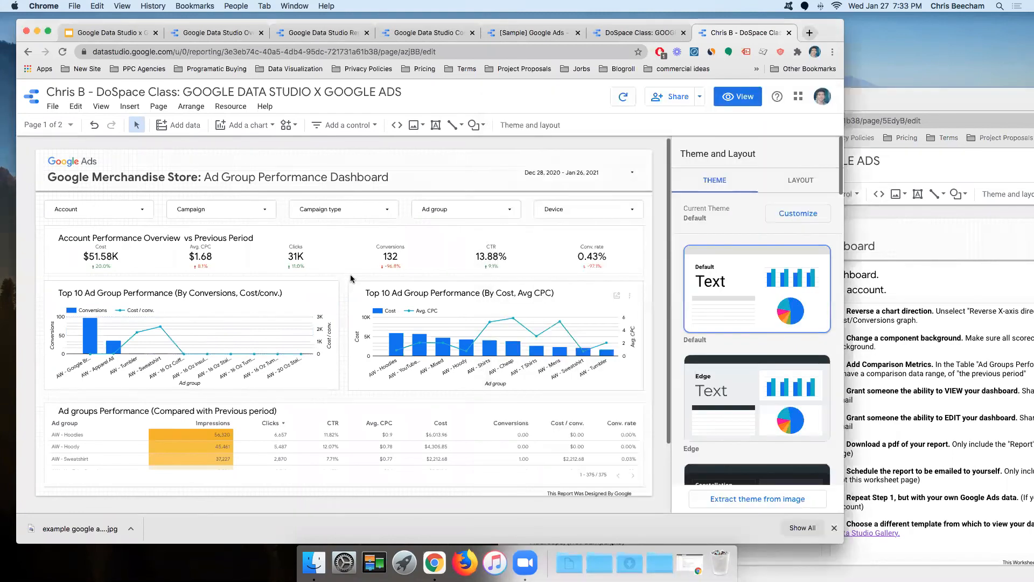
click(363, 418)
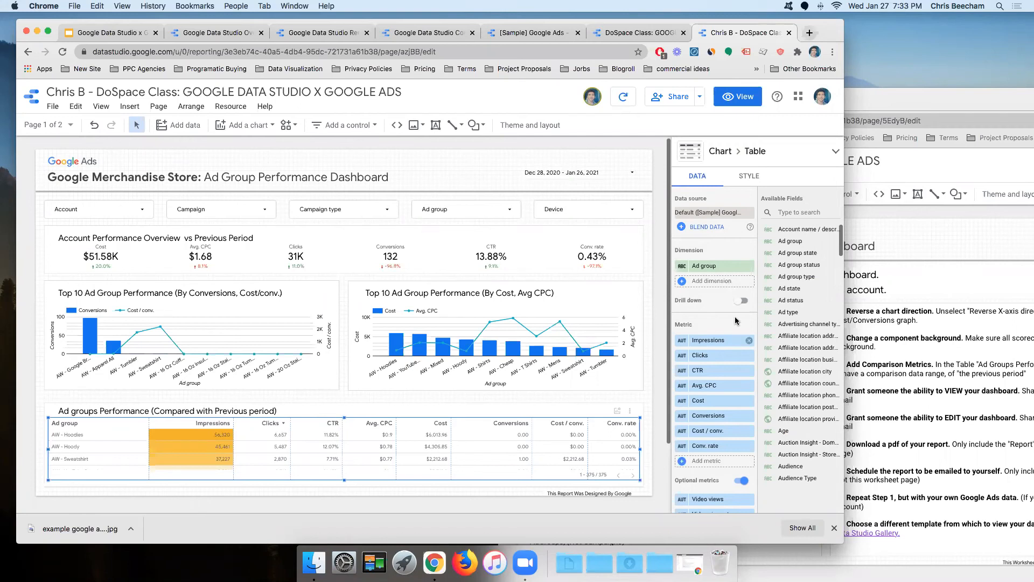
Step: Set the Ad groups Performance table's comparison date range to Previous period and apply it
scroll(717, 321, down, 2)
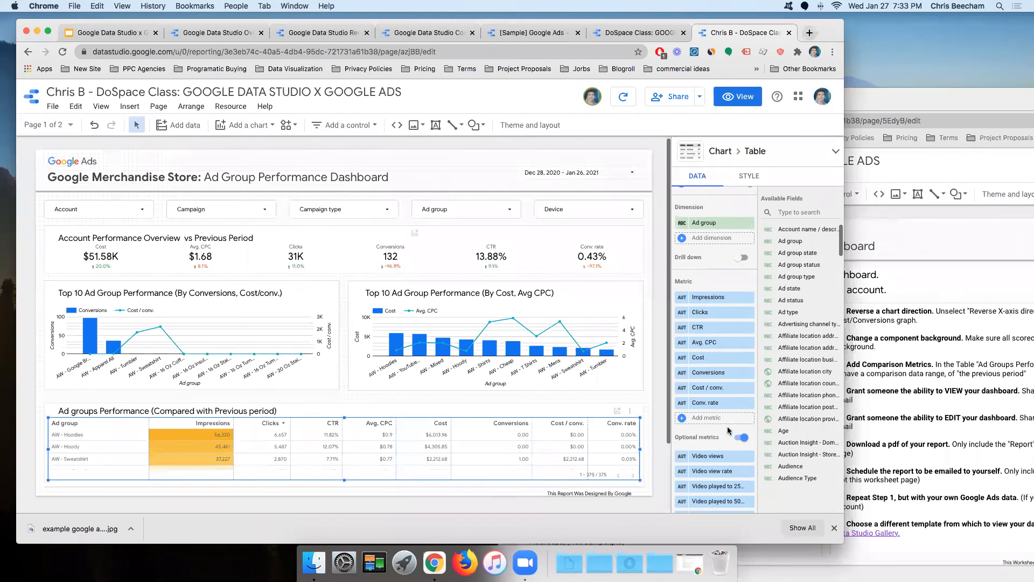
scroll(726, 430, down, 5)
scroll(725, 430, down, 4)
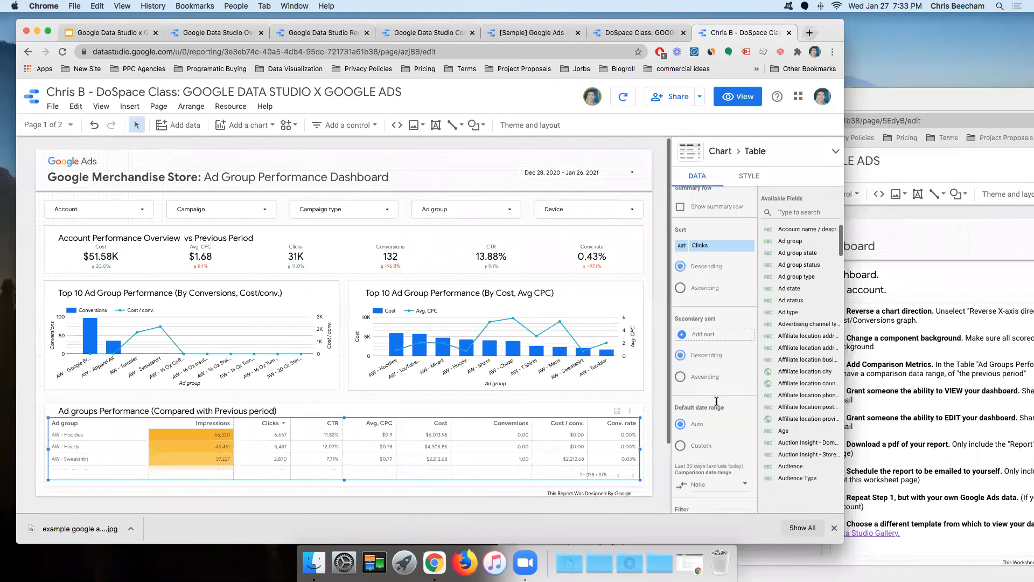
scroll(718, 405, down, 2)
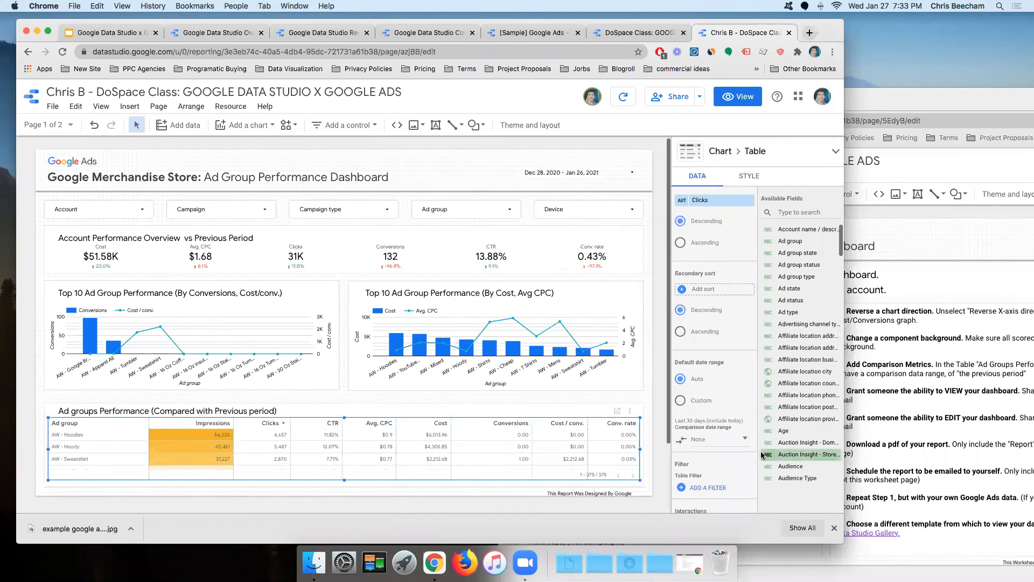
click(713, 443)
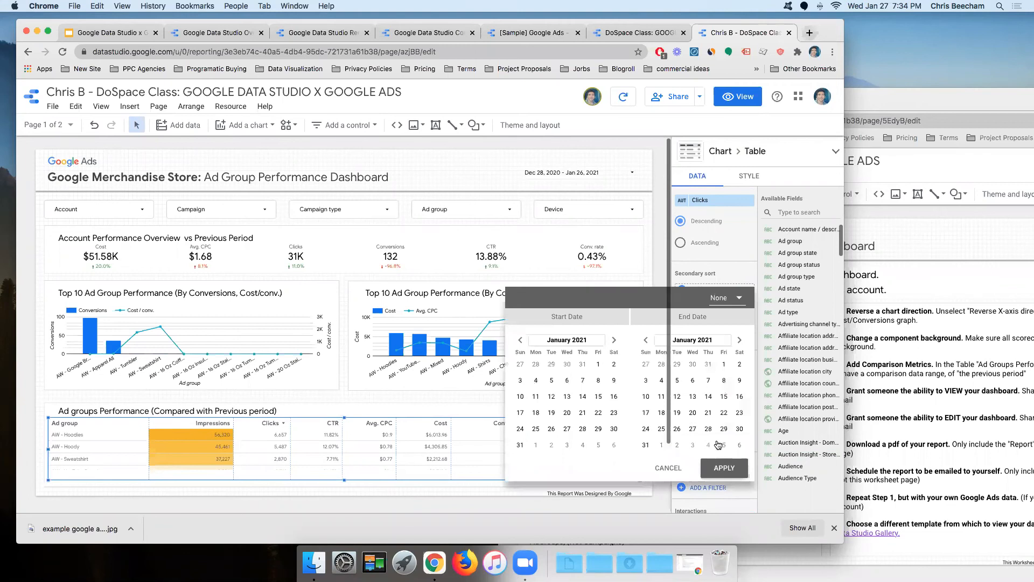
click(731, 304)
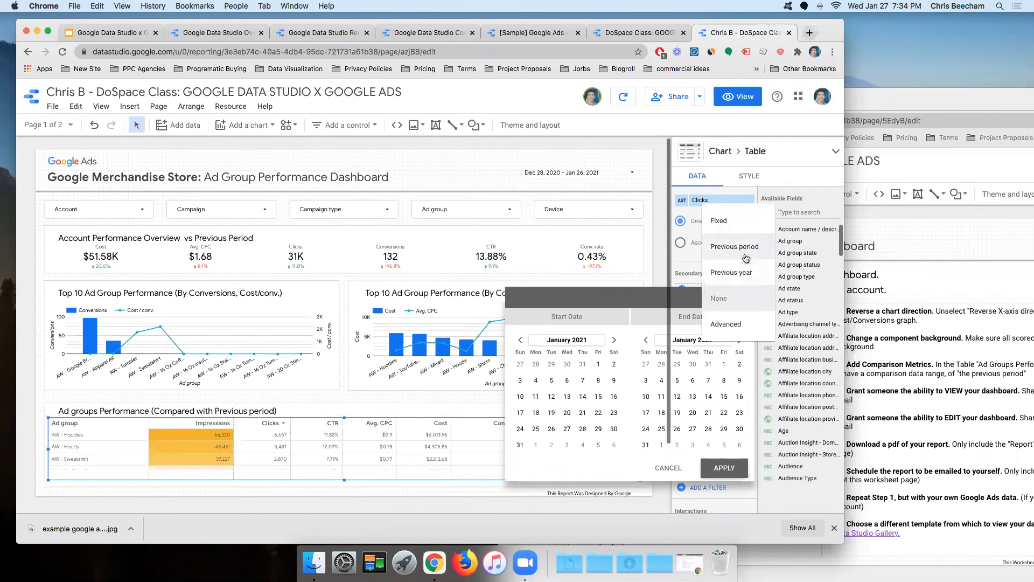
click(745, 250)
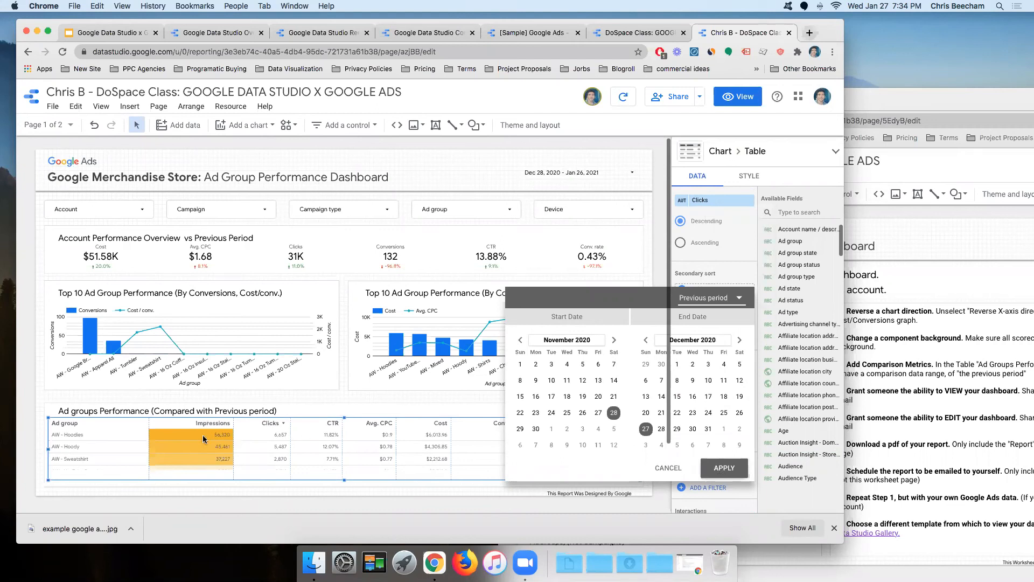
click(723, 470)
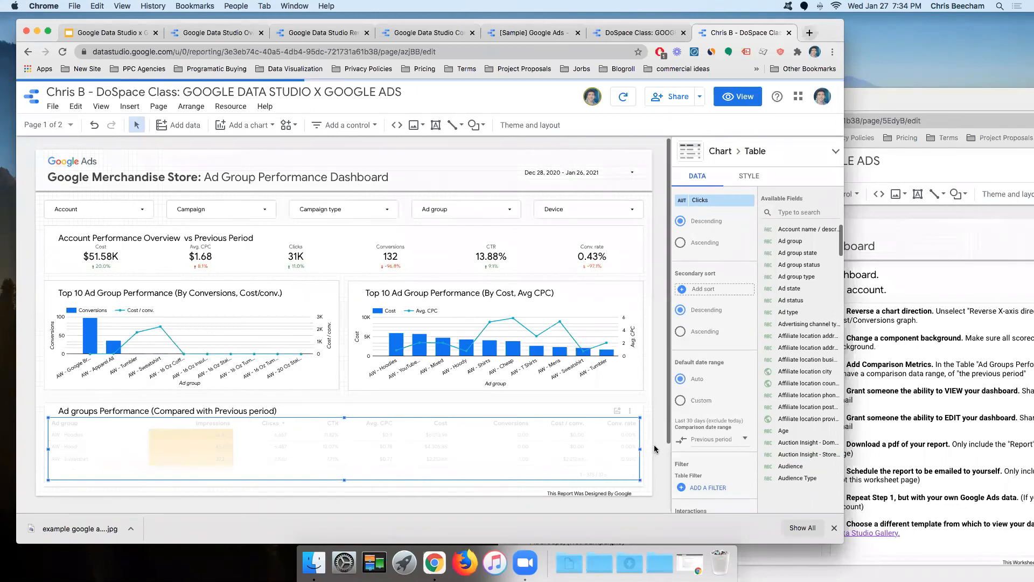
click(875, 382)
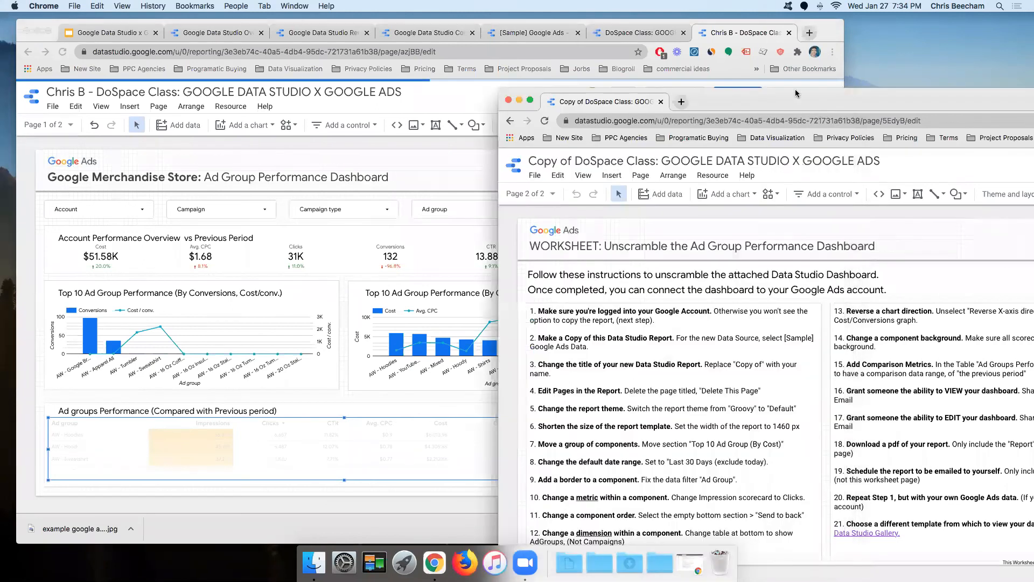
Step: Return to the dashboard, deselect the table and open the report's sharing options
drag(796, 91, 762, 75)
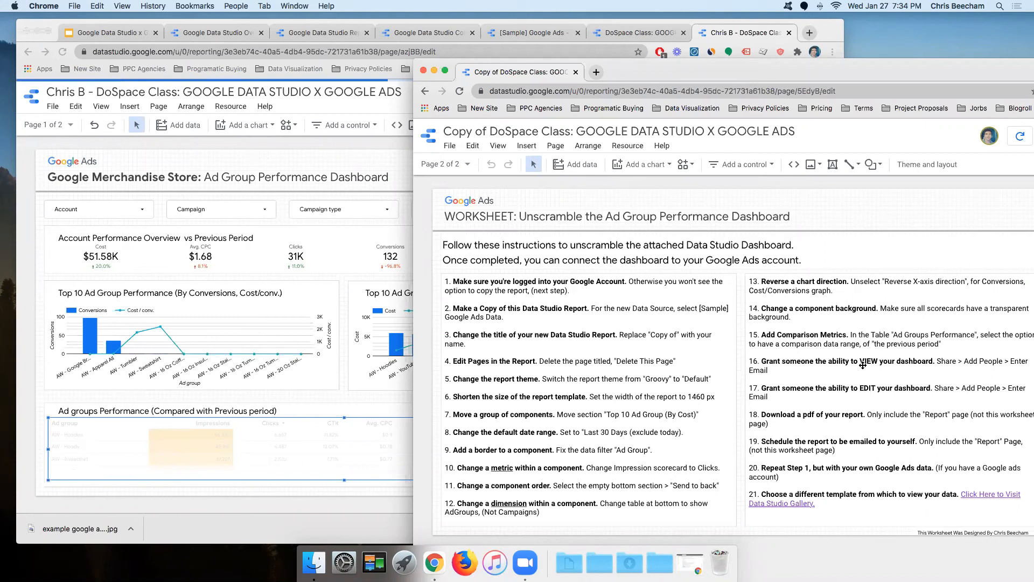
click(244, 144)
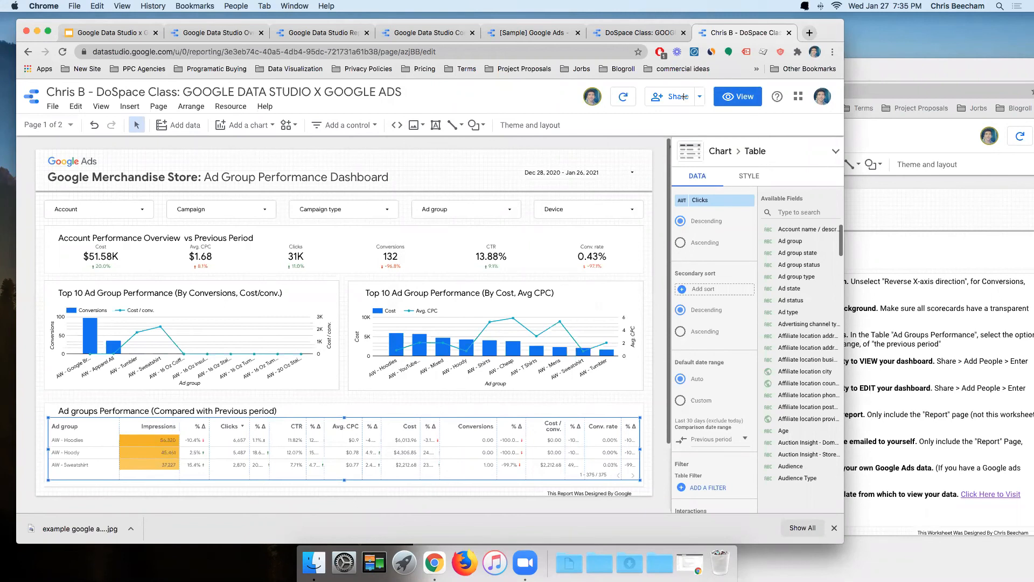
click(661, 128)
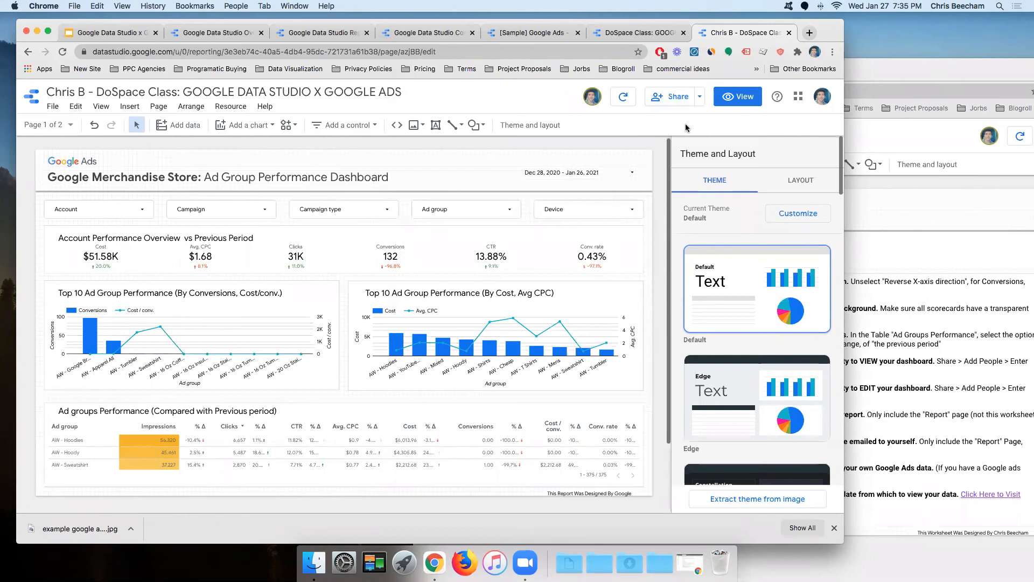
click(674, 99)
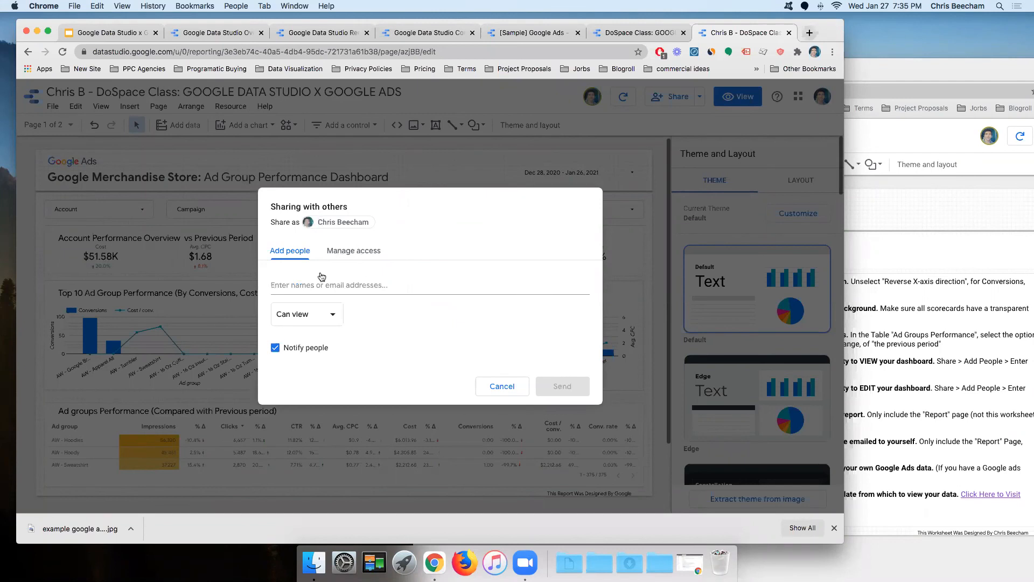
Step: Invite the client's e-mail address with view-only (Can view) access to the report
click(290, 285)
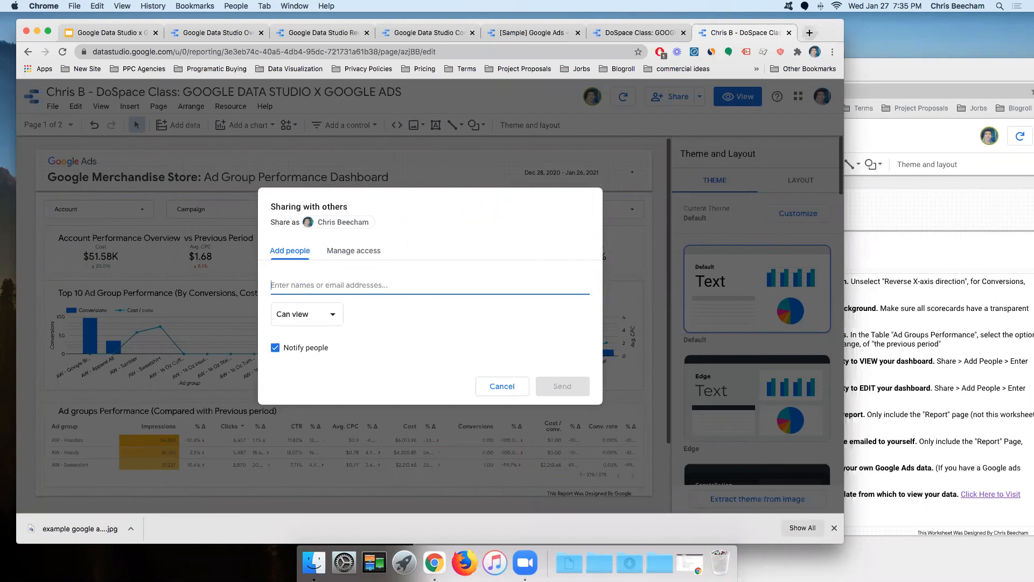
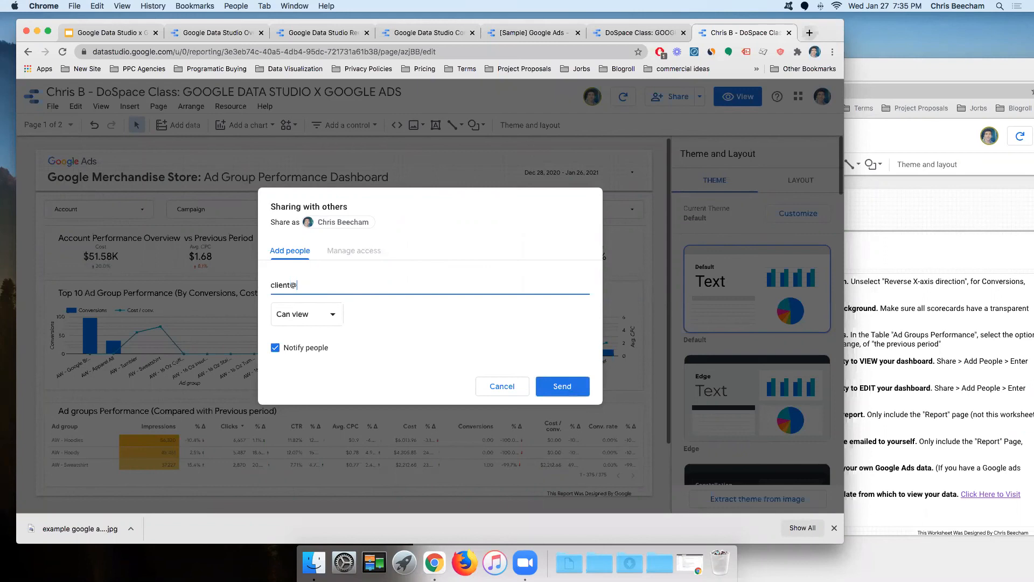
click(547, 388)
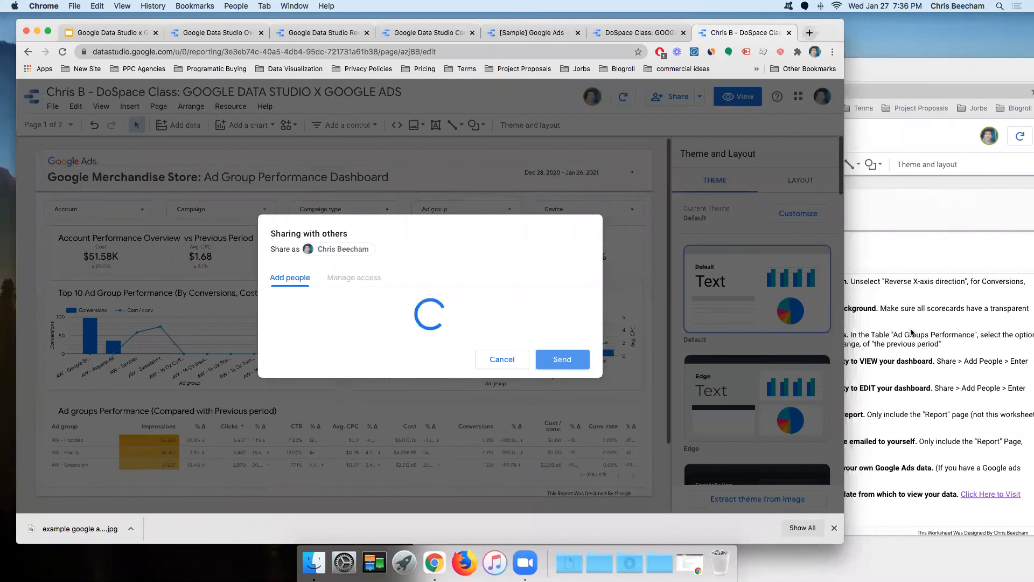
Step: Close the sharing dialog and return to the dashboard window
click(893, 392)
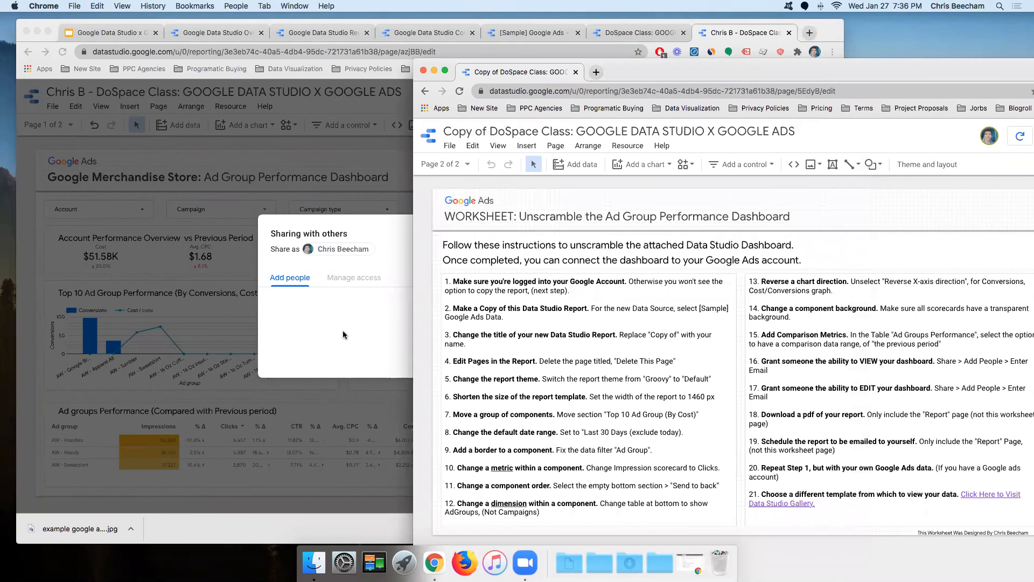
click(395, 244)
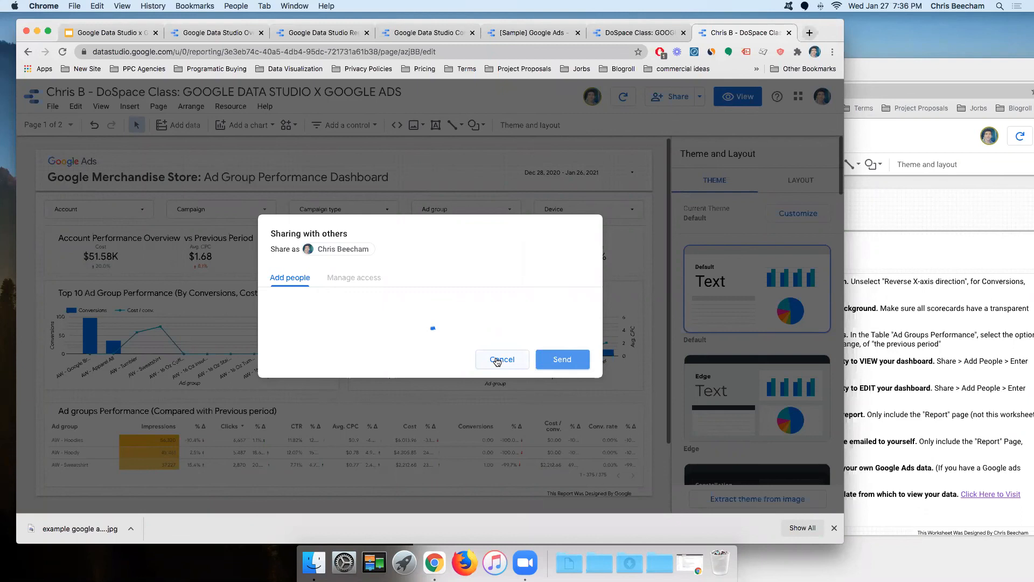
click(503, 359)
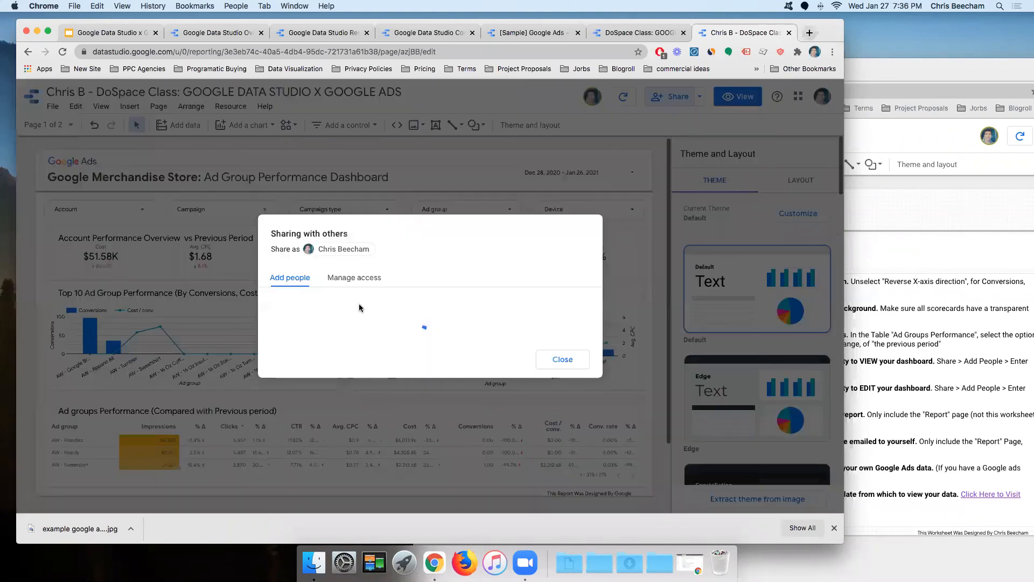
click(285, 284)
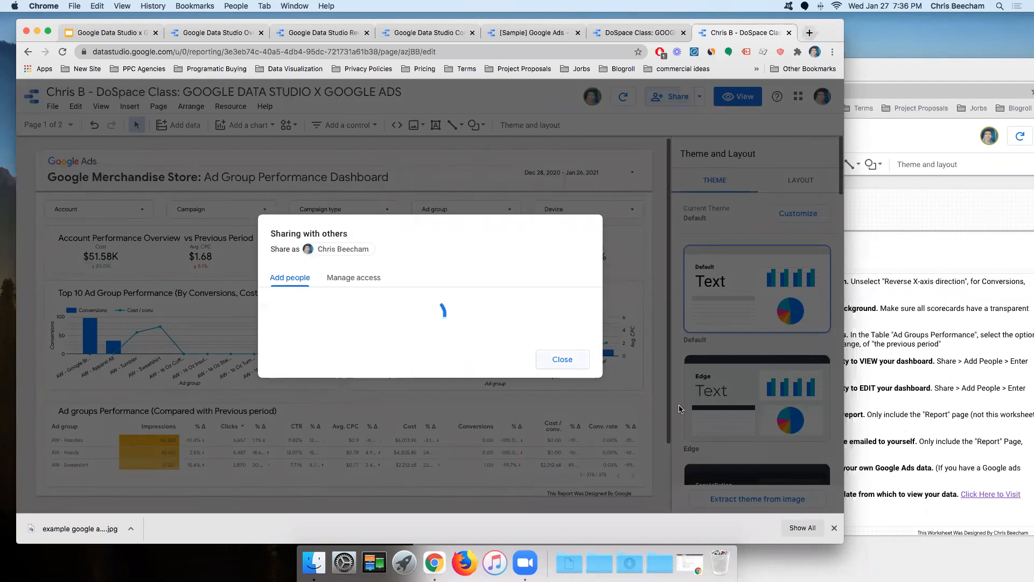
click(559, 364)
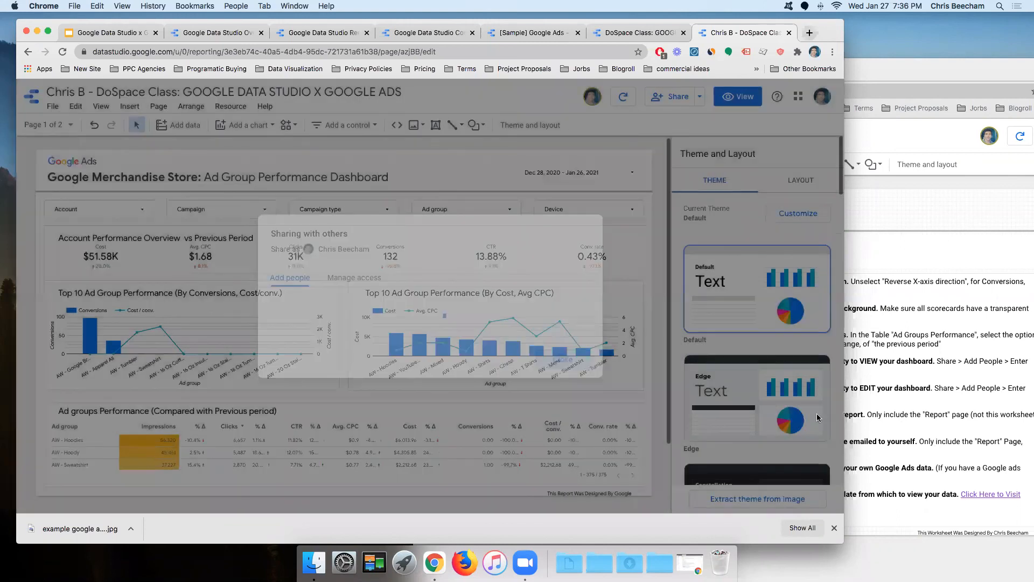
key(super+grave)
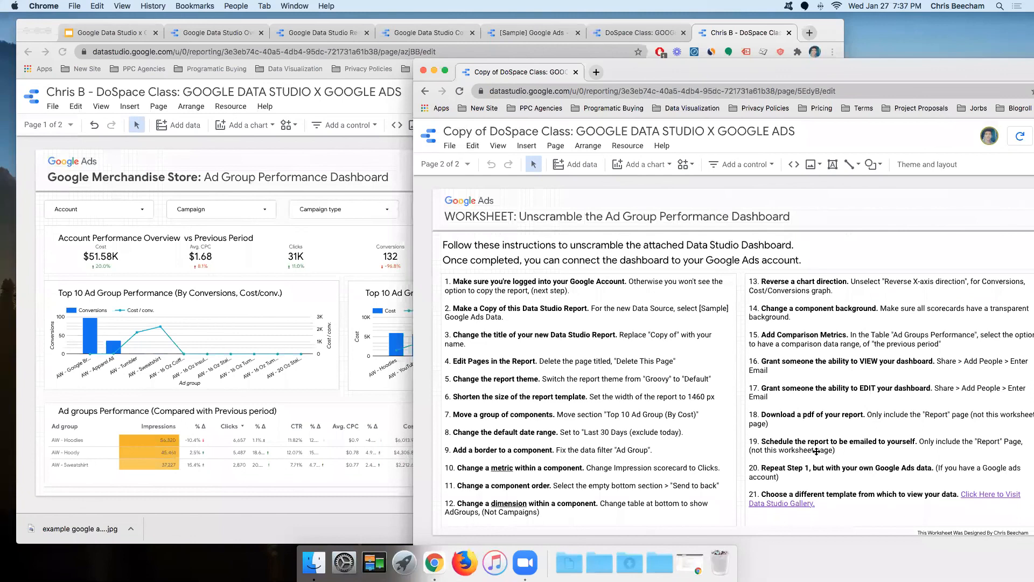
click(356, 144)
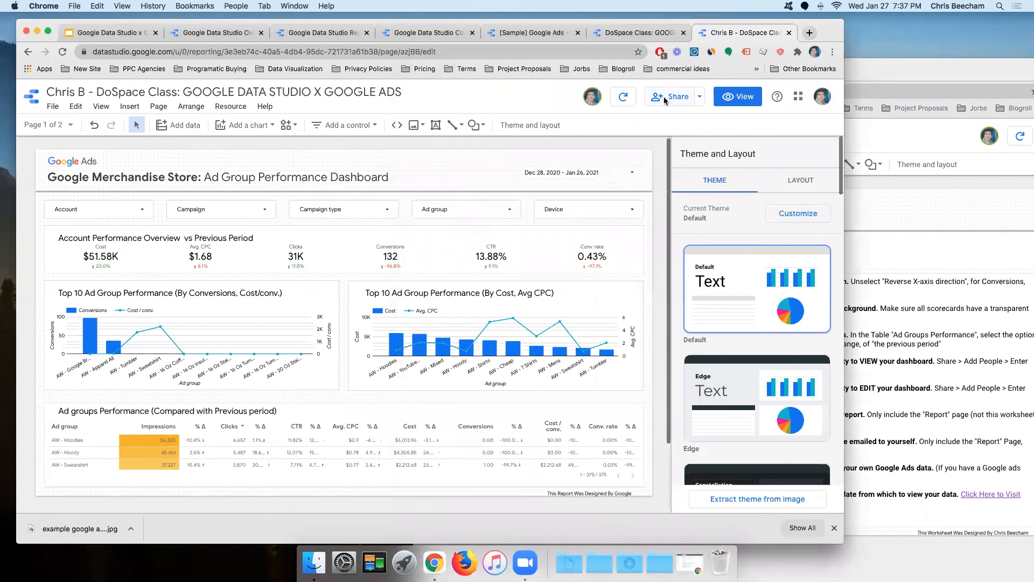
Step: Download a PDF containing only the Report (Scrambled) page, excluding the Worksheet
click(700, 98)
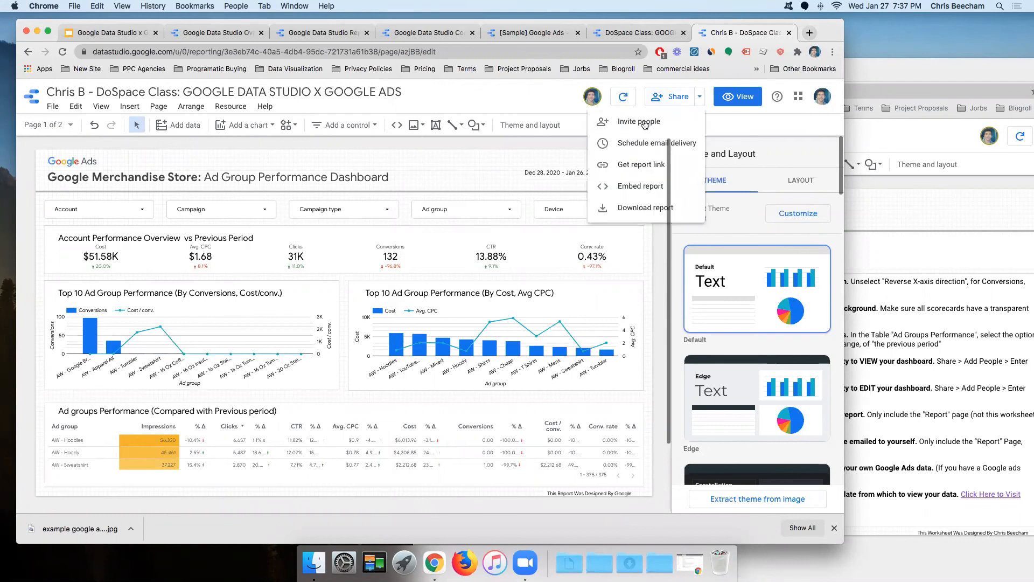
click(637, 207)
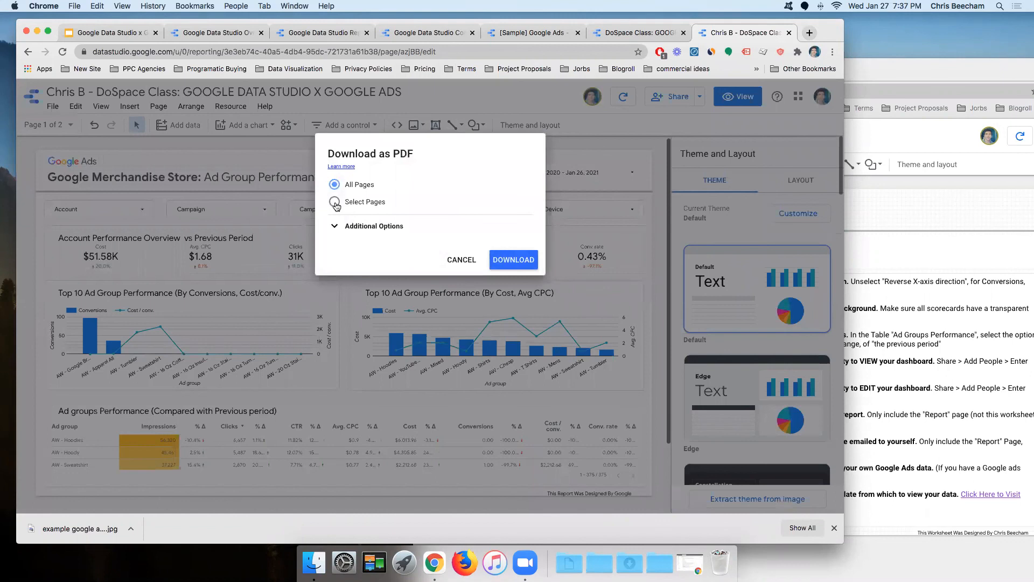
click(335, 202)
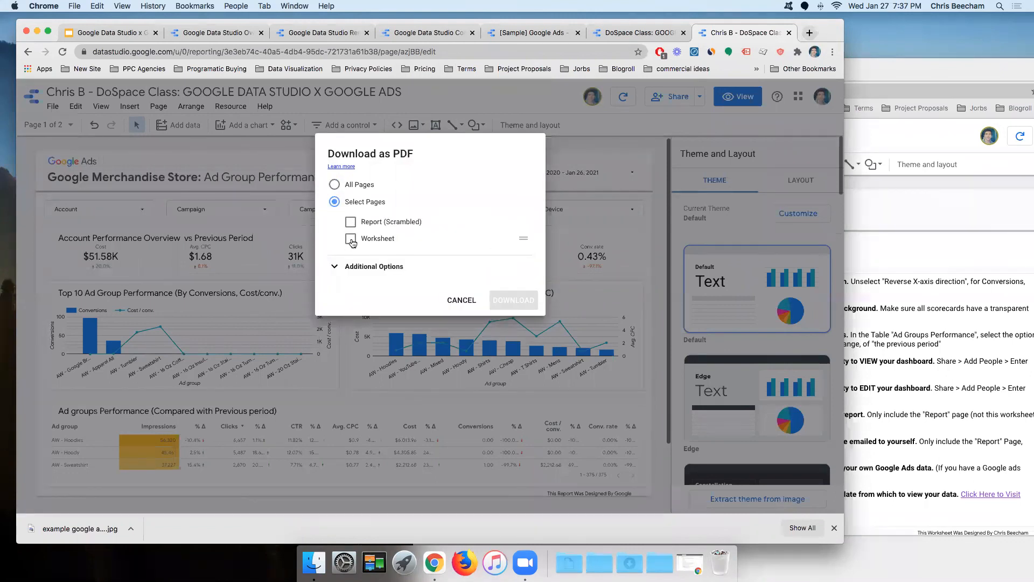
click(351, 239)
click(350, 238)
click(350, 222)
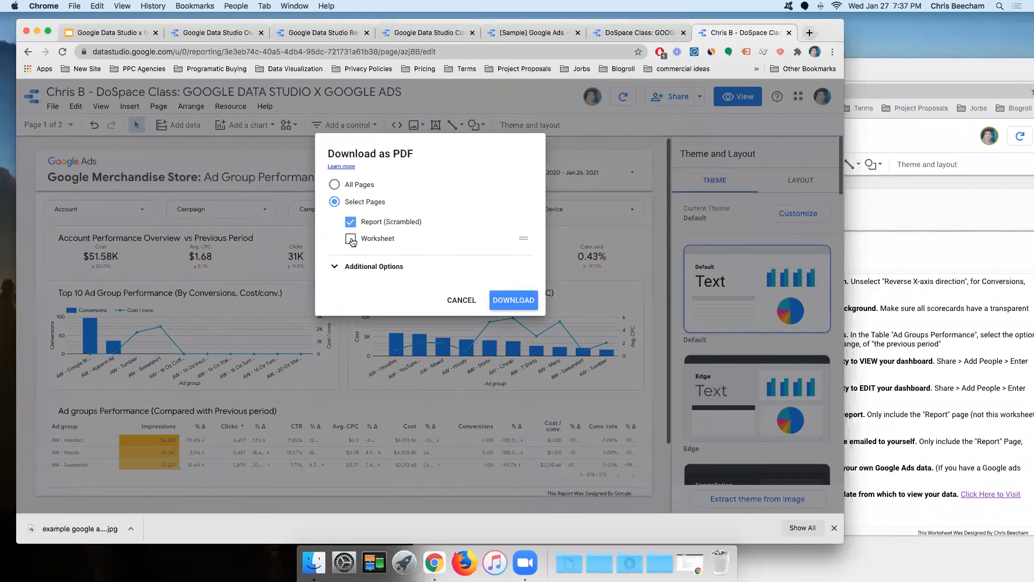
click(510, 301)
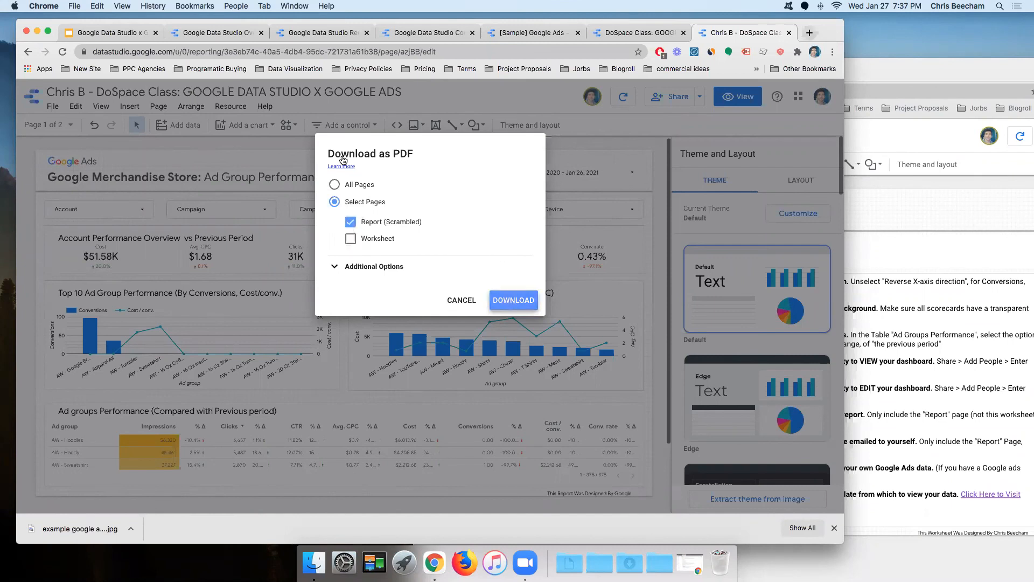
click(491, 296)
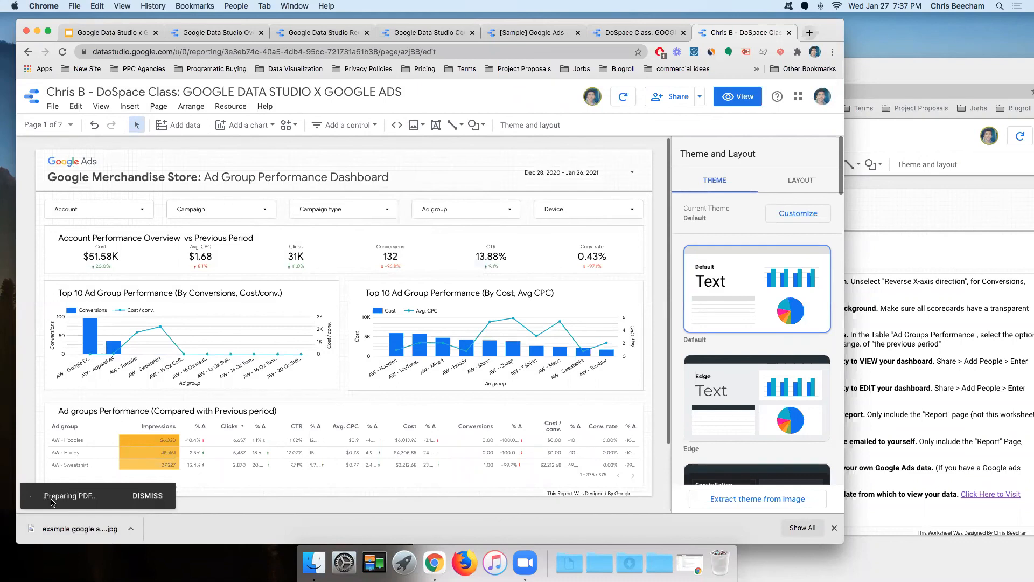
click(700, 99)
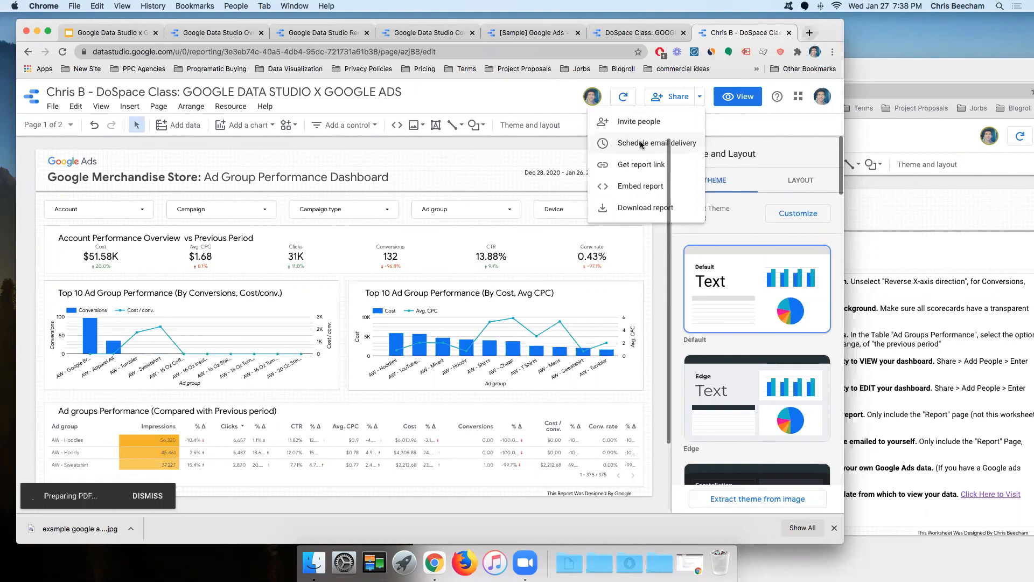
Step: Start a scheduled email delivery that includes only the Report (Scrambled) page
click(641, 144)
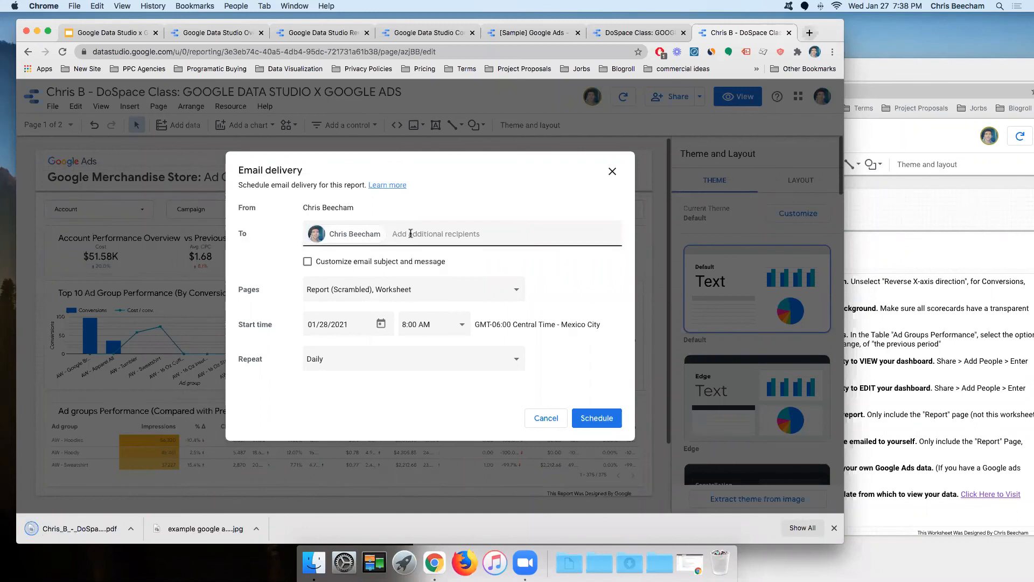
click(307, 261)
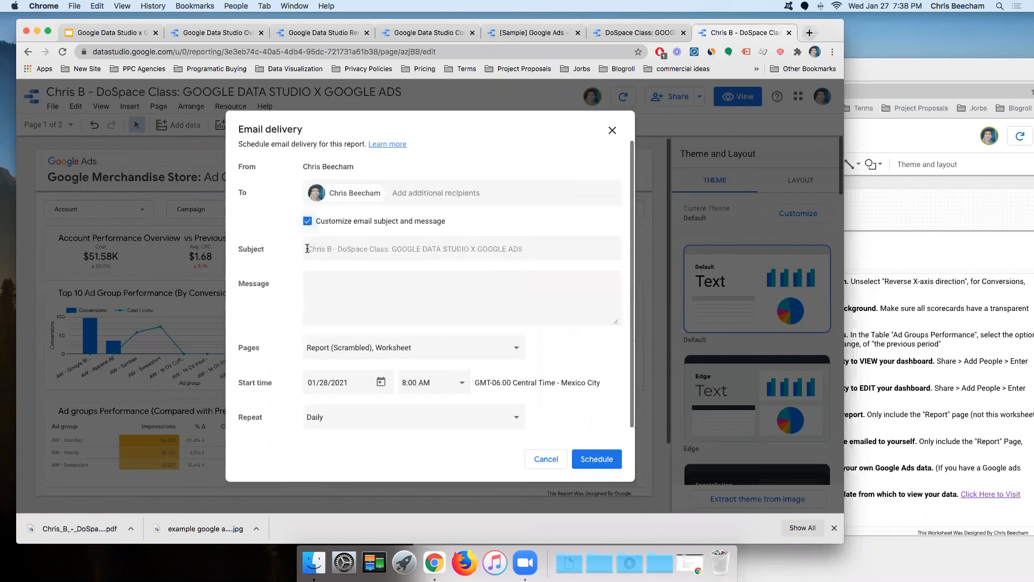
click(307, 222)
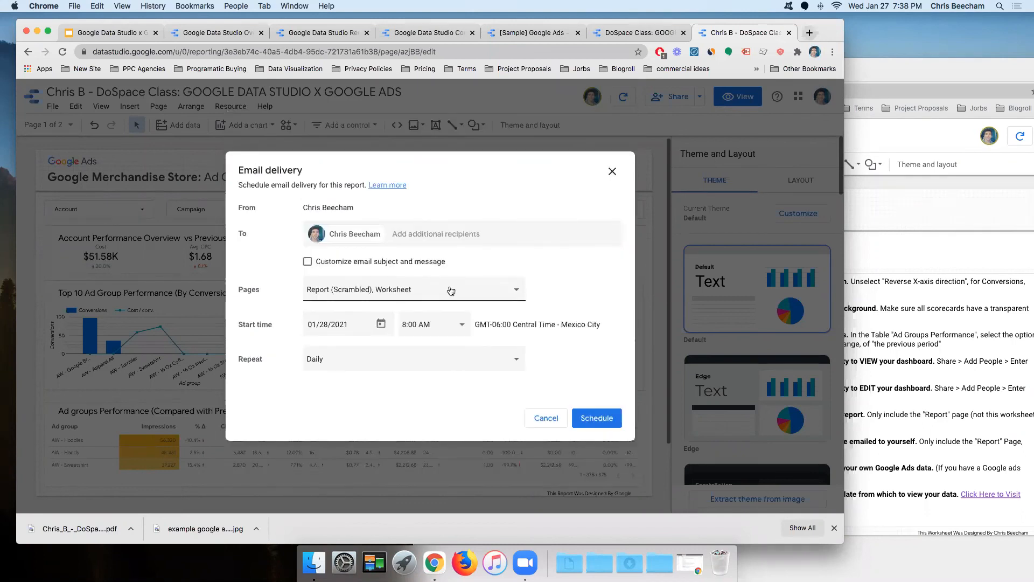
click(454, 289)
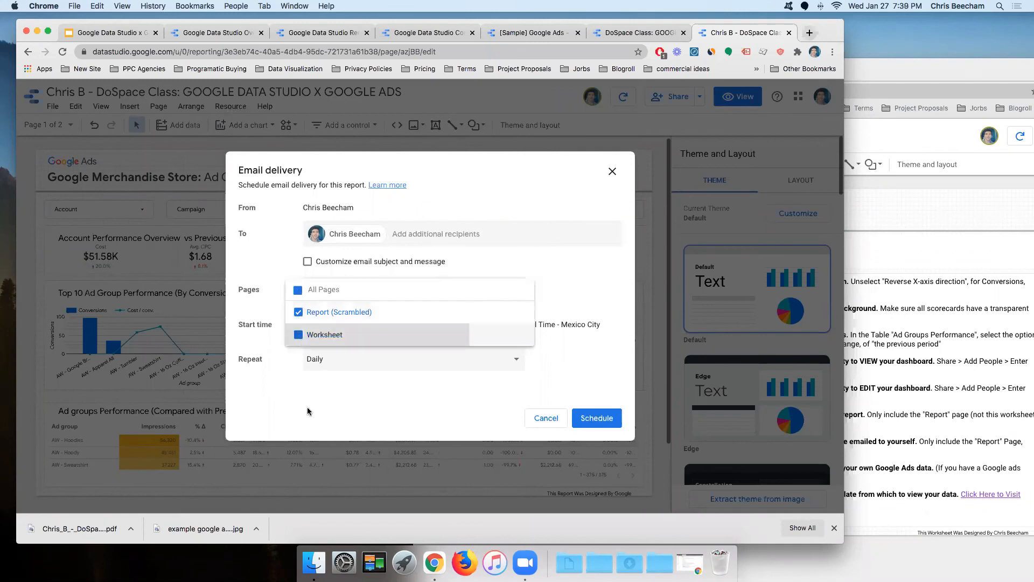
click(299, 335)
key(Escape)
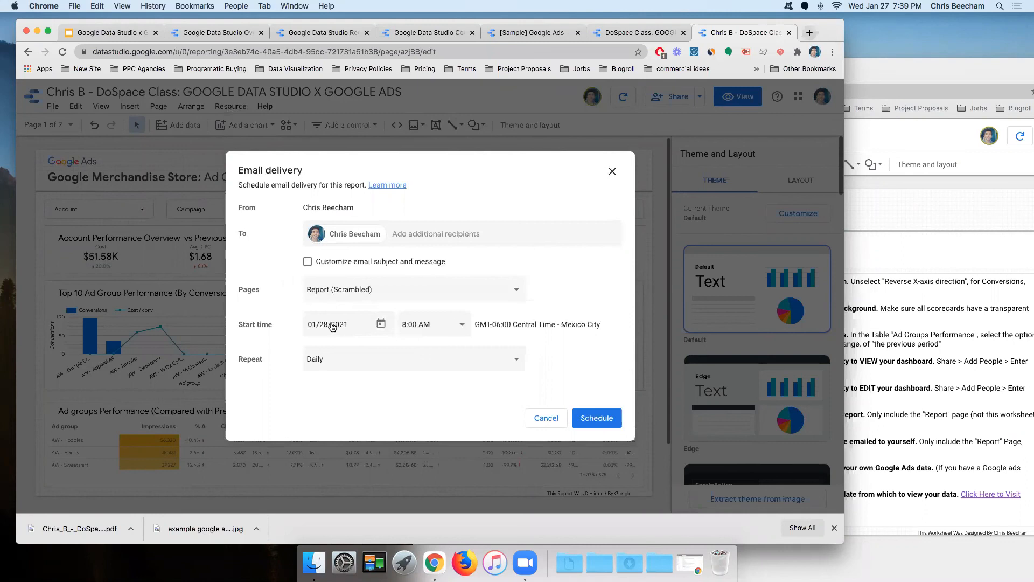
Step: Repeat the delivery monthly on the last Thursday at 8:00 AM and save the schedule
click(359, 362)
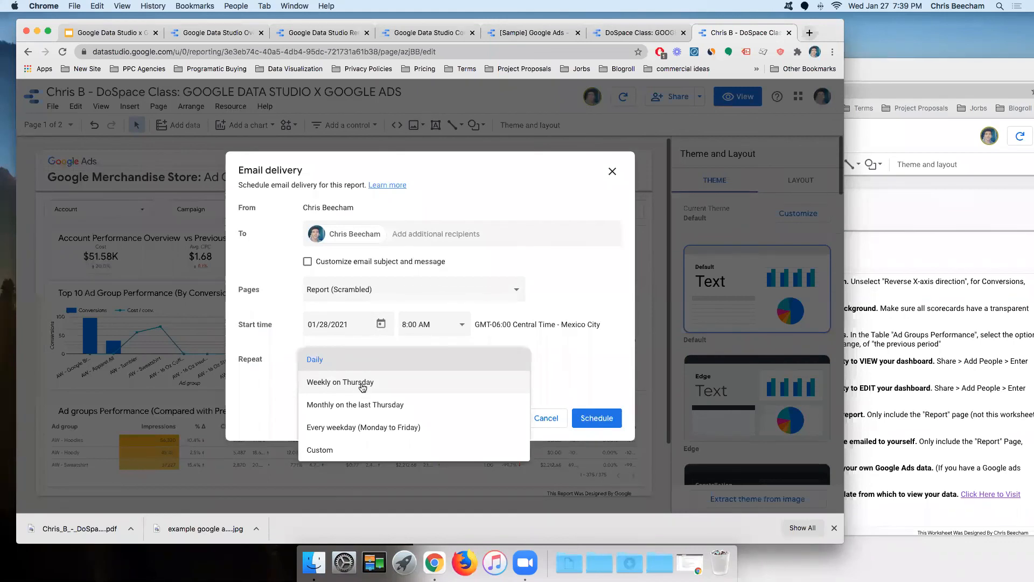
click(341, 406)
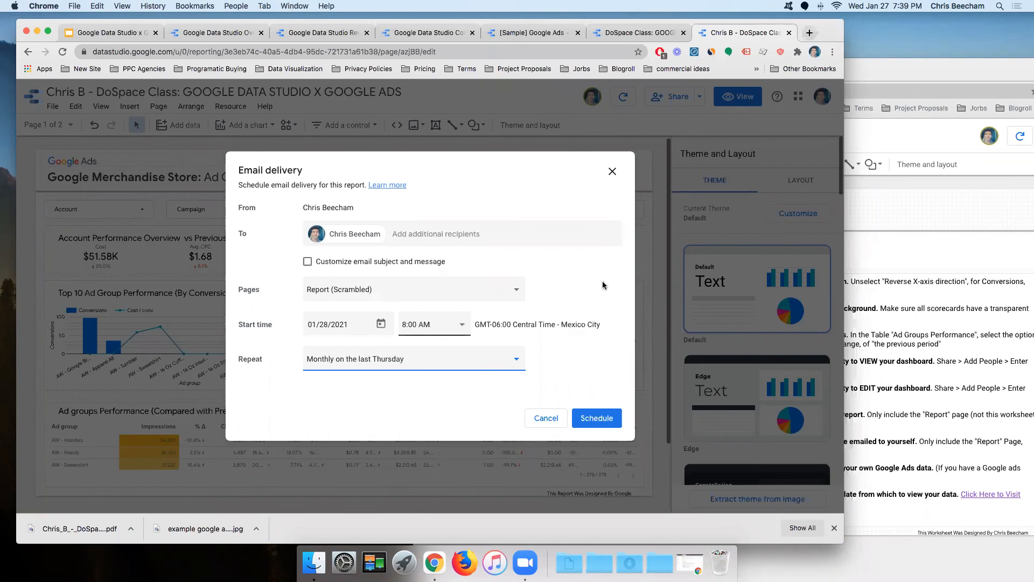
click(417, 322)
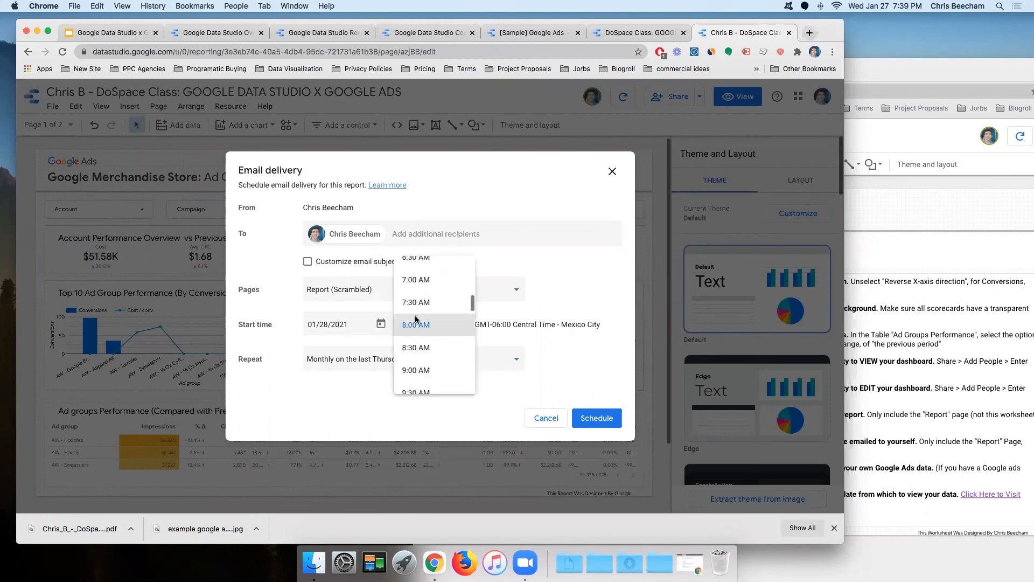
click(544, 311)
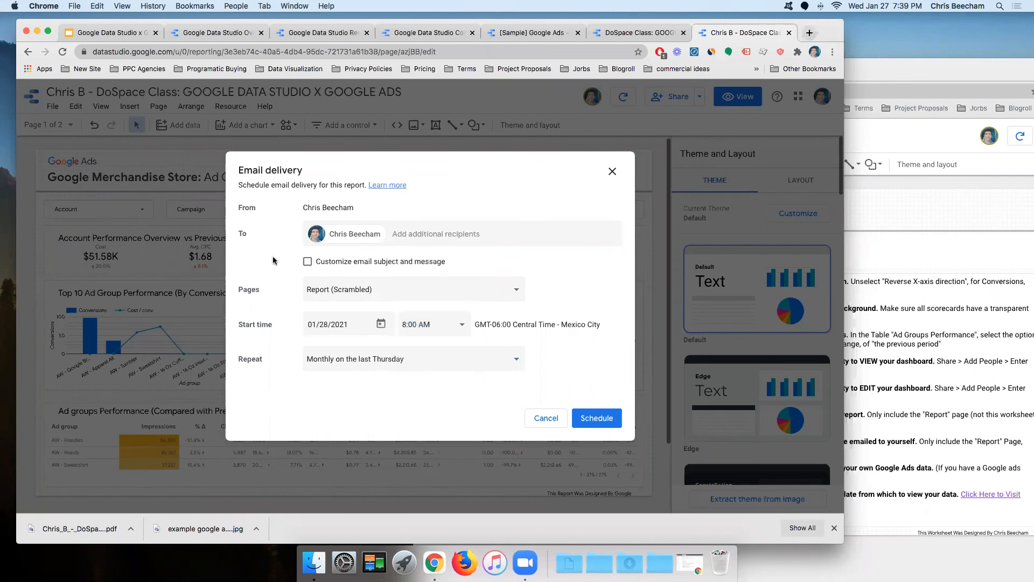
click(590, 419)
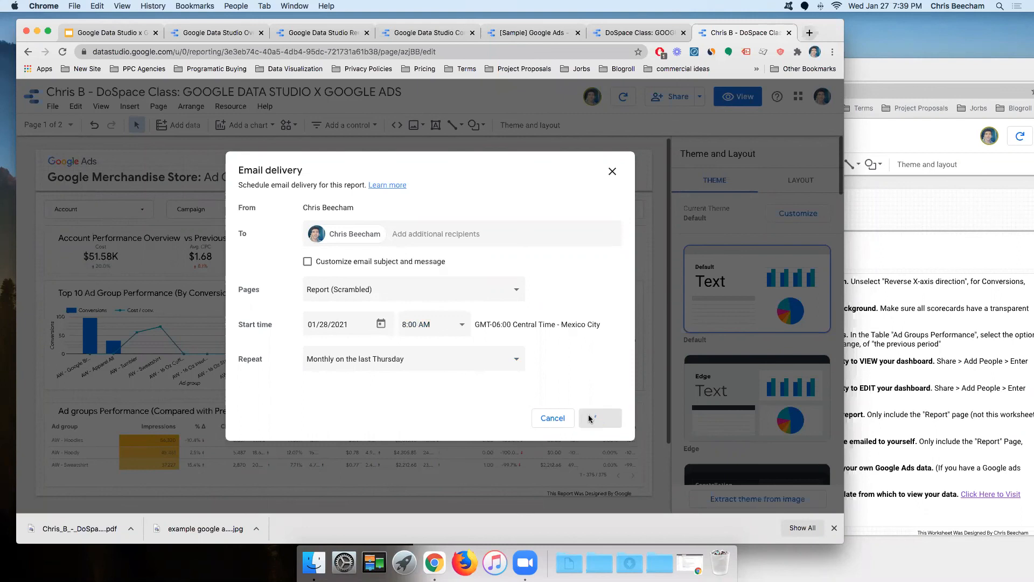
click(929, 64)
drag(785, 43, 680, 49)
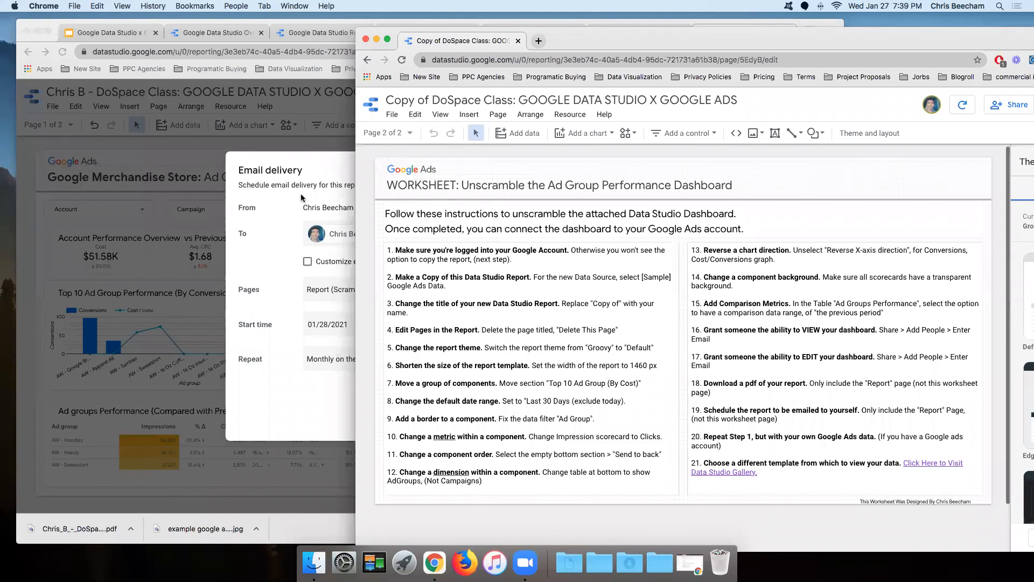
Step: Close the email delivery setup, switch the report to view mode, and start making a copy
click(275, 136)
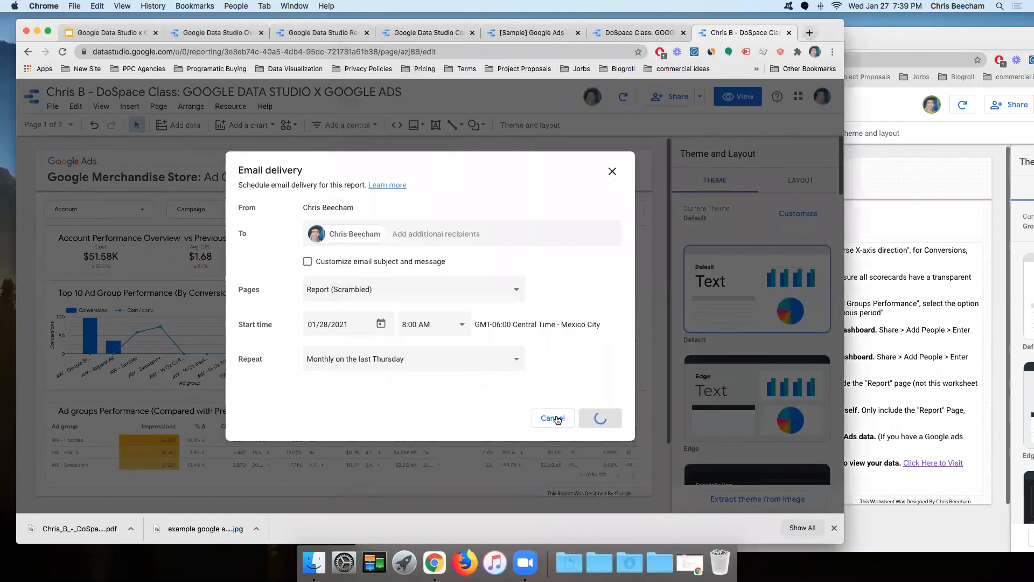
click(554, 419)
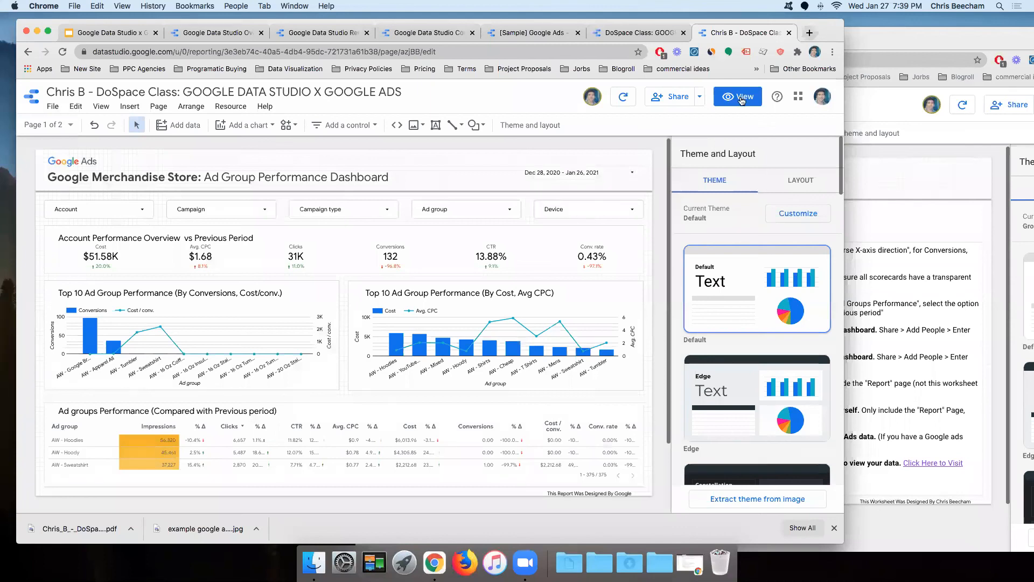
click(742, 101)
click(742, 105)
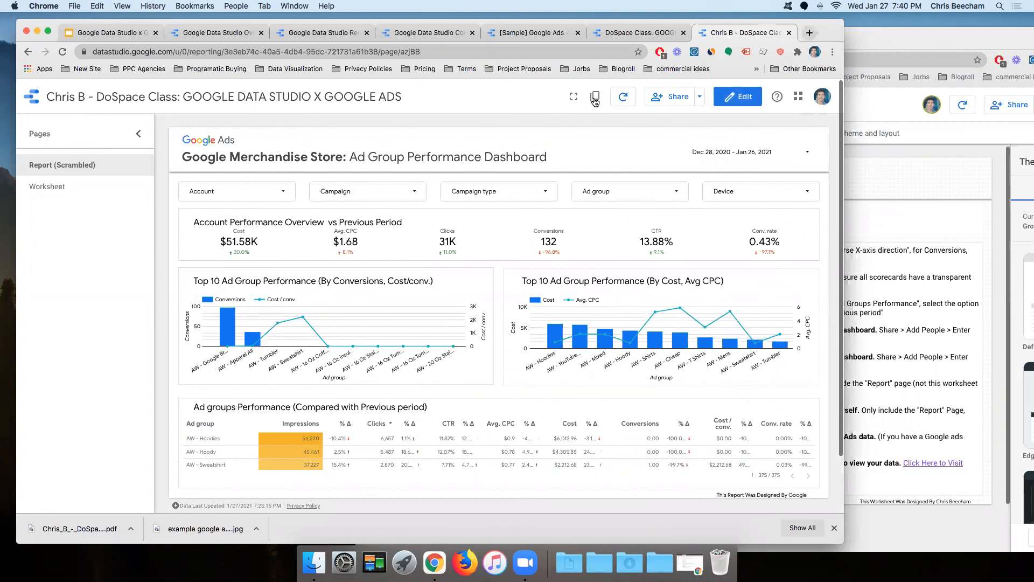
drag(828, 29, 847, 53)
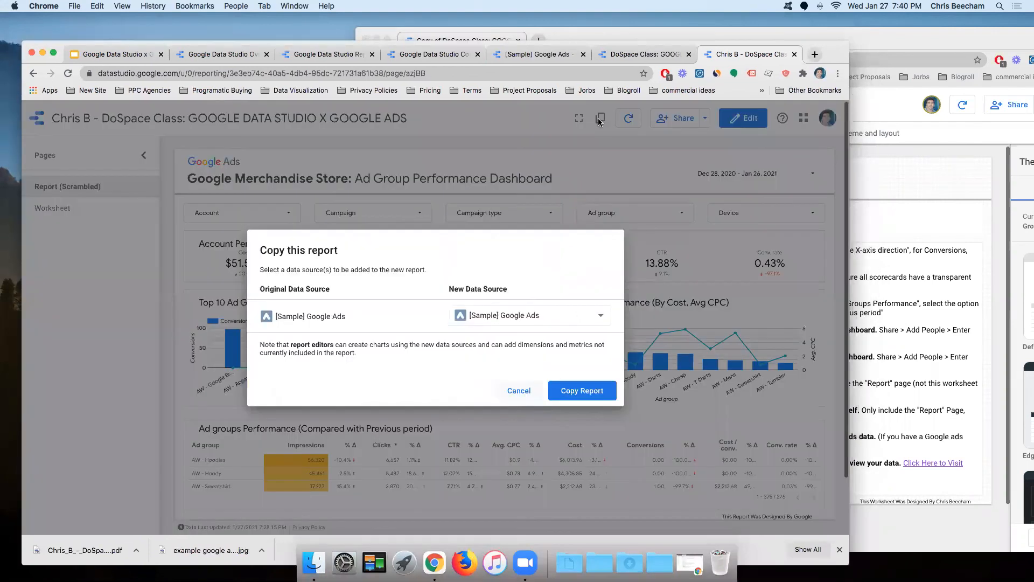
click(600, 119)
Step: Keep [Sample] Google Ads as the new data source for the report copy
click(519, 313)
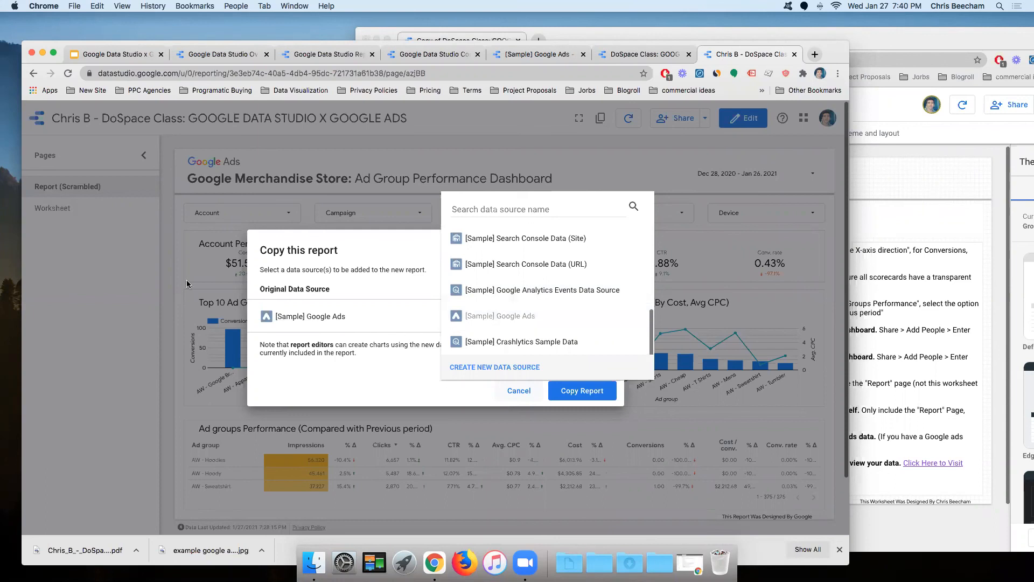
click(455, 265)
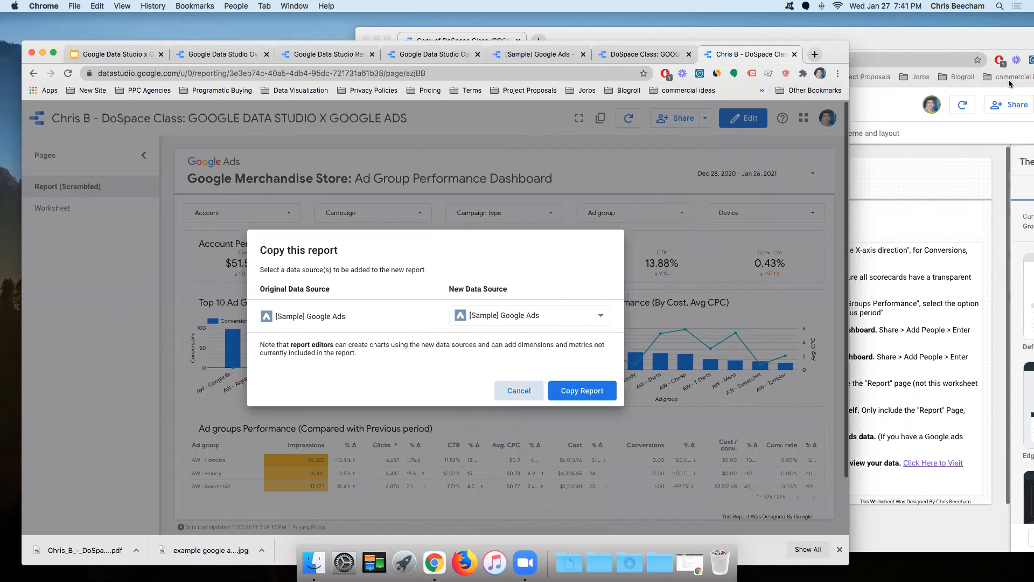
click(784, 103)
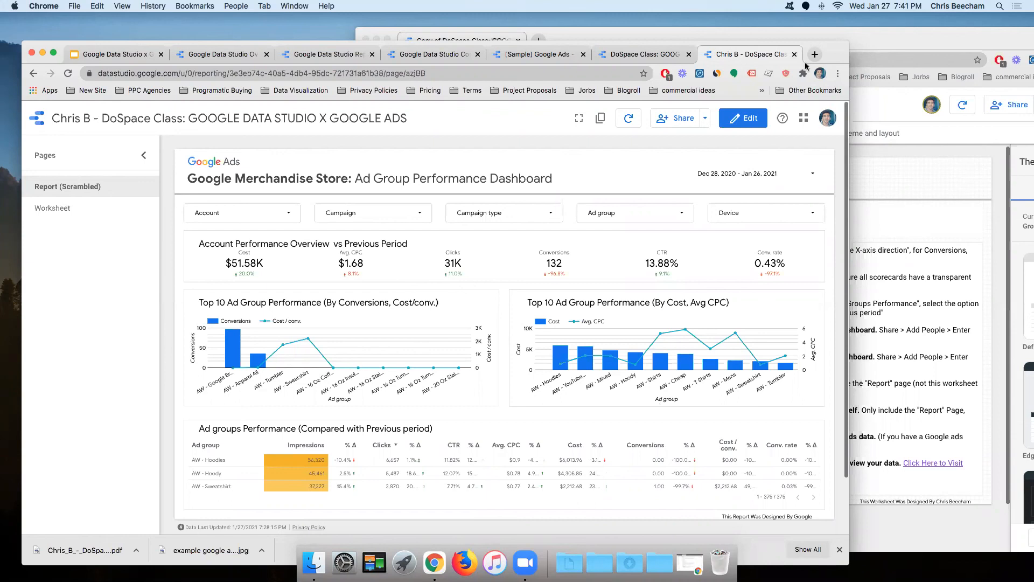
Step: Move the worksheet copy window aside and open the report copy in a new tab
click(871, 177)
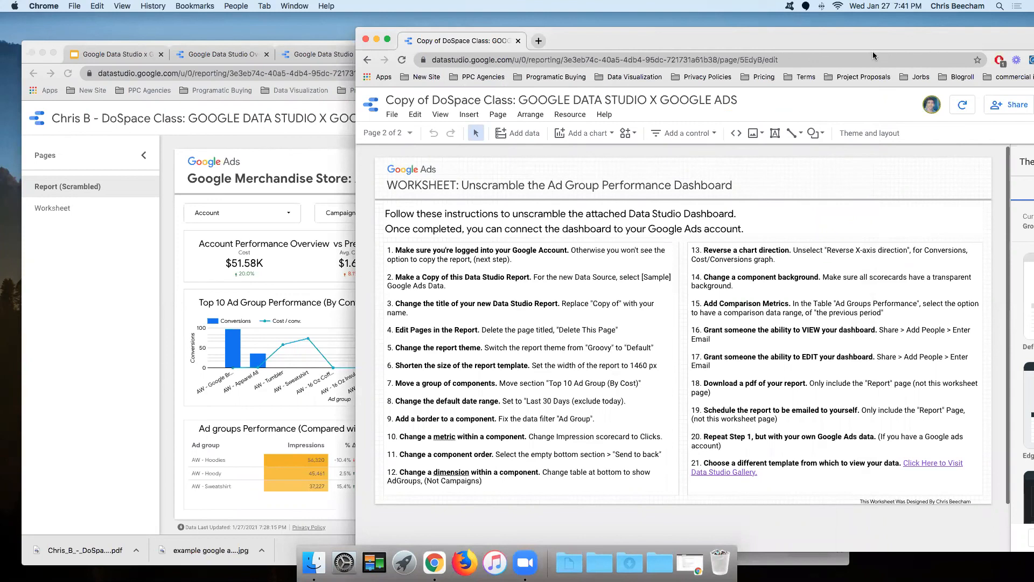
key(super+grave)
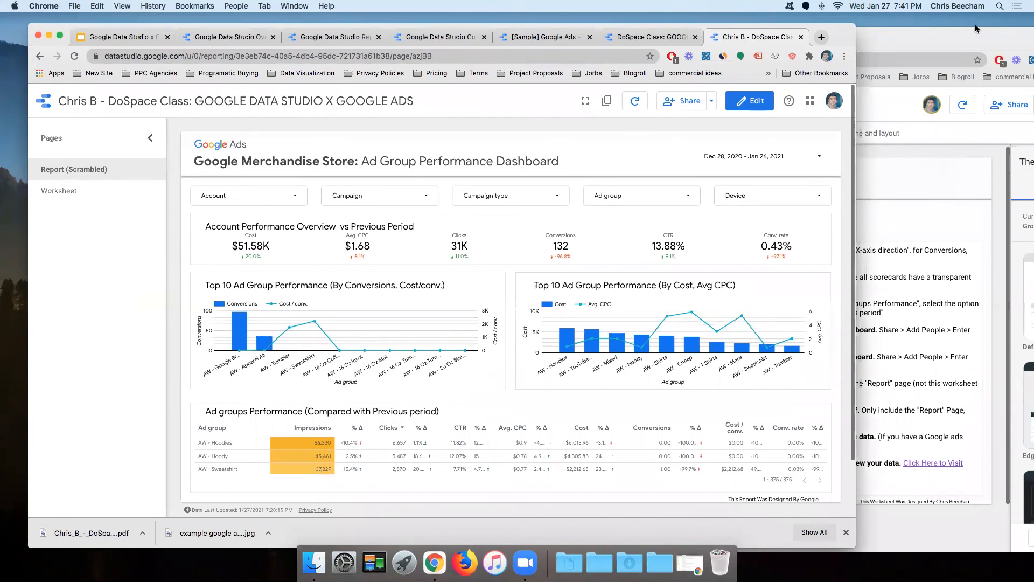
key(super+grave)
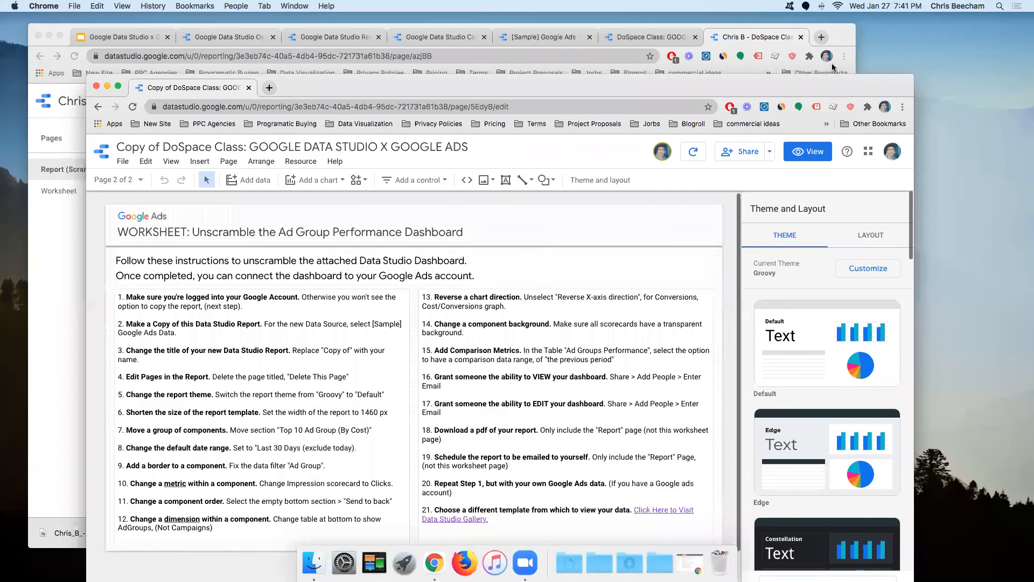
drag(668, 82, 792, 42)
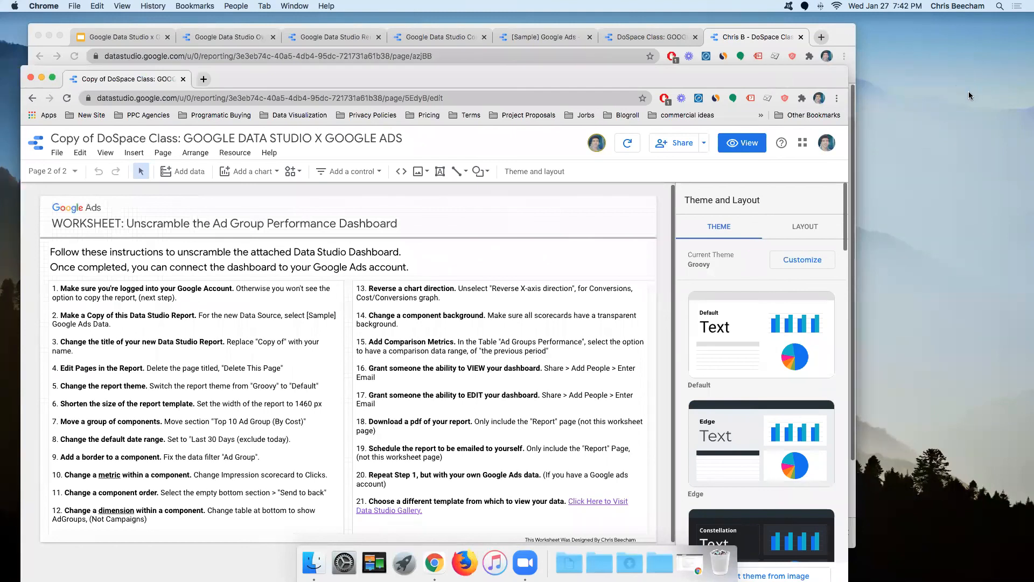
drag(707, 77, 862, 62)
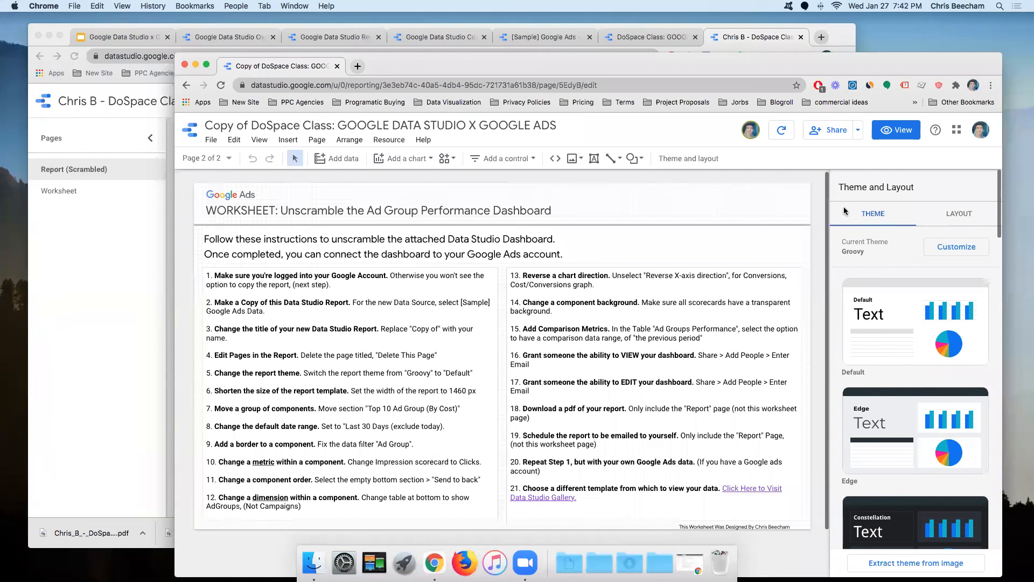
key(super+shift+t)
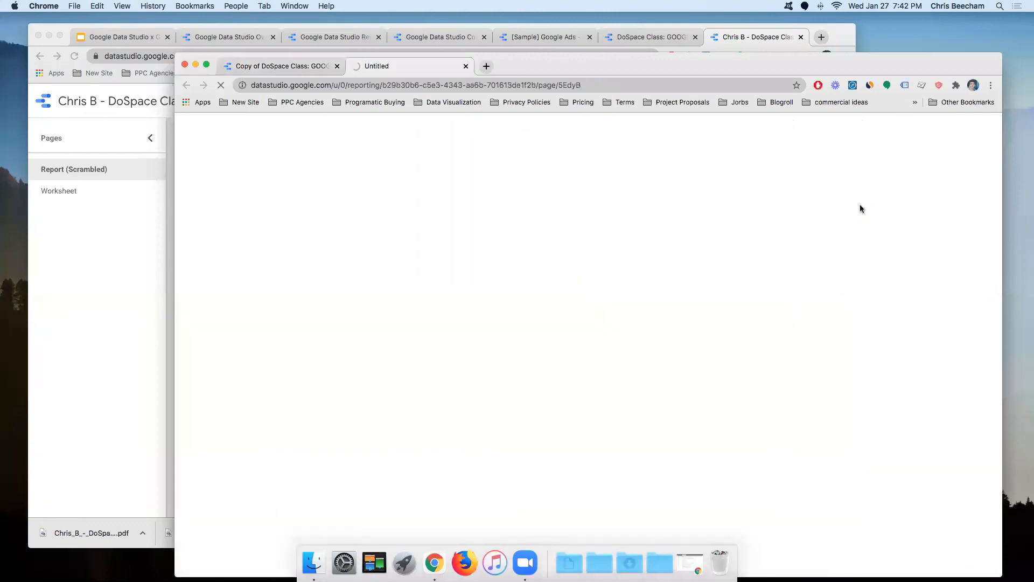